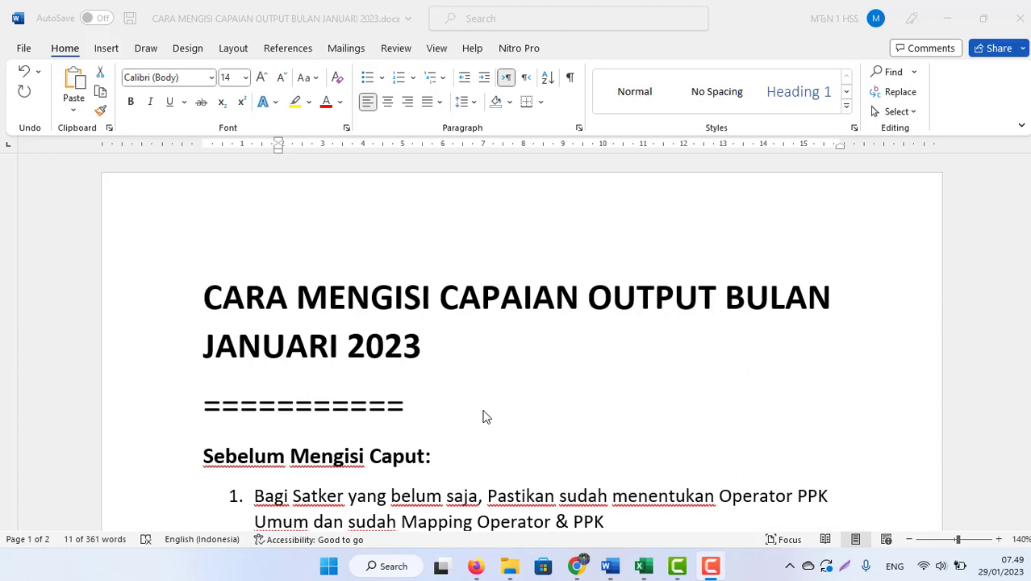
# Step: Read the "Sebelum Mengisi Caput" instructions on determining the PPK Umum and mapping operators to the PPK
pyautogui.click(365, 516)
pyautogui.scroll(-10, 364, 516)
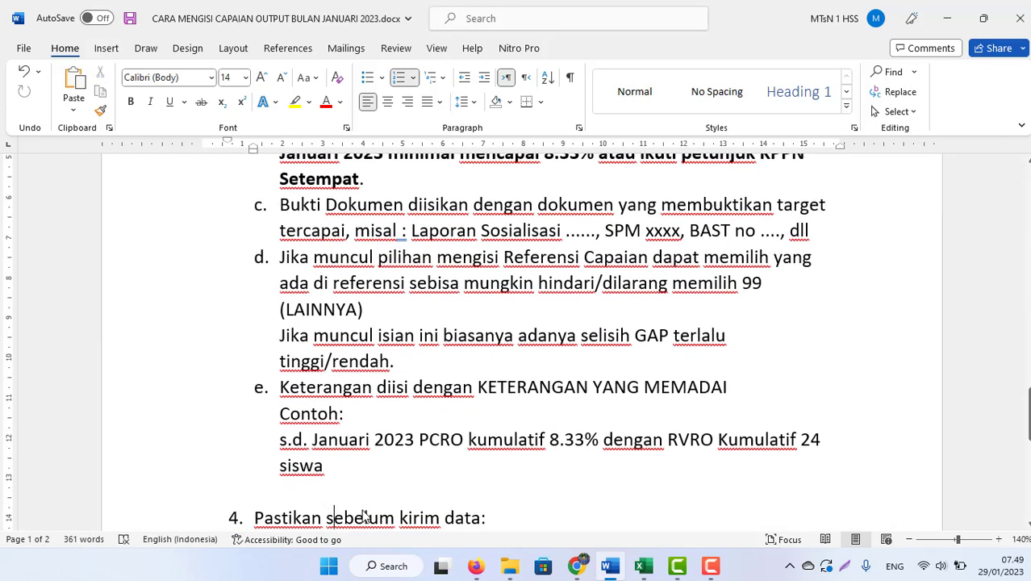
pyautogui.scroll(12, 362, 516)
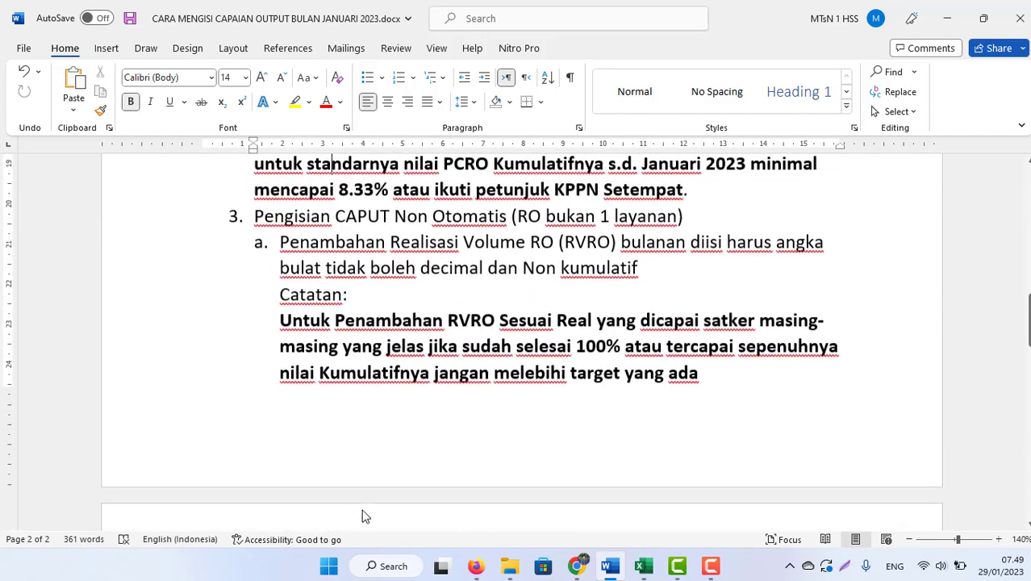
pyautogui.hotkey('ctrl', 'Home')
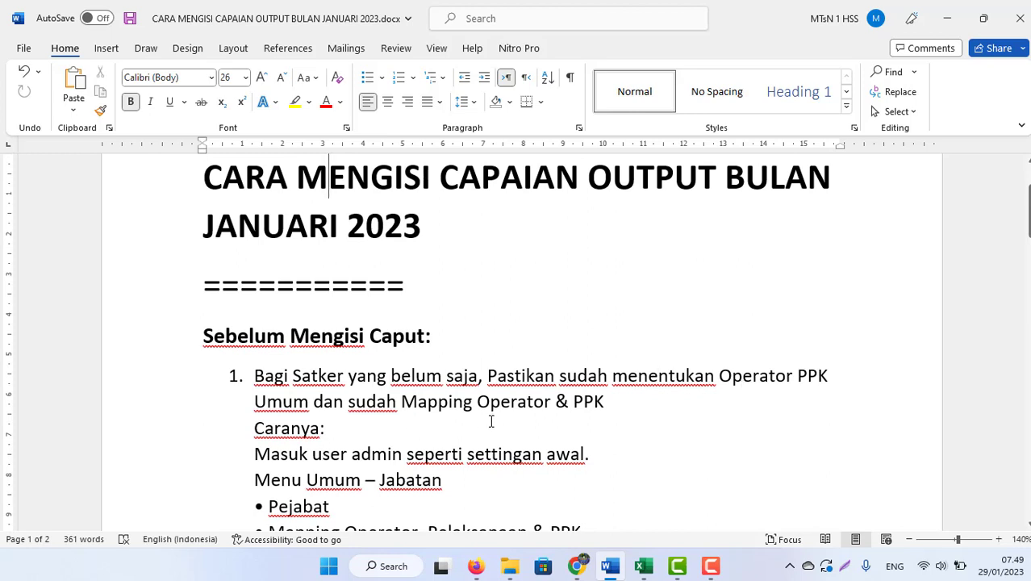
pyautogui.click(543, 423)
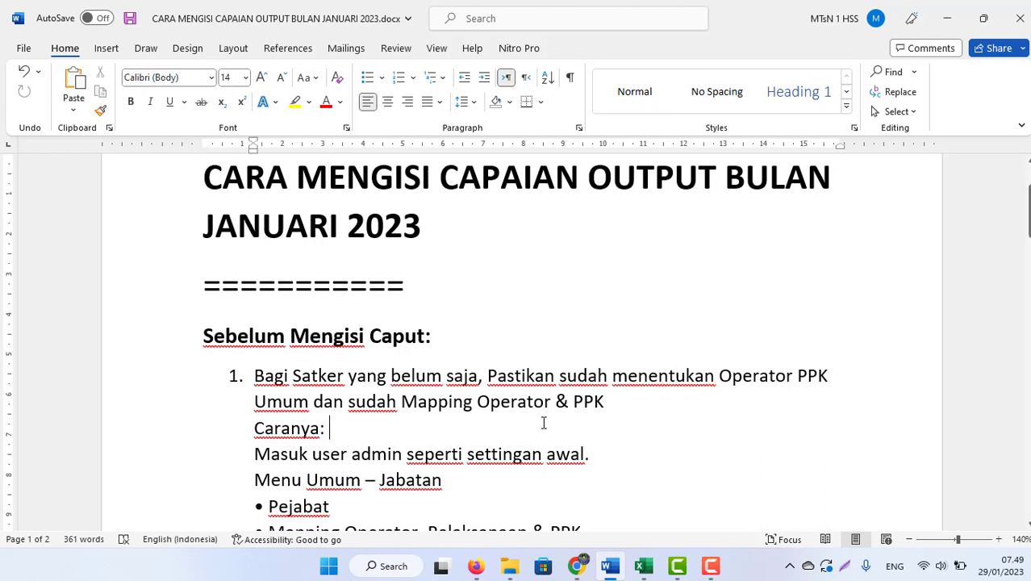
pyautogui.press('Down')
pyautogui.press('Down')
pyautogui.press('Down')
pyautogui.press('Down')
pyautogui.press('Down')
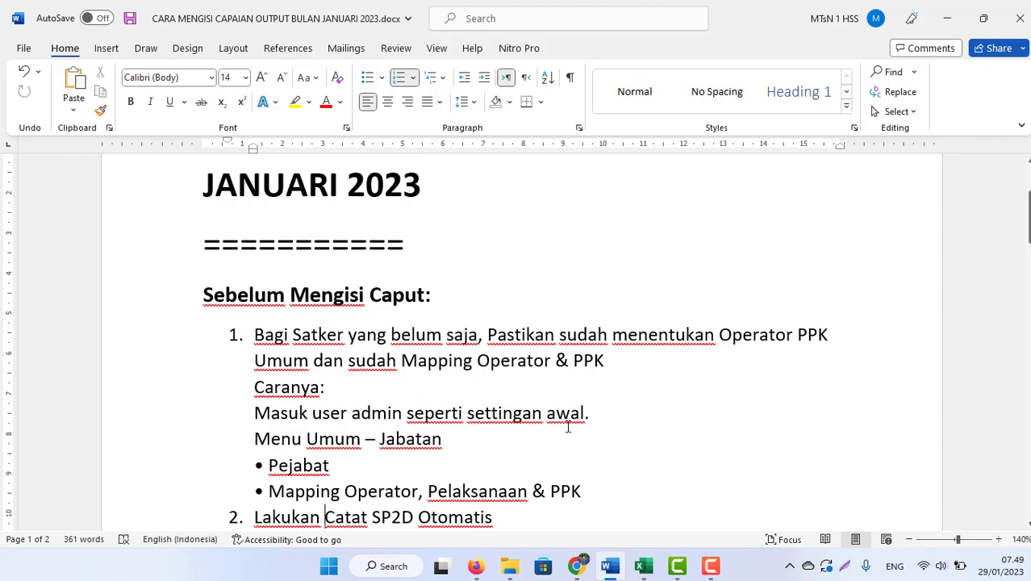
# Step: Switch to Chrome and open the Pejabat page for Jabatan in the SAKTI admin session
pyautogui.click(576, 566)
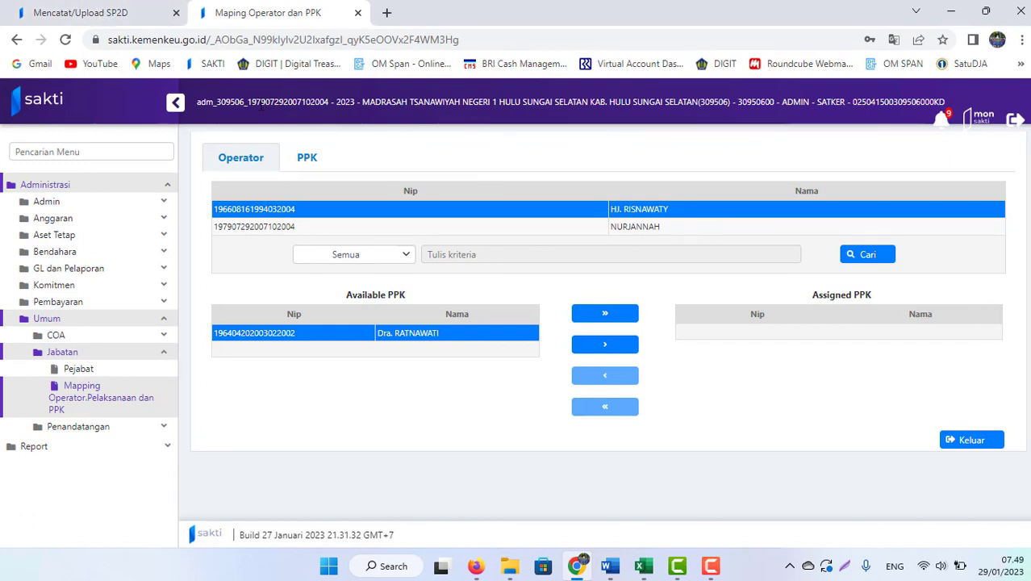
pyautogui.click(45, 319)
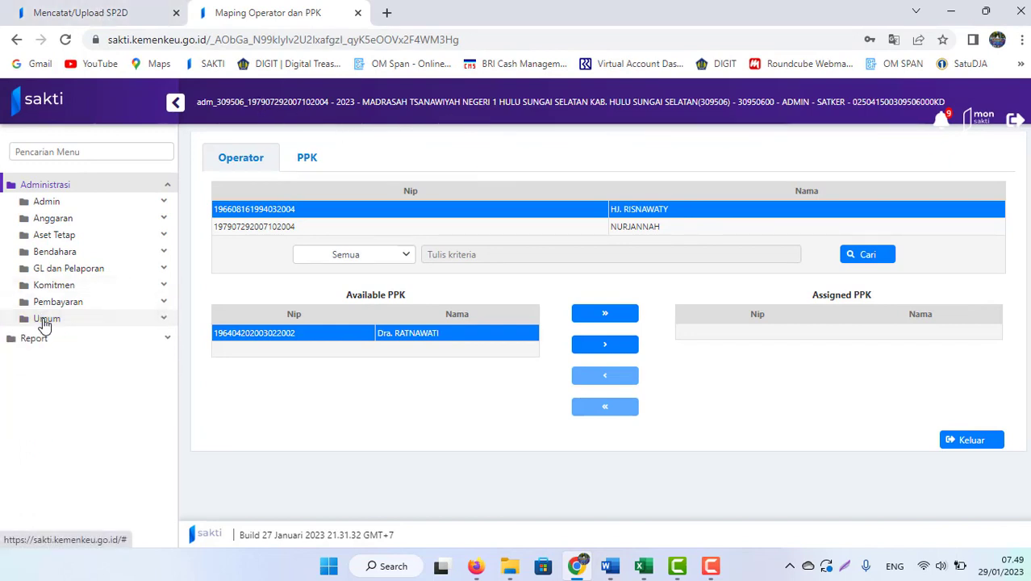
pyautogui.click(45, 319)
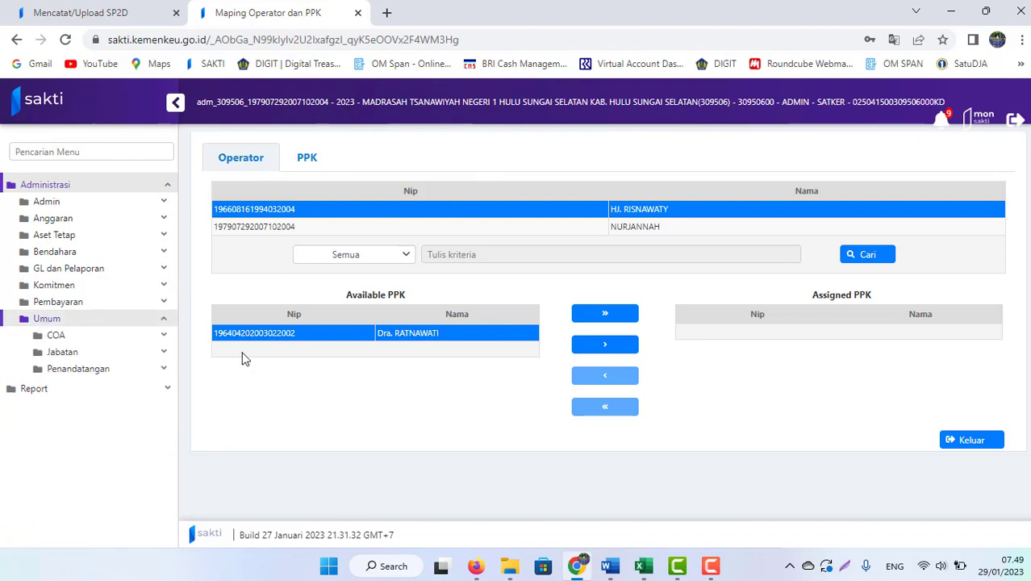
pyautogui.click(87, 355)
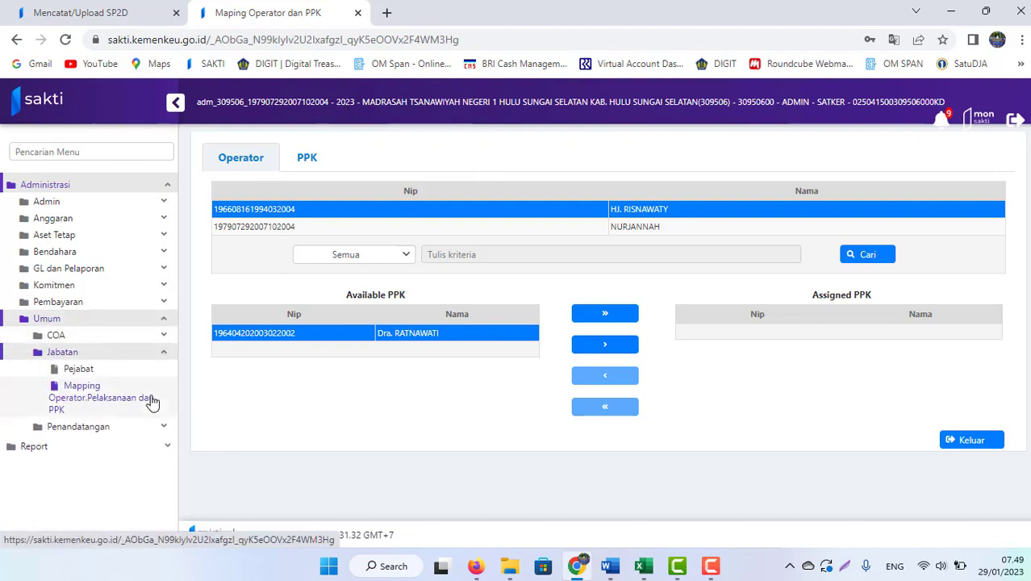
pyautogui.click(77, 371)
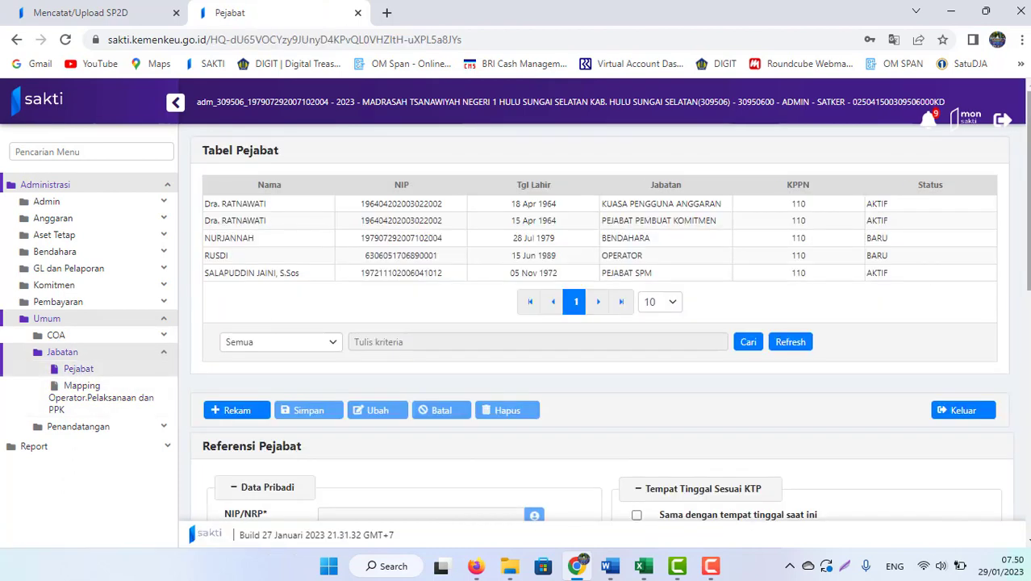
# Step: Select the PEJABAT PEMBUAT KOMITMEN entry in the officials table and check its PPK Umum setting in the record details
pyautogui.scroll(-2, 602, 322)
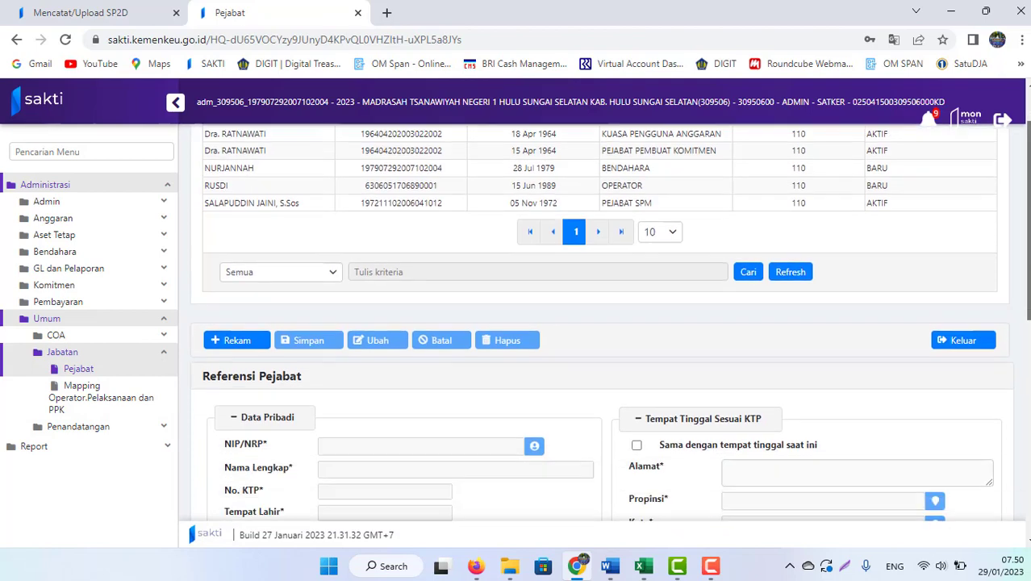
pyautogui.scroll(2, 602, 322)
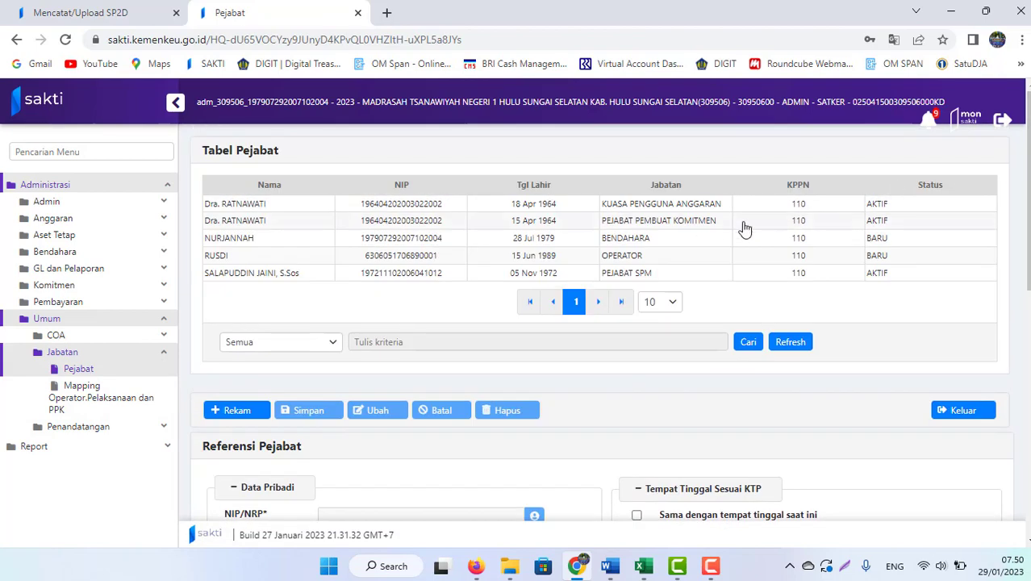
pyautogui.click(701, 223)
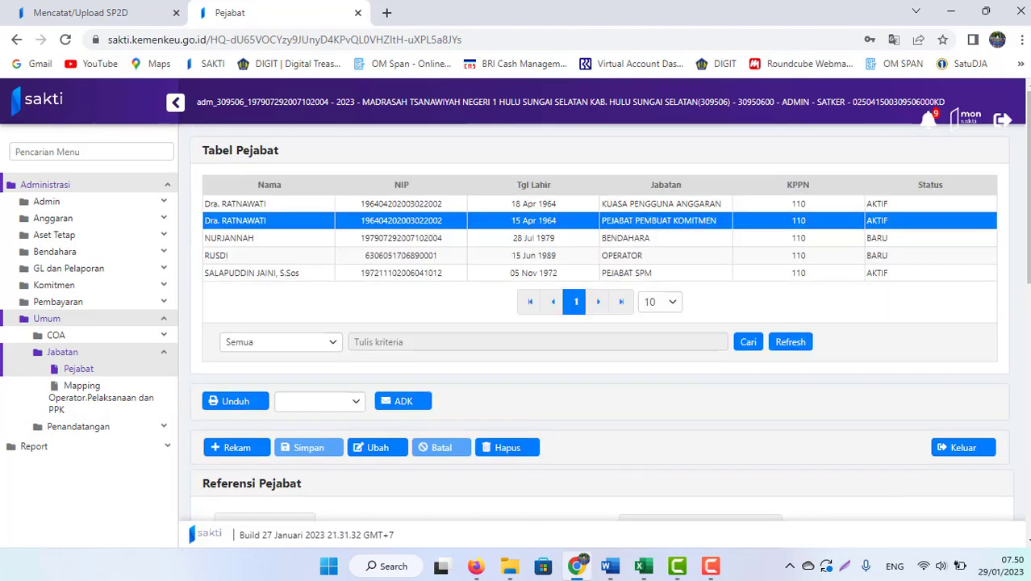
pyautogui.scroll(-3, 702, 230)
pyautogui.scroll(-5, 601, 323)
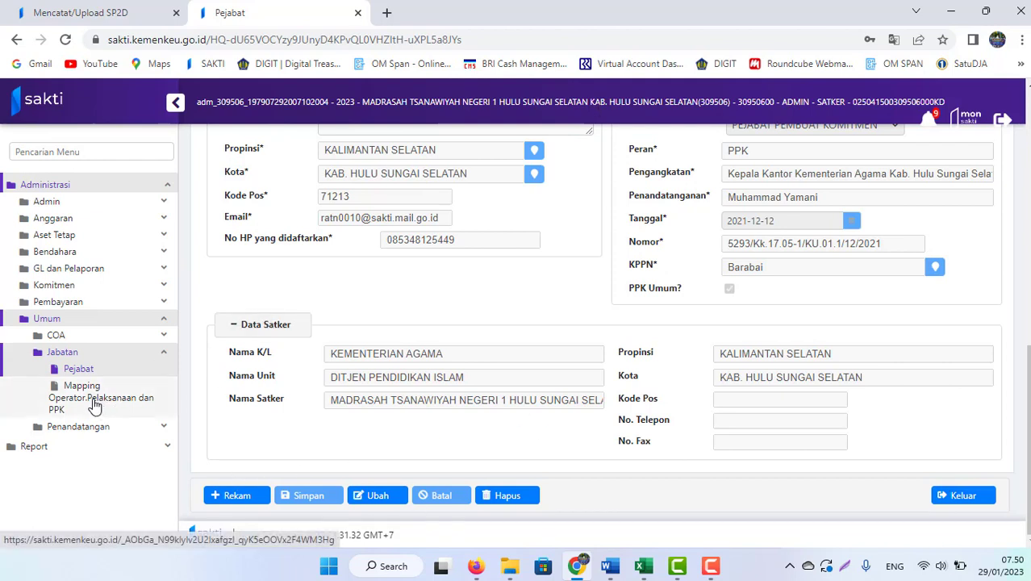
# Step: Open the operator and PPK mapping page and assign the available PPK to each of the two listed operators
pyautogui.click(80, 403)
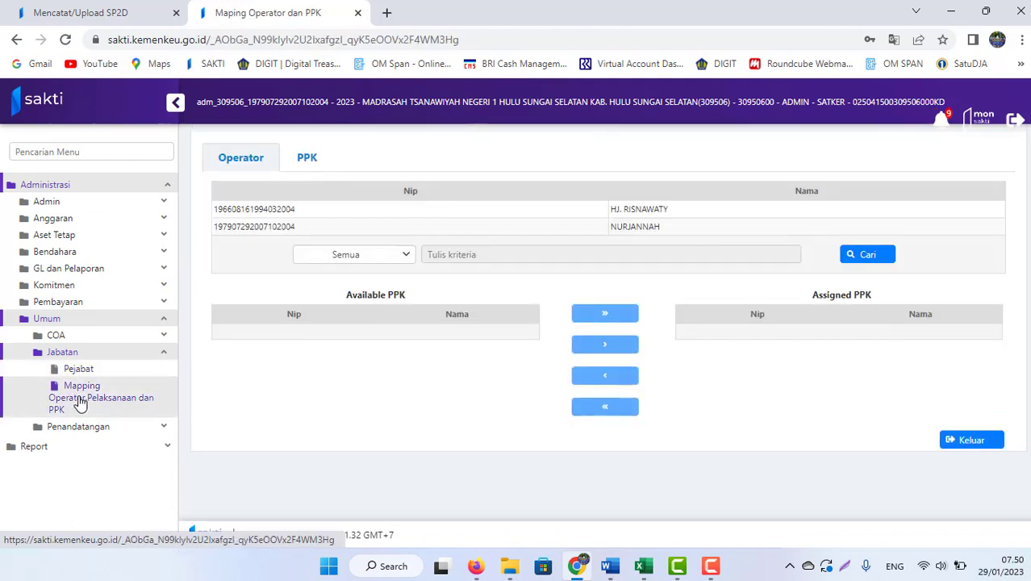
pyautogui.click(237, 215)
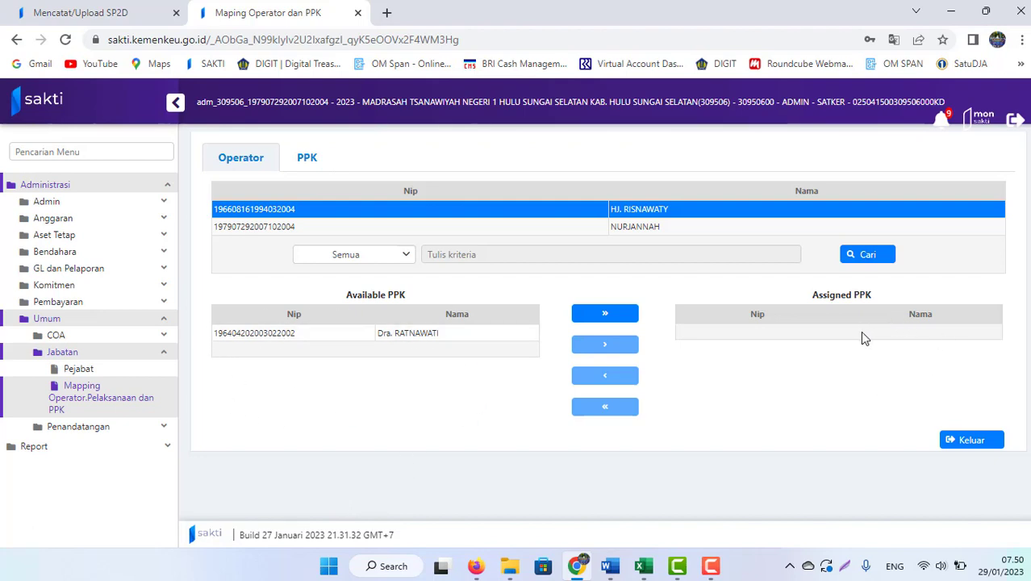
pyautogui.click(275, 229)
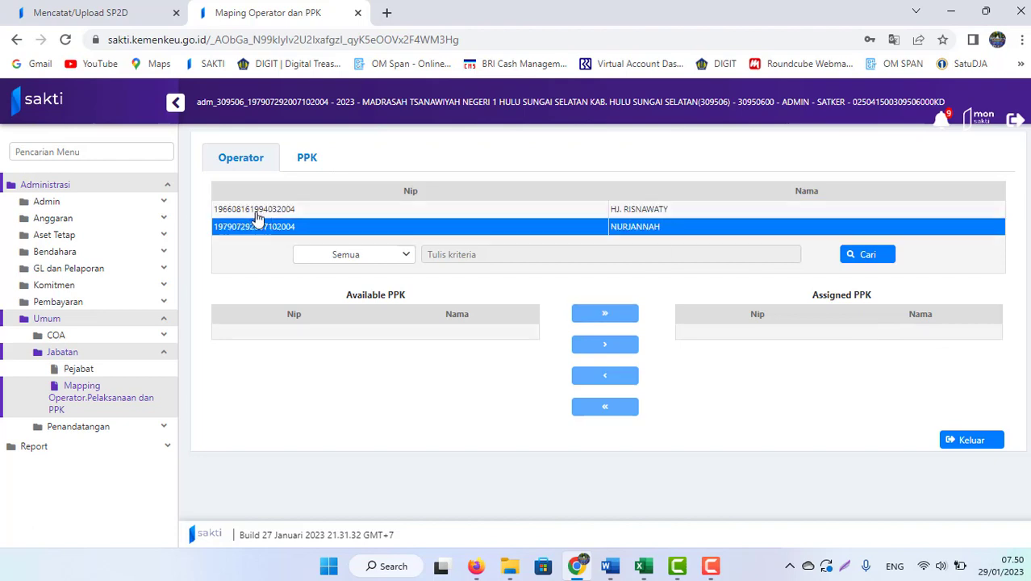
pyautogui.click(255, 212)
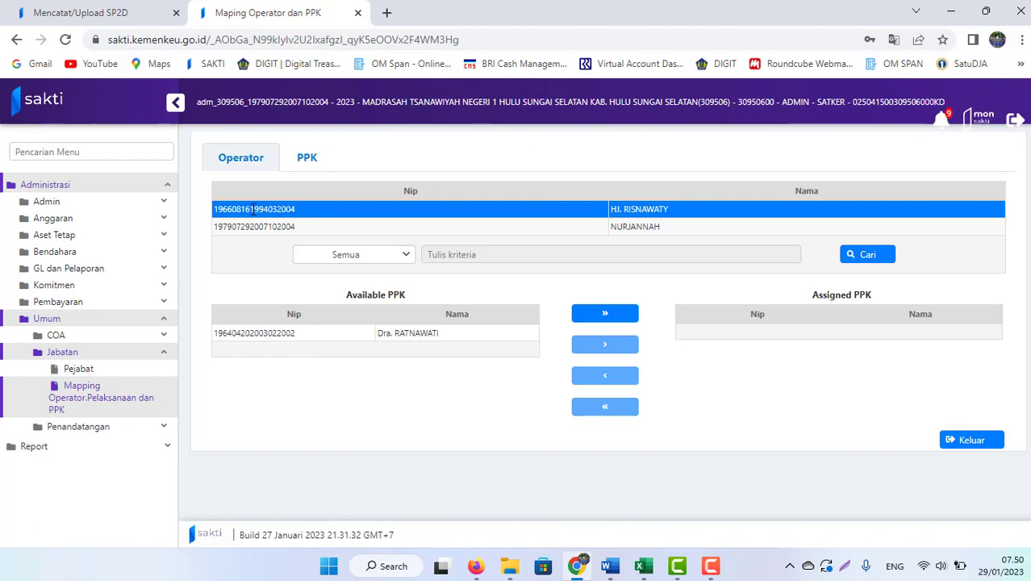
pyautogui.click(371, 335)
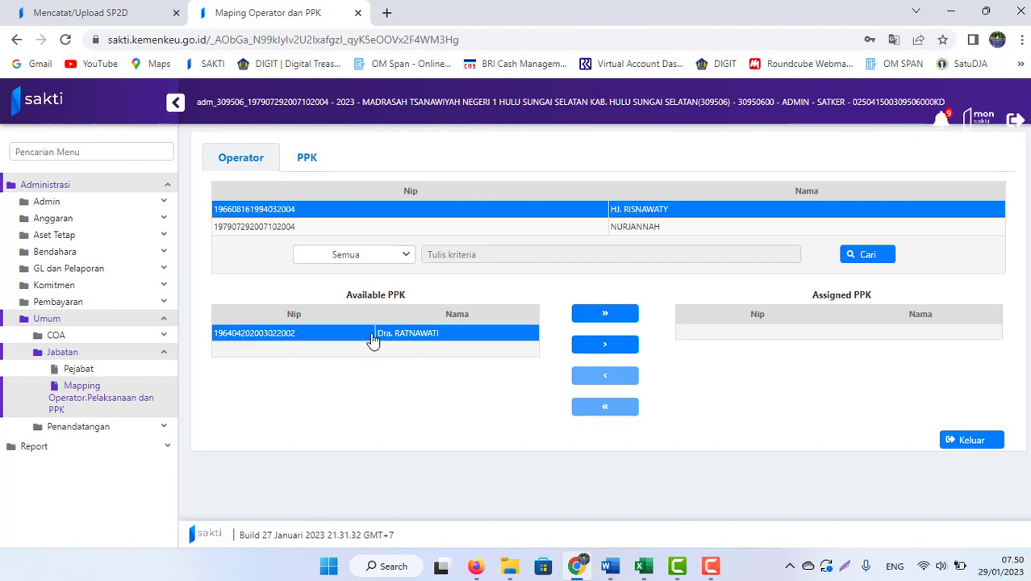
pyautogui.click(607, 348)
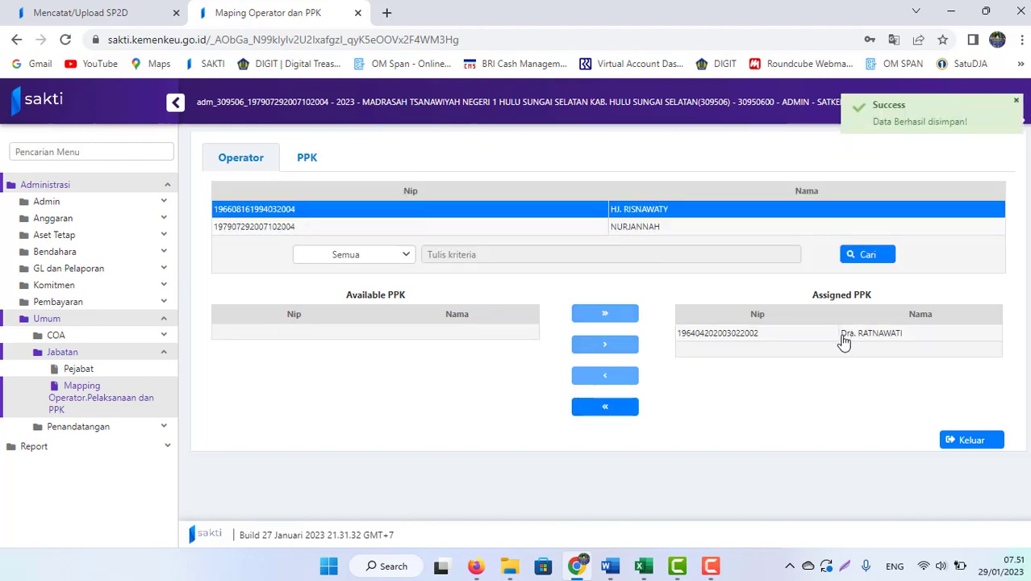
pyautogui.click(279, 232)
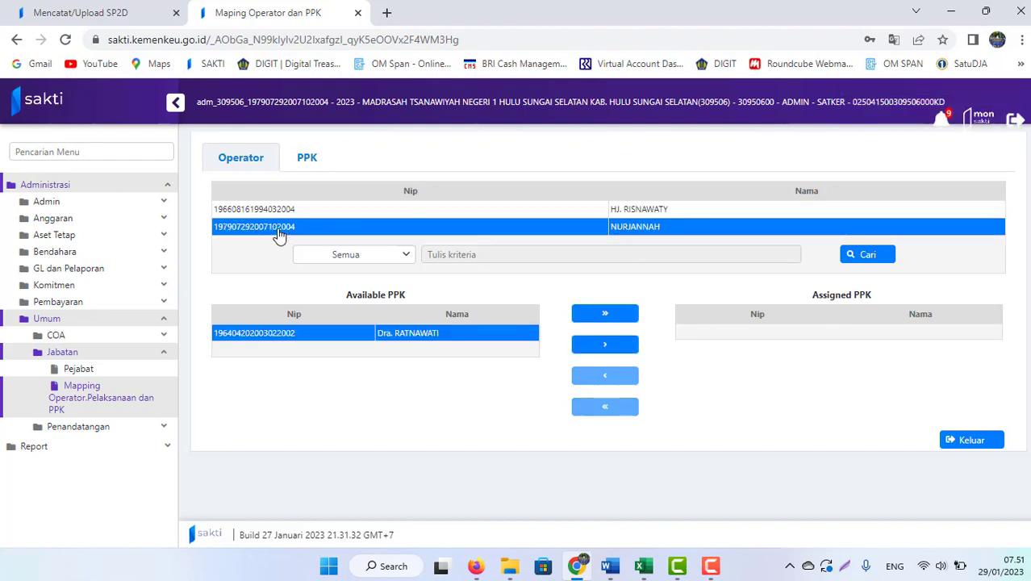
pyautogui.click(613, 352)
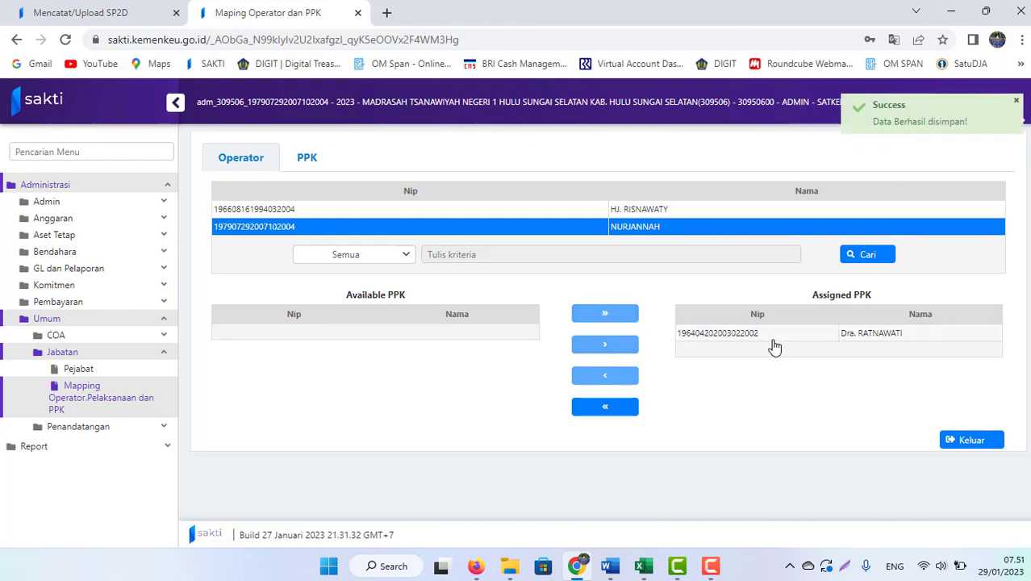
# Step: Check the operators assigned to the PPK in the PPK view, then return to the second operator in the Operator view
pyautogui.click(307, 159)
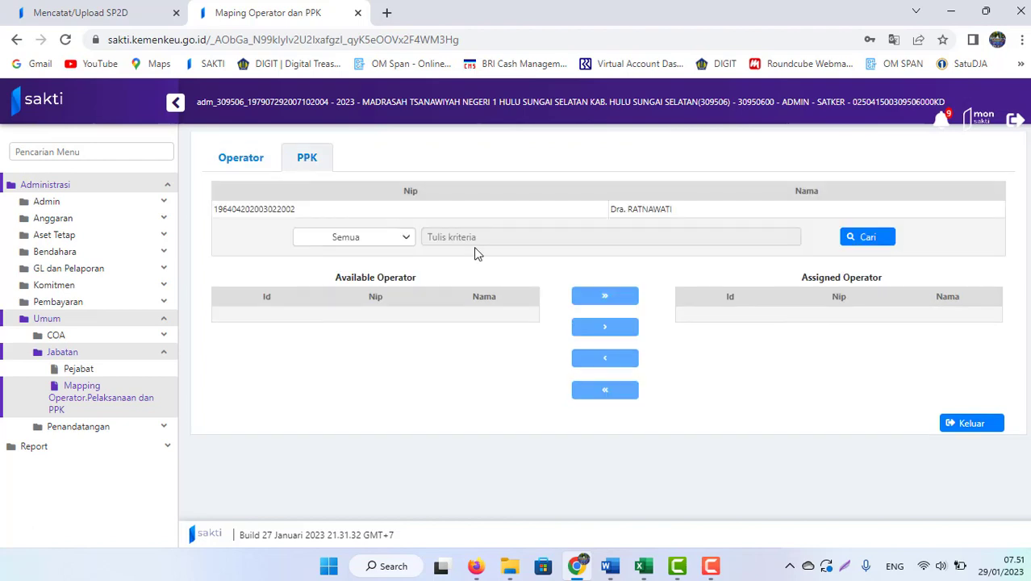
pyautogui.click(311, 209)
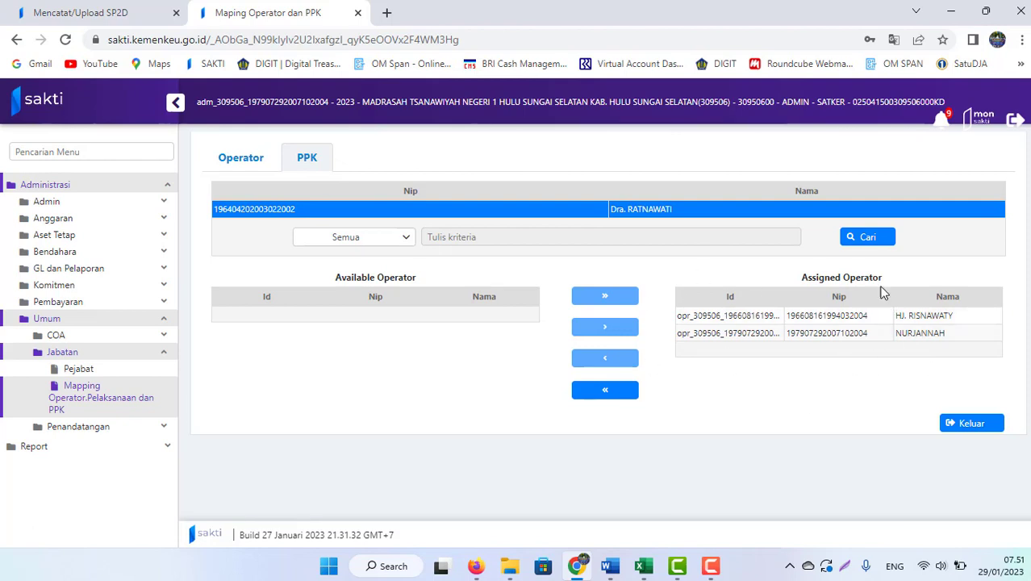
pyautogui.click(231, 166)
pyautogui.click(263, 227)
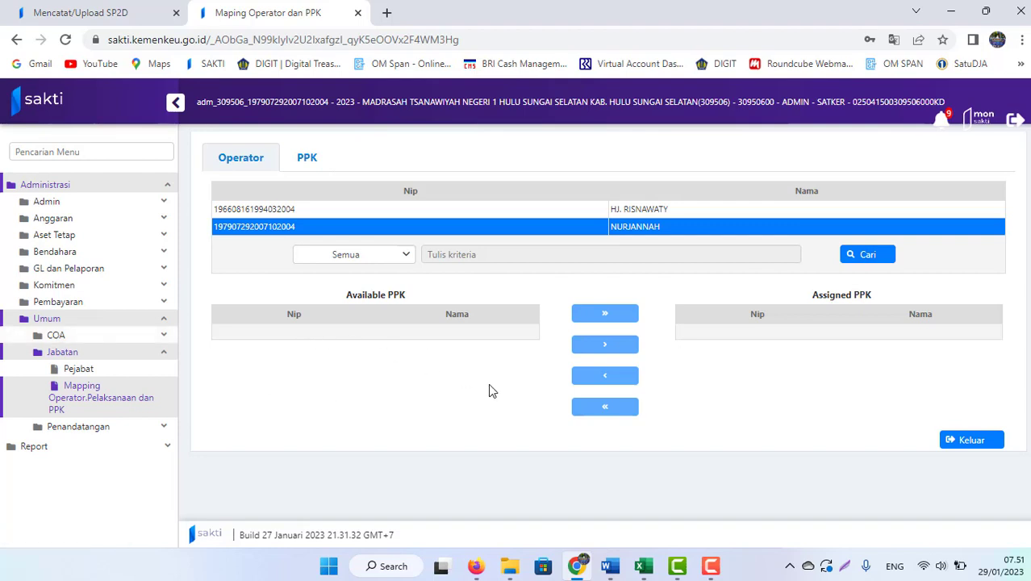
# Step: Switch to the Word guide and read the "Lakukan Catat SP2D Otomatis" instructions
pyautogui.click(610, 565)
pyautogui.press('Down')
pyautogui.press('Down')
pyautogui.press('Down')
pyautogui.press('Down')
pyautogui.press('Down')
pyautogui.press('Down')
pyautogui.press('Down')
pyautogui.press('Down')
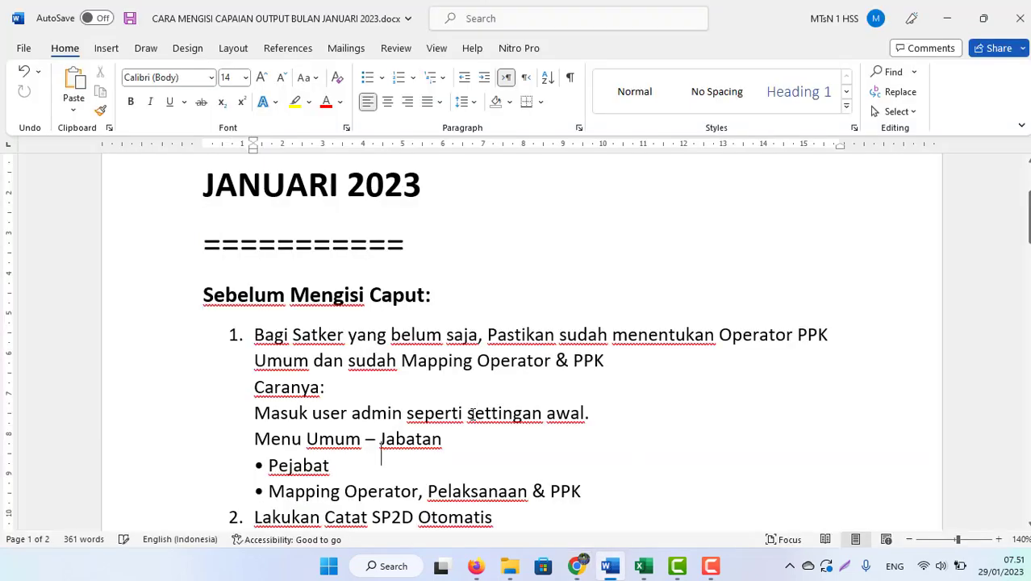
pyautogui.press('Down')
pyautogui.press('Down')
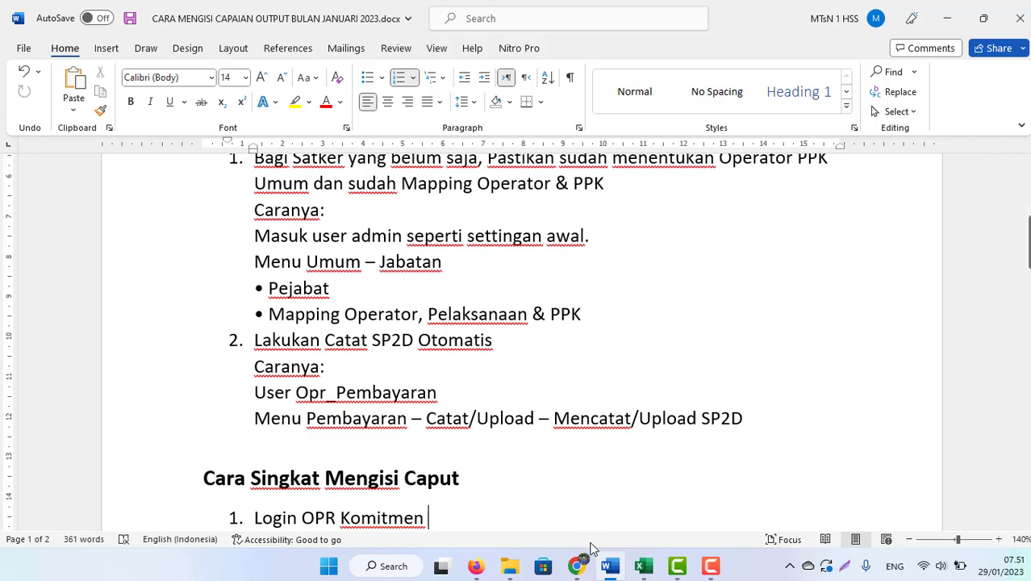
# Step: Switch to the SAKTI operator session in Chrome and open the Mencatat/Upload SP2D page under Pembayaran
pyautogui.click(576, 565)
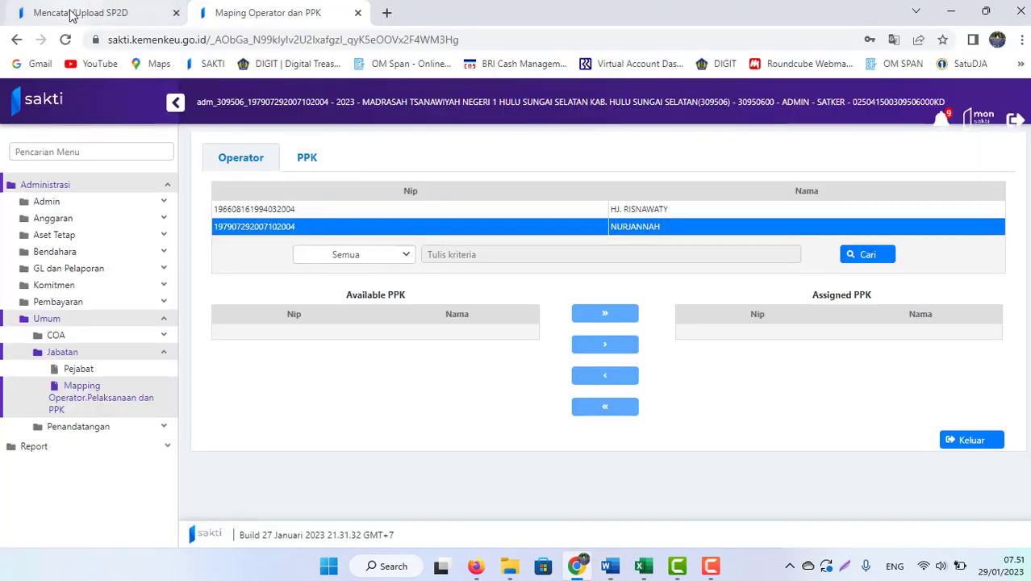
pyautogui.click(73, 15)
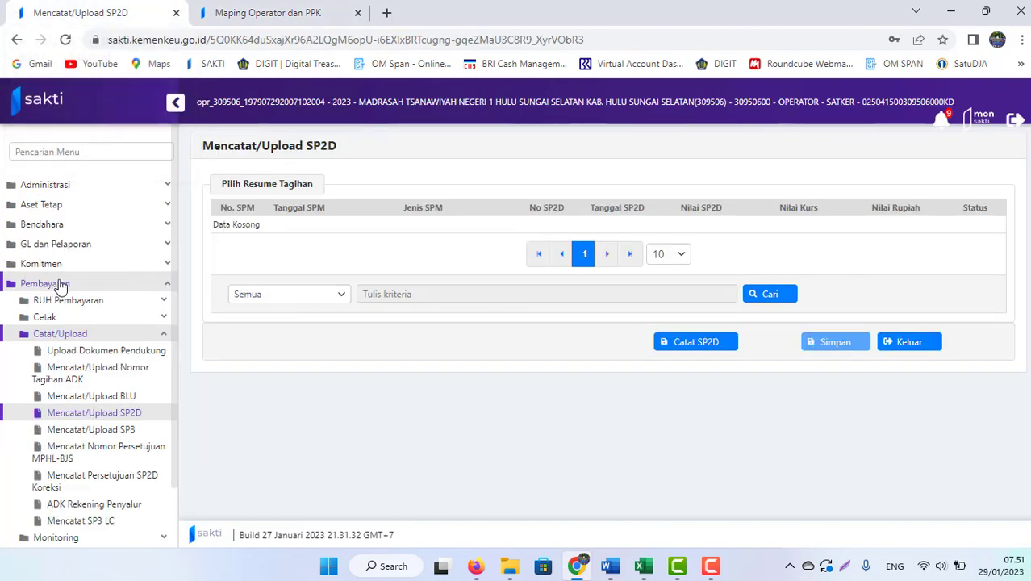
pyautogui.click(51, 285)
pyautogui.click(52, 287)
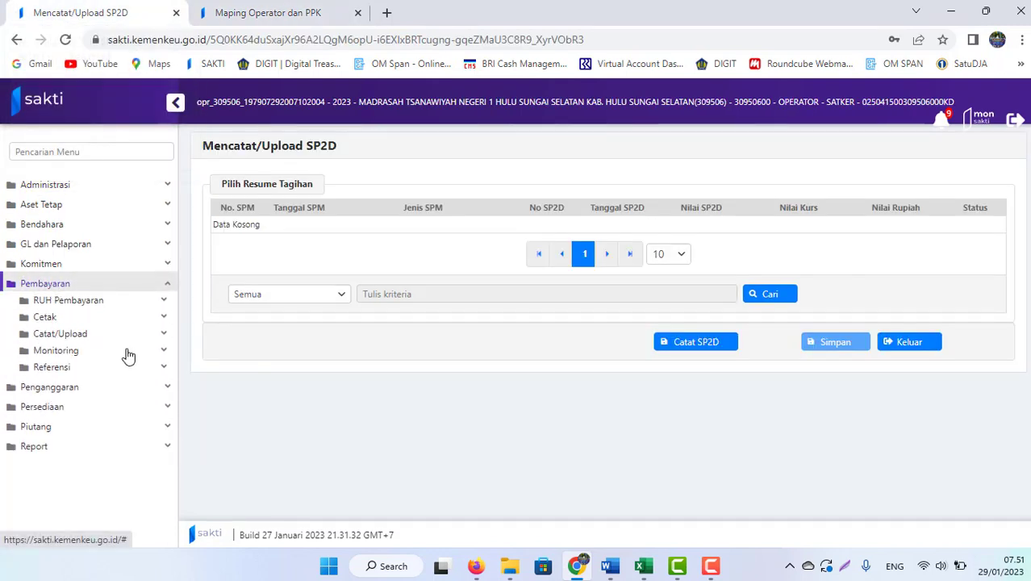
pyautogui.click(55, 335)
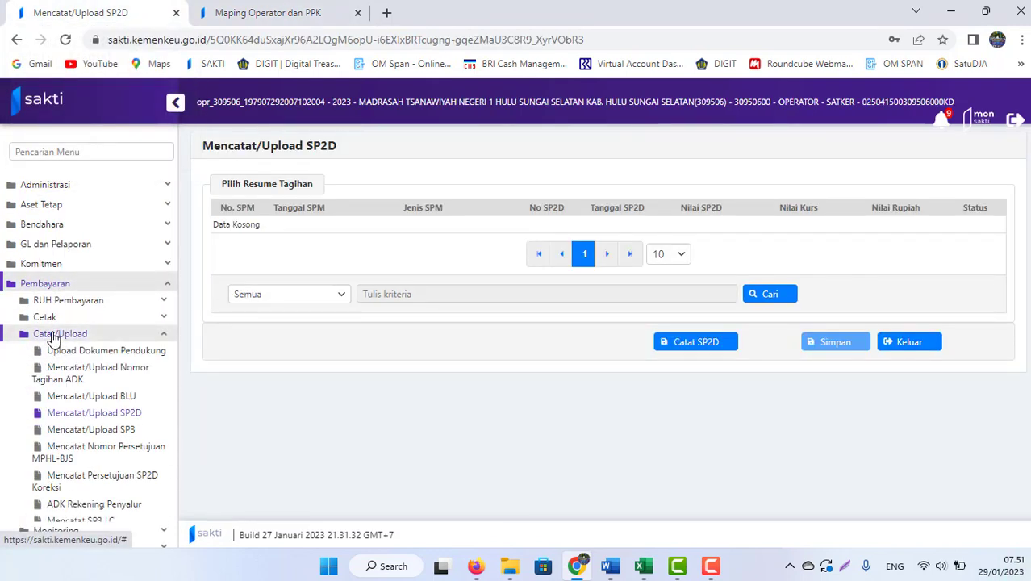
pyautogui.click(109, 415)
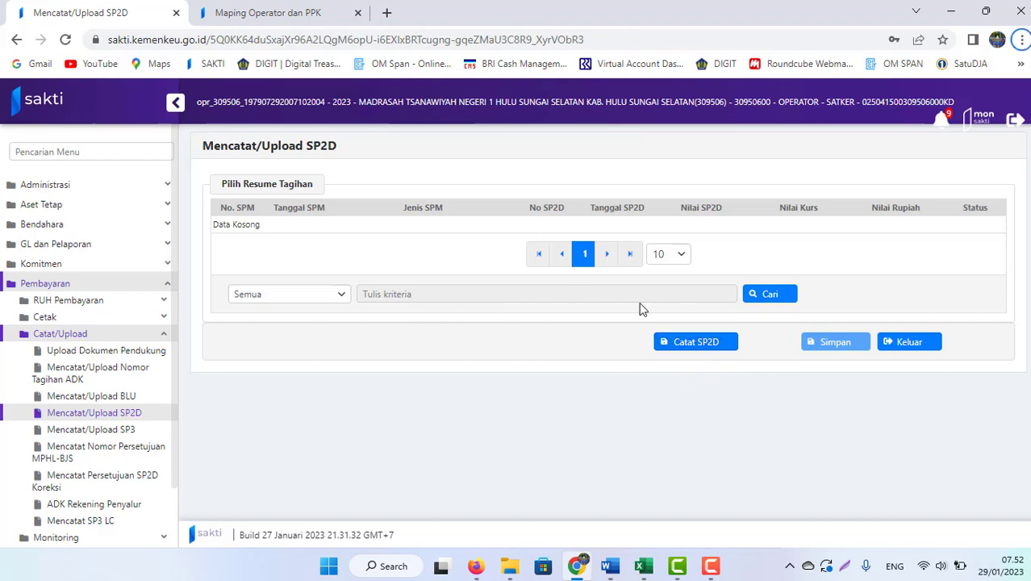
# Step: Switch to the Word guide and read the first items of the "Cara Singkat Mengisi Caput" section
pyautogui.hotkey('alt', 'Tab')
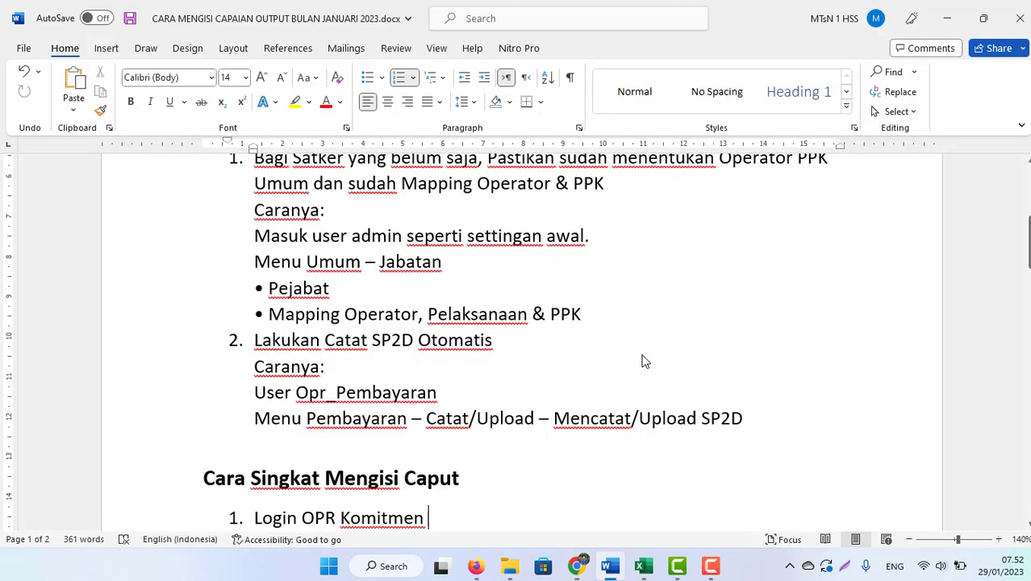
pyautogui.click(420, 445)
pyautogui.press('Down')
pyautogui.press('Down')
pyautogui.press('Down')
pyautogui.press('Down')
pyautogui.press('Down')
pyautogui.press('Down')
pyautogui.press('Down')
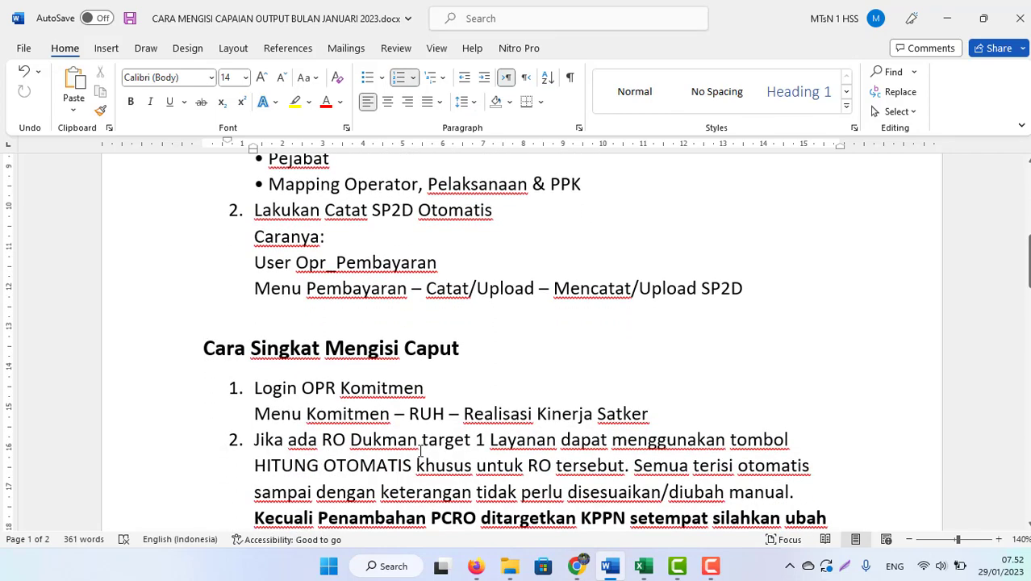
pyautogui.press('Down')
pyautogui.press('Down')
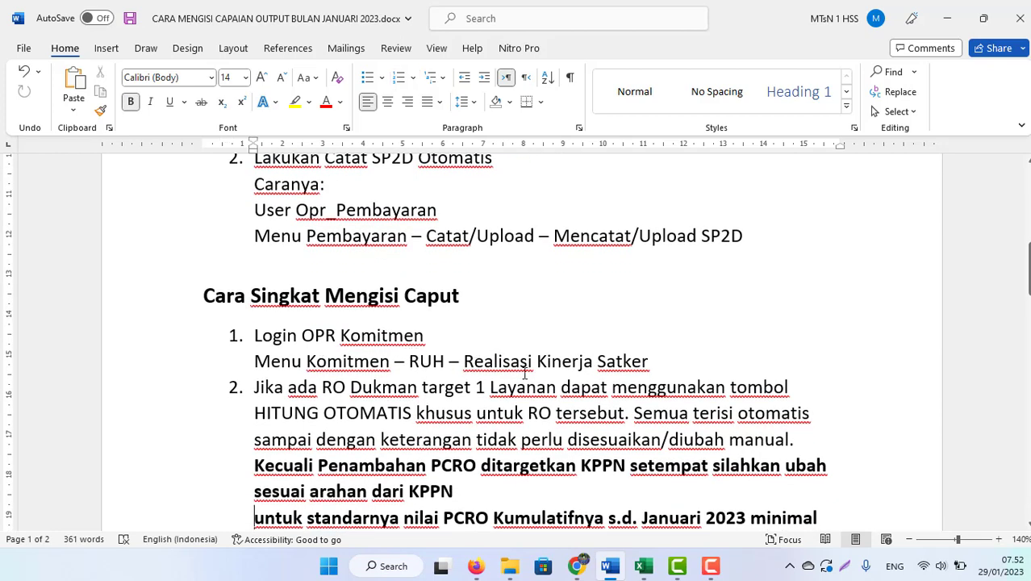
# Step: Switch to the SAKTI operator session in Chrome and open the Realisasi Kinerja Satker page under Komitmen, RUH
pyautogui.click(575, 565)
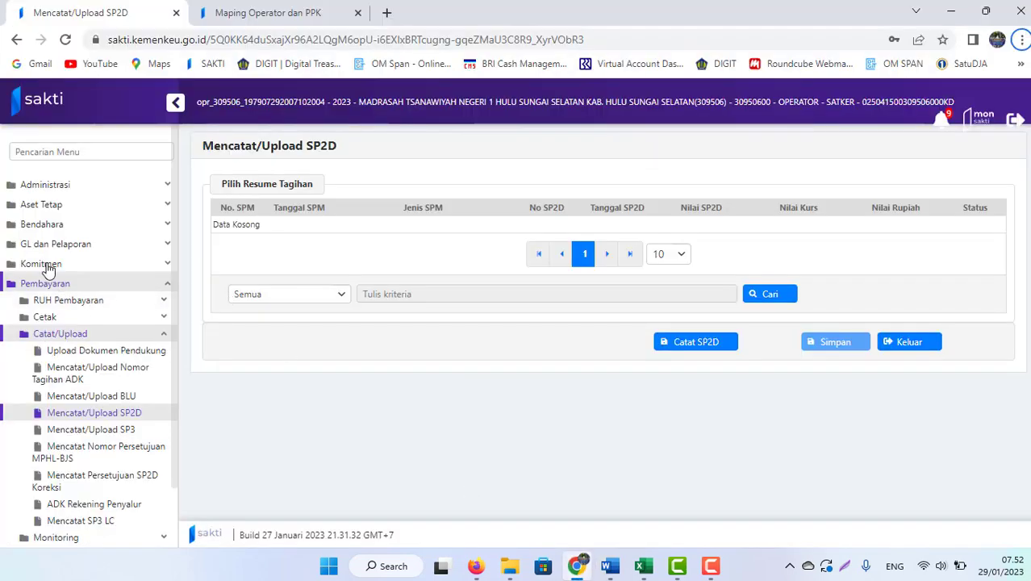
pyautogui.click(45, 266)
pyautogui.click(46, 280)
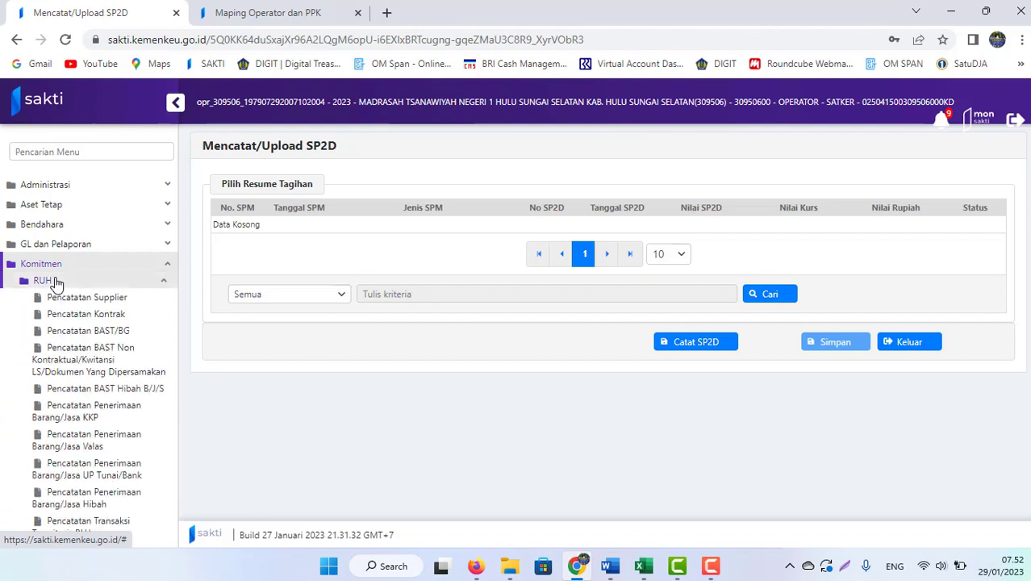
pyautogui.moveTo(173, 364); pyautogui.dragTo(175, 433)
pyautogui.click(89, 468)
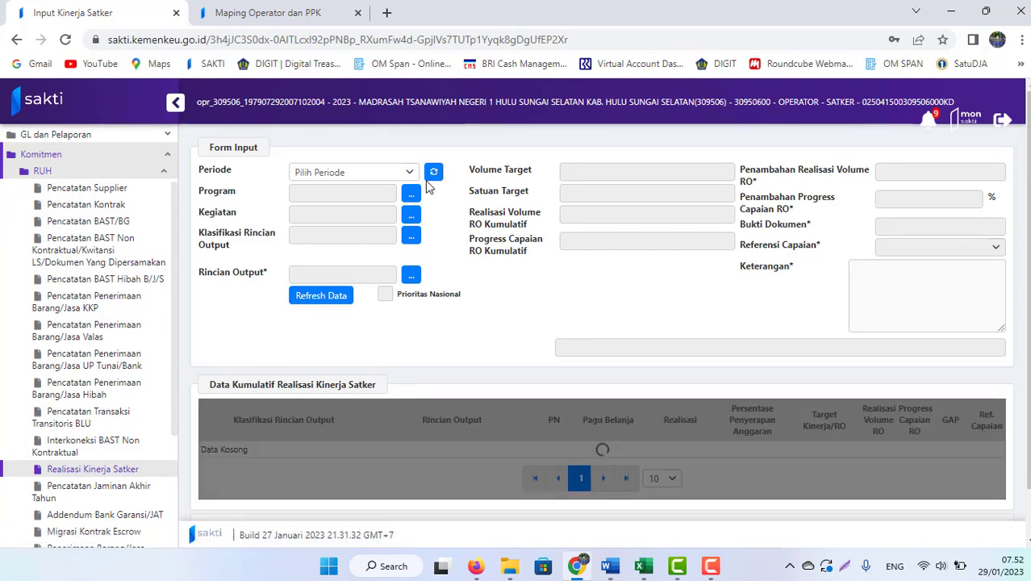
# Step: Set the reporting period to JAN 2023 and view the cumulative performance table
pyautogui.click(374, 177)
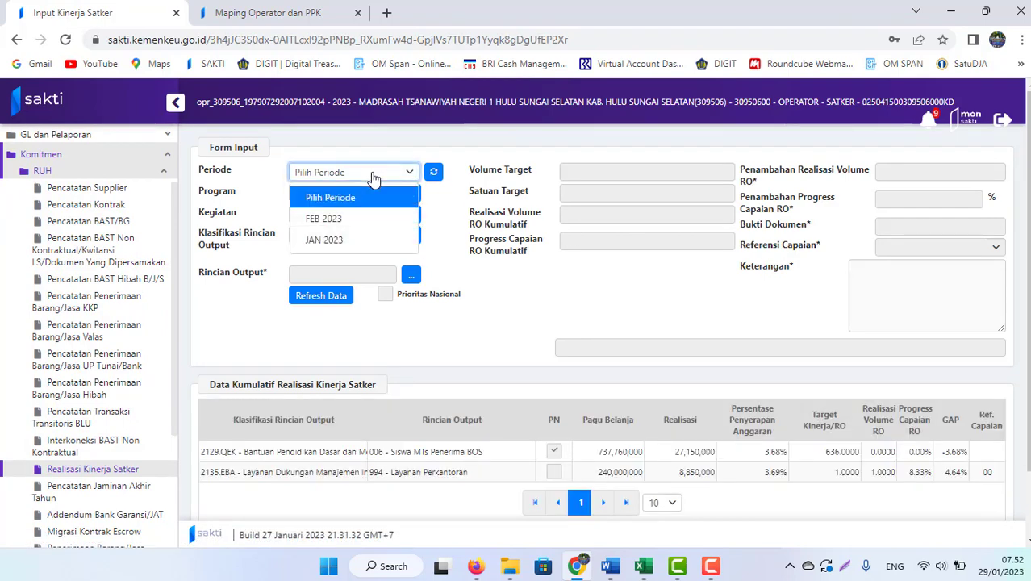
pyautogui.click(334, 242)
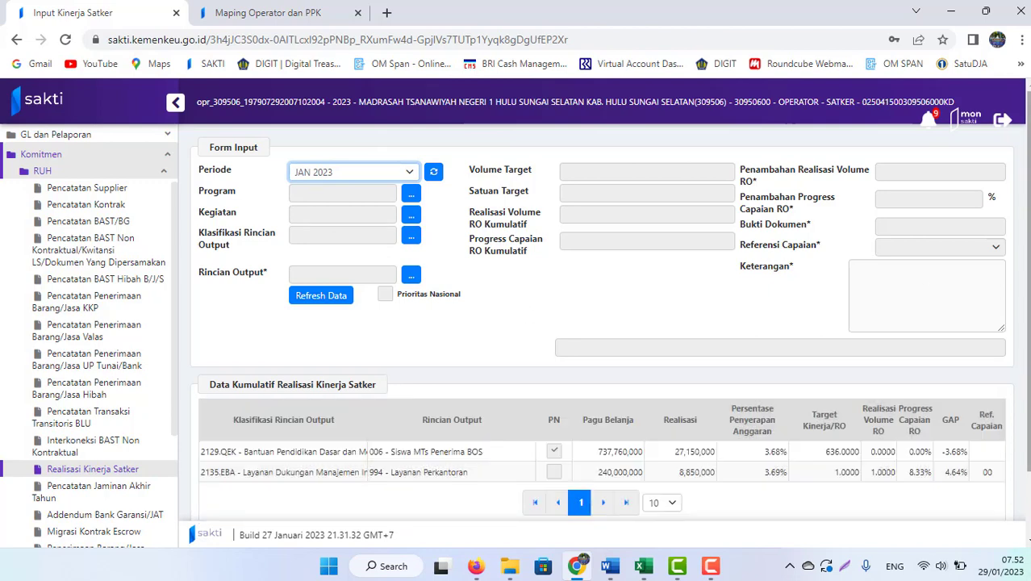
pyautogui.scroll(-1, 676, 342)
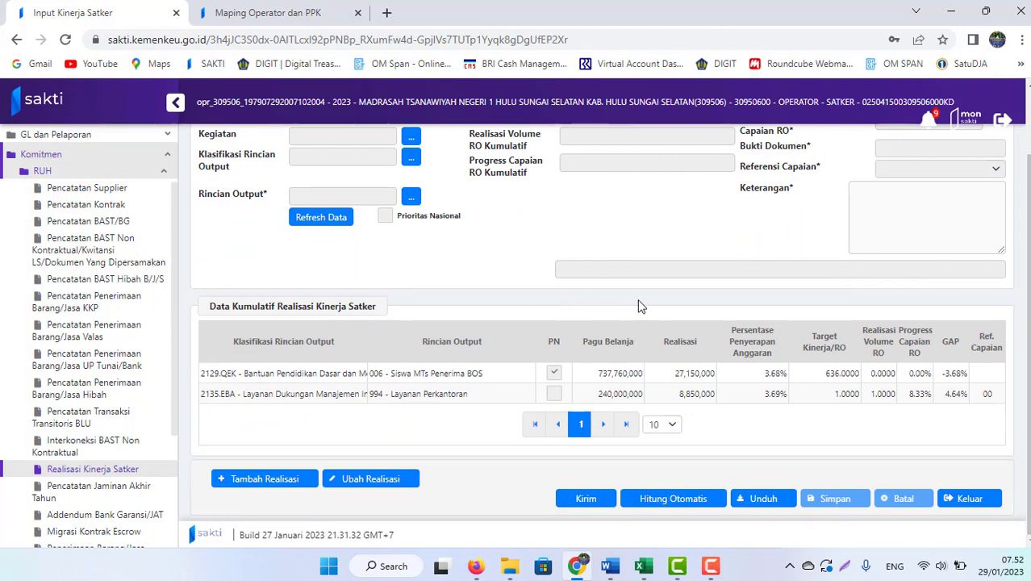
# Step: Read the HITUNG OTOMATIS item in the Word guide, and run and confirm Hitung Otomatis in SAKTI
pyautogui.click(609, 566)
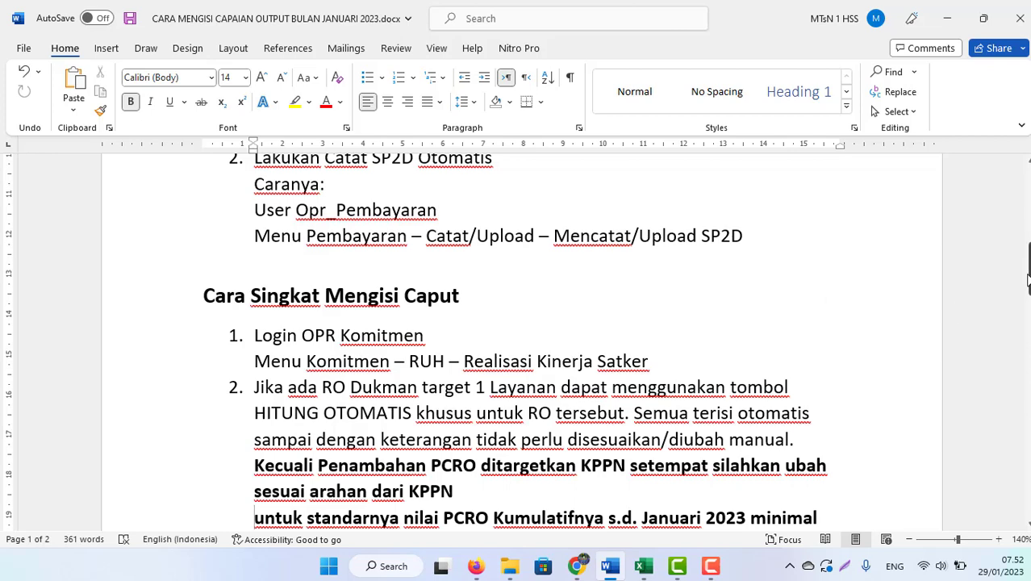
pyautogui.scroll(-2, 454, 296)
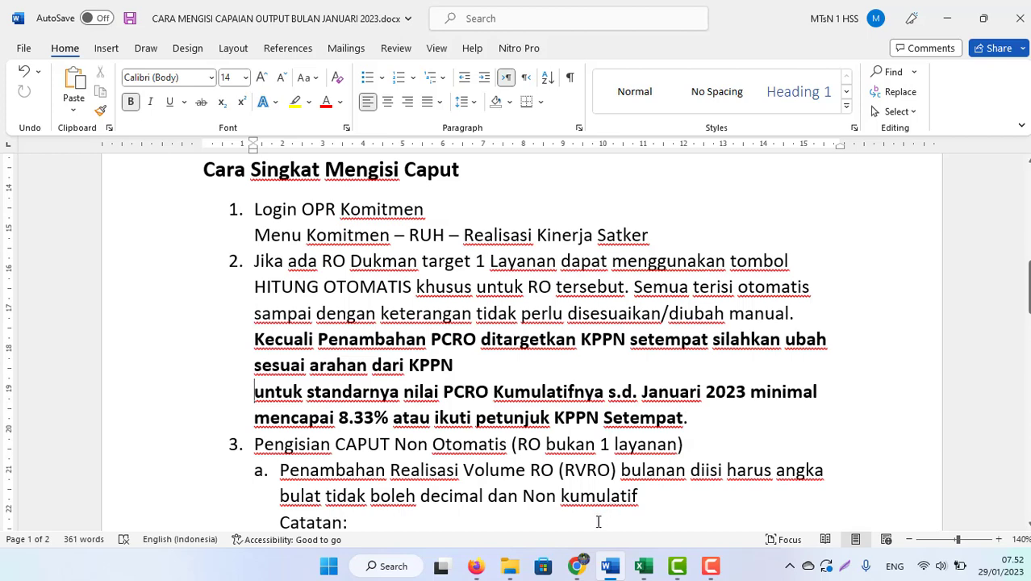
pyautogui.click(576, 565)
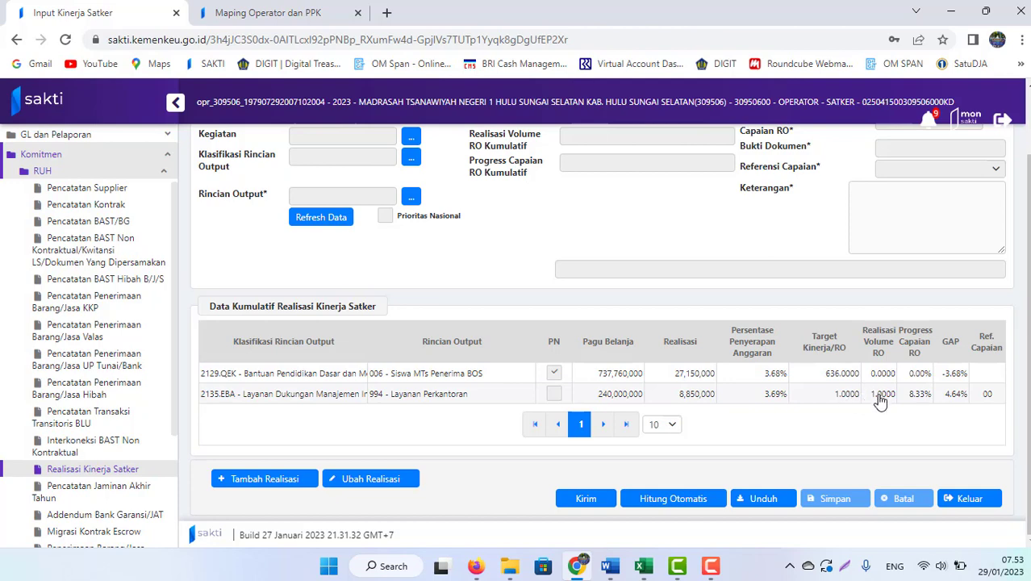
pyautogui.click(667, 502)
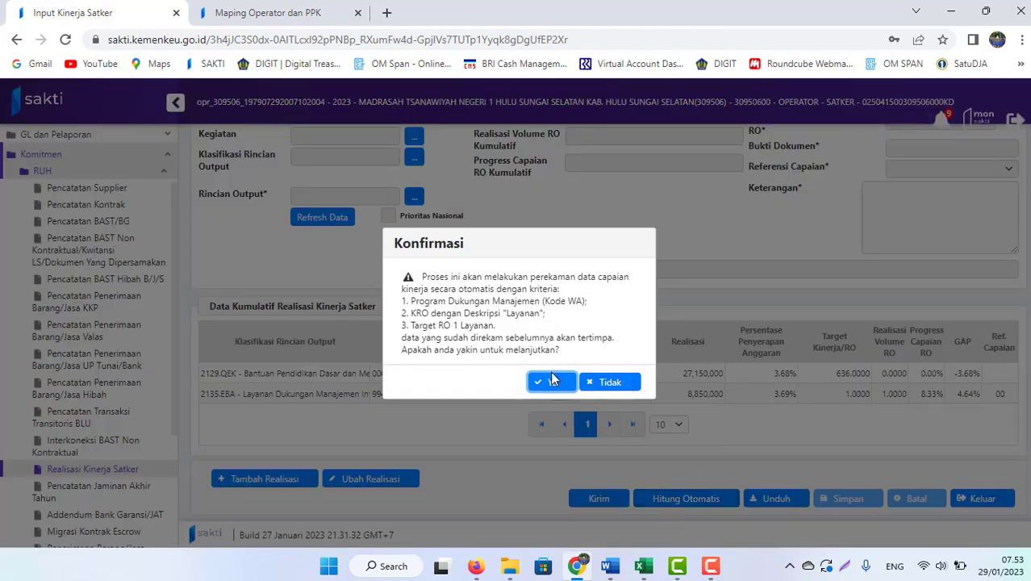
pyautogui.click(553, 384)
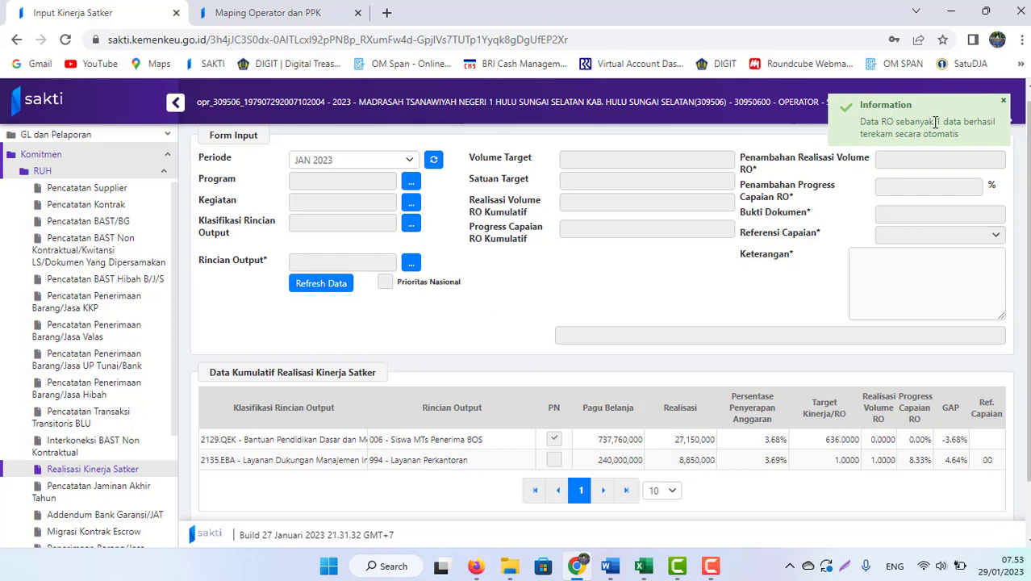
# Step: Load the 994 - Layanan Perkantoran record from the cumulative table and review its values in the input form
pyautogui.scroll(-1, 925, 123)
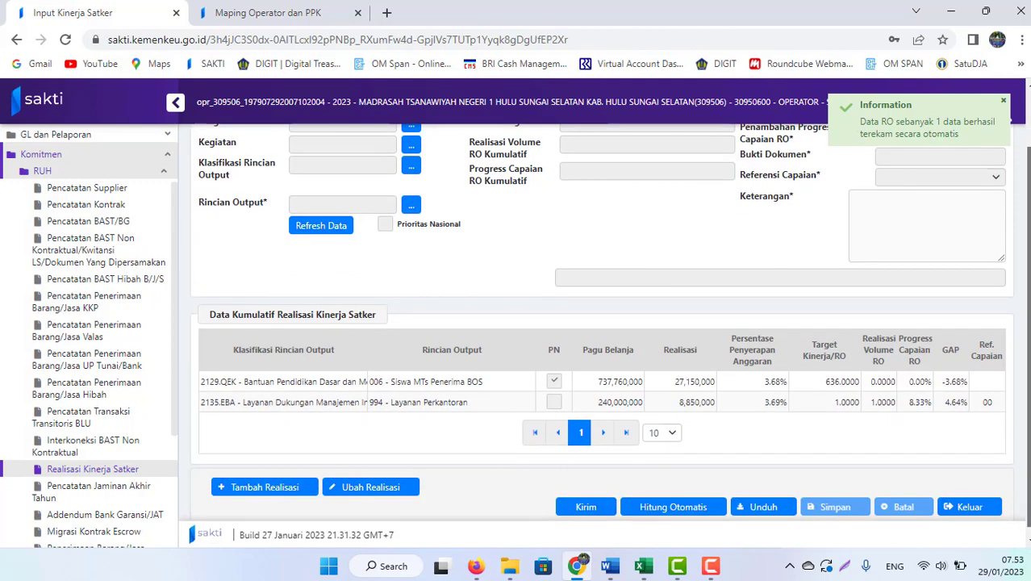
pyautogui.click(411, 406)
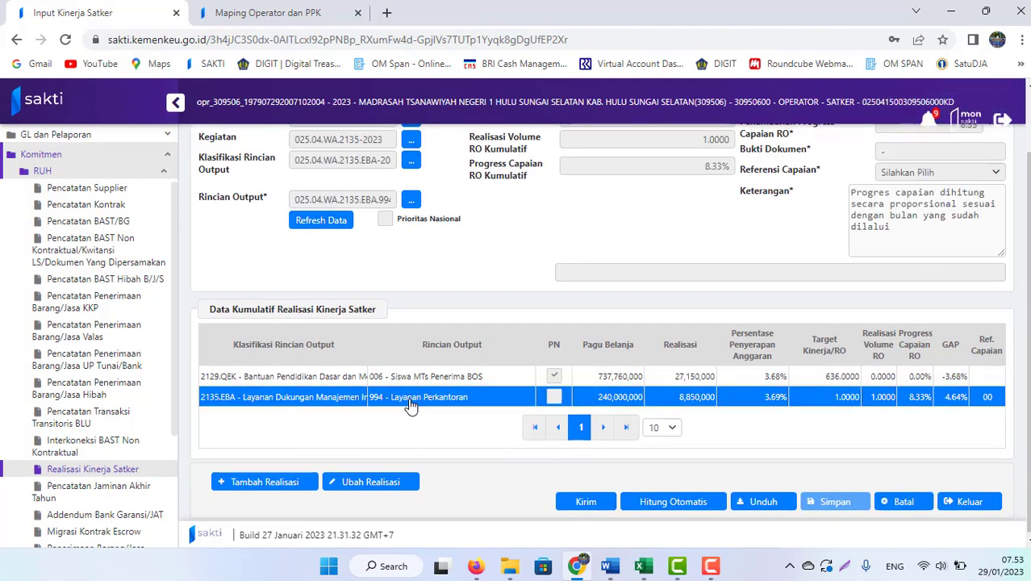
pyautogui.scroll(1, 410, 405)
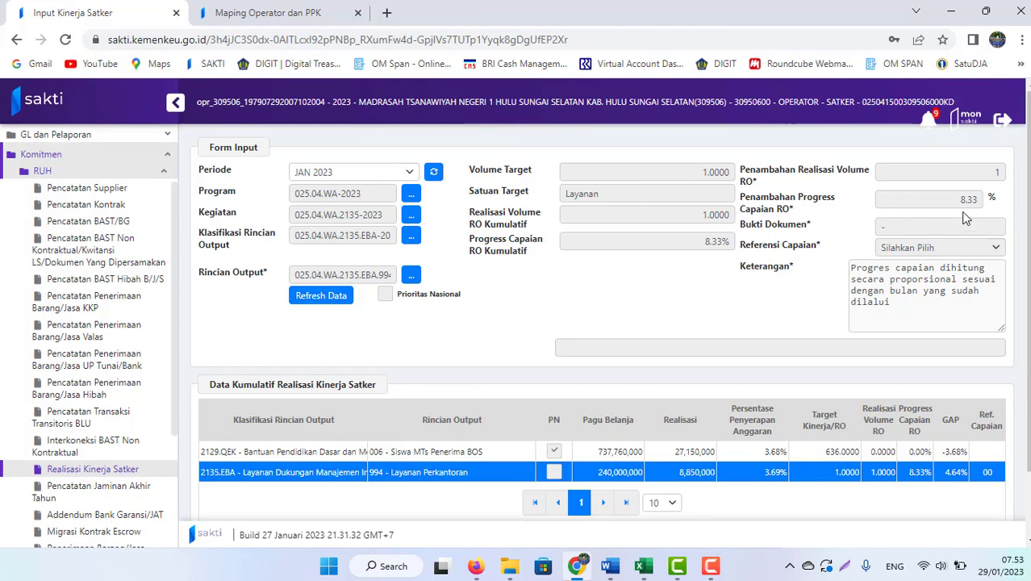
# Step: Compare the Word guide's exception about adding PCRO with the Penambahan Progress Capaian RO field in the SAKTI form
pyautogui.click(609, 565)
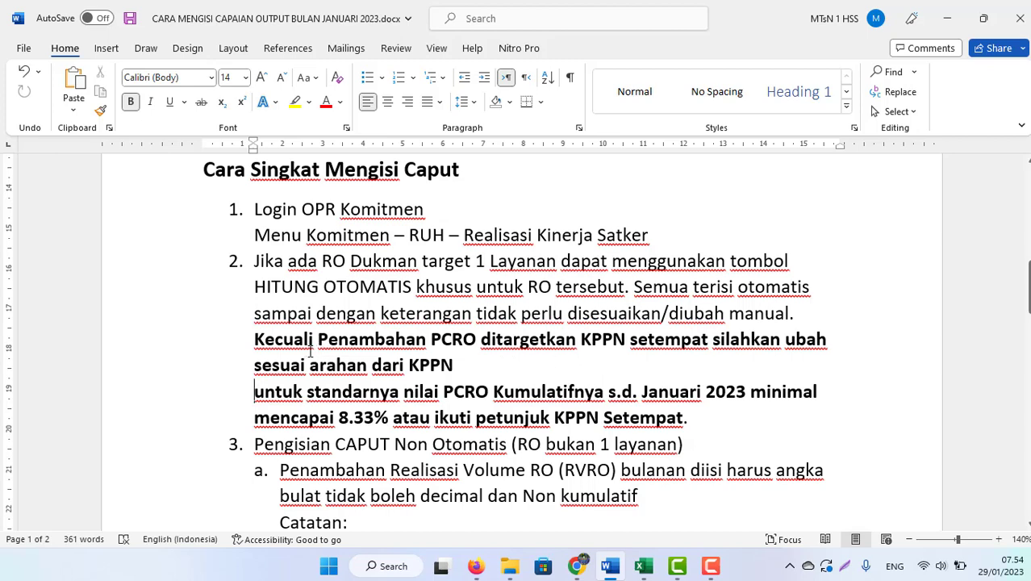
pyautogui.hotkey('alt', 'Tab')
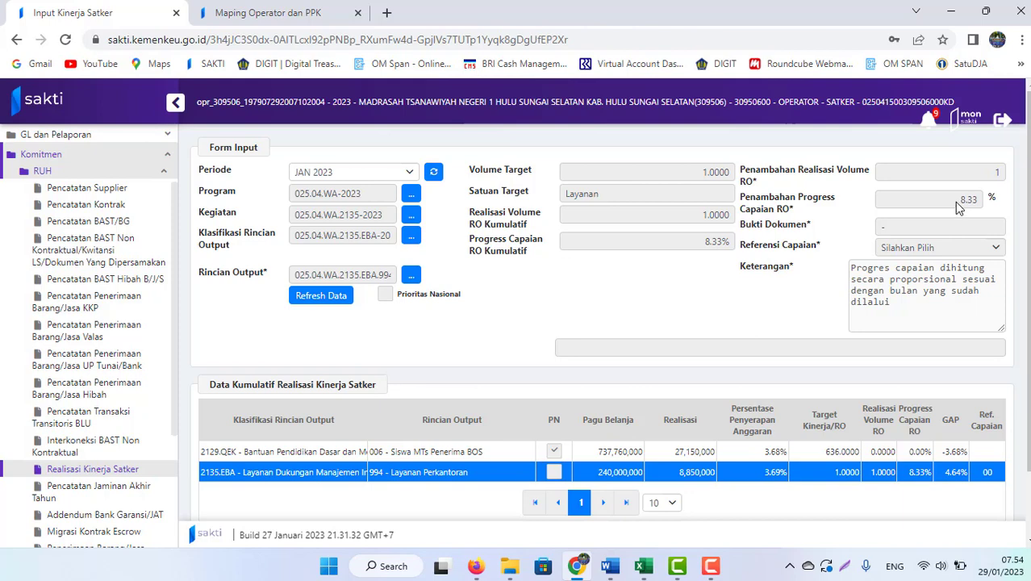
pyautogui.hotkey('alt', 'Tab')
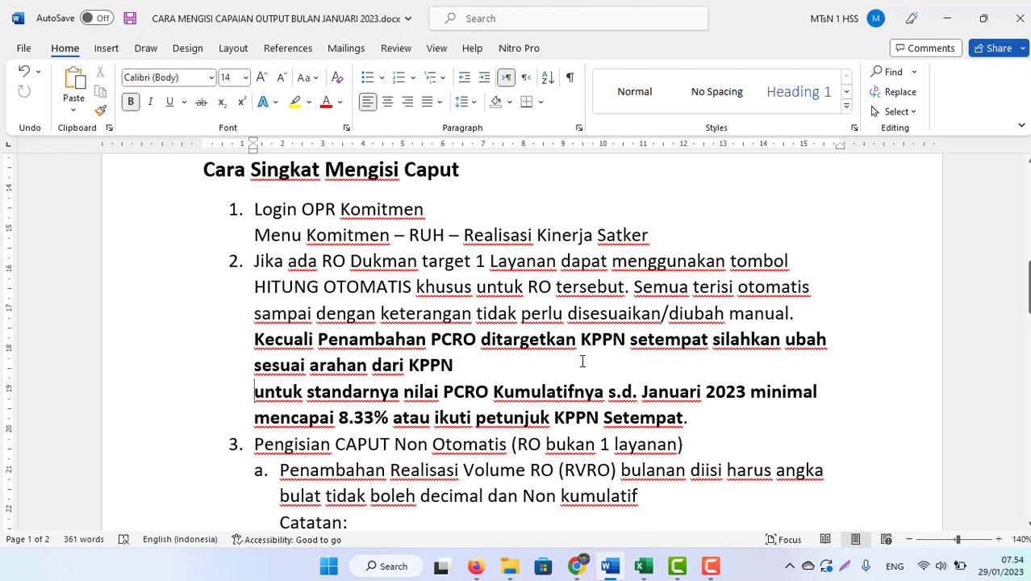
pyautogui.hotkey('alt', 'Tab')
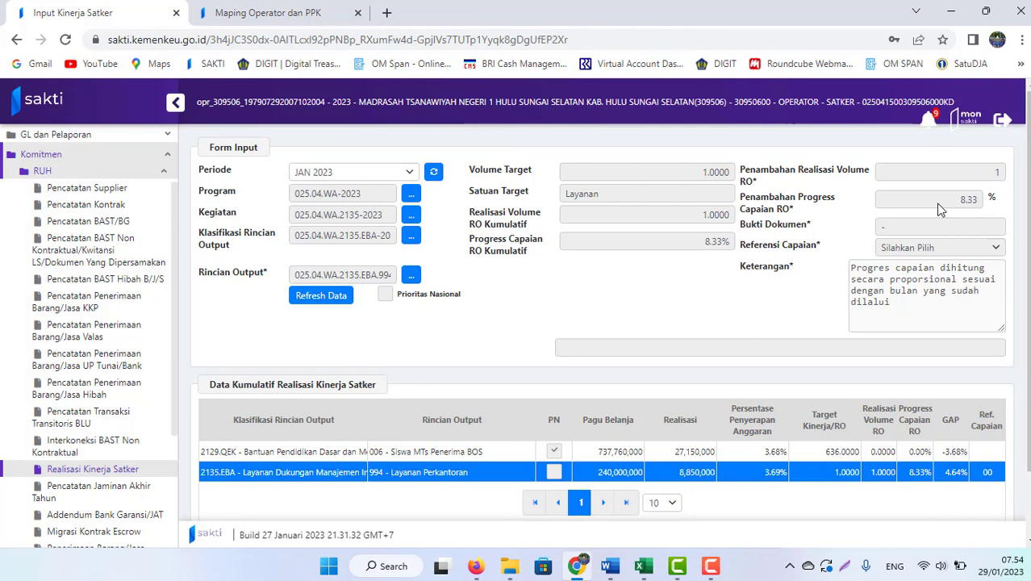
# Step: Return to the Word guide and study the cumulative PCRO passage about reaching at least 8.33% or following KPPN instructions
pyautogui.hotkey('alt', 'Tab')
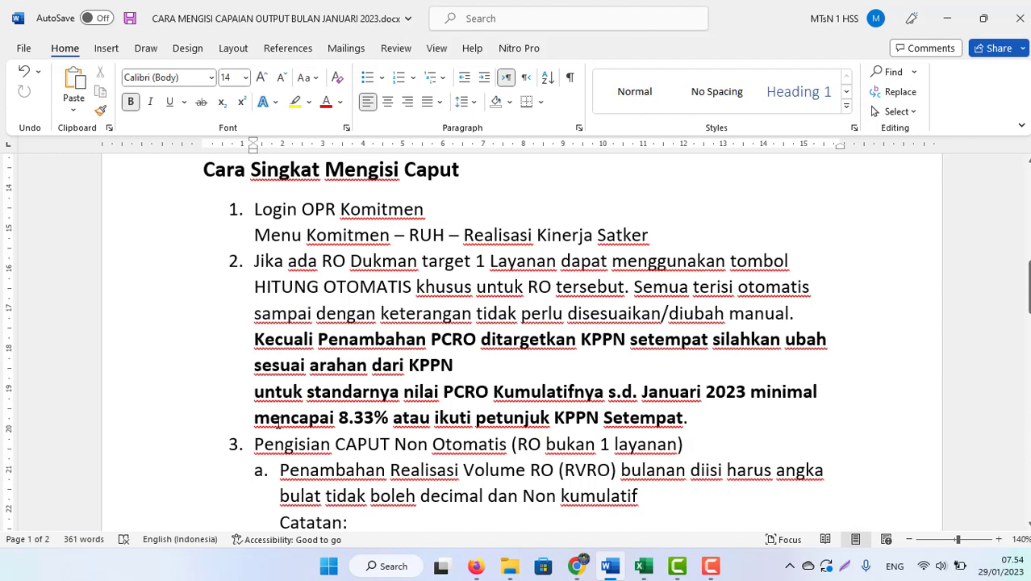
pyautogui.moveTo(254, 419); pyautogui.dragTo(387, 421)
pyautogui.click(409, 424)
pyautogui.moveTo(700, 419); pyautogui.dragTo(393, 420)
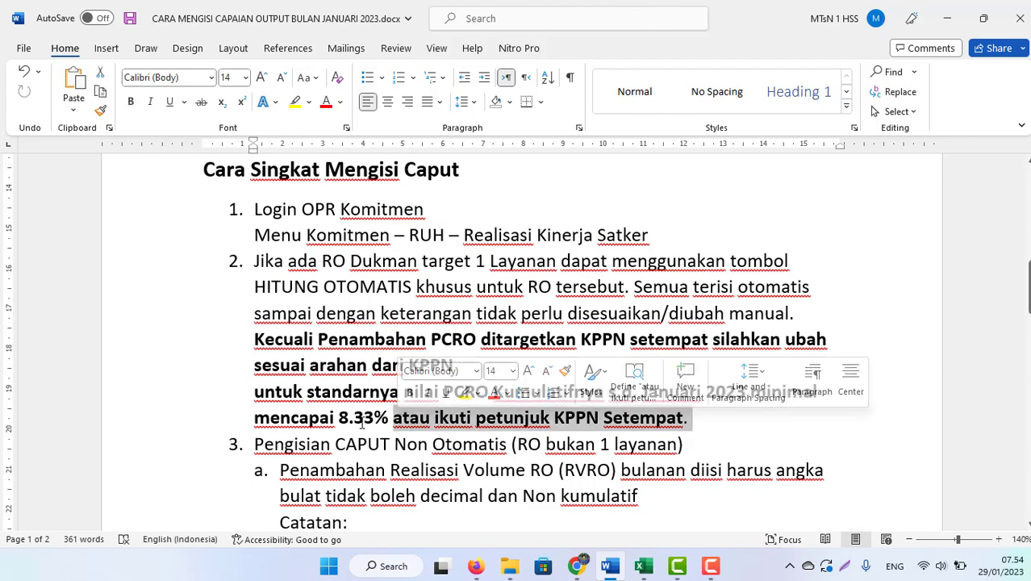
pyautogui.hotkey('ctrl', 'b')
pyautogui.click(350, 421)
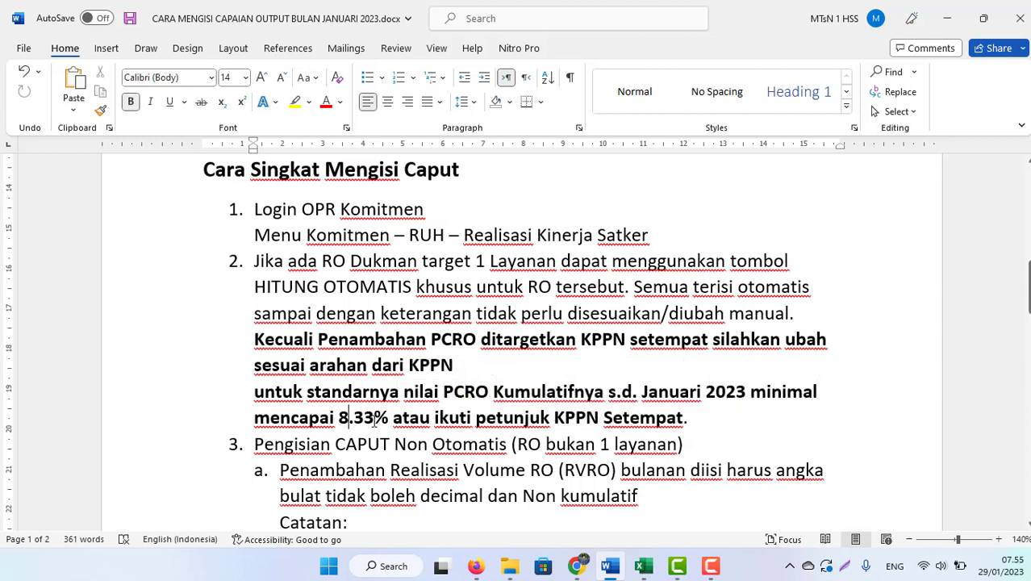
pyautogui.moveTo(391, 420); pyautogui.dragTo(336, 419)
pyautogui.click(373, 418)
pyautogui.click(746, 316)
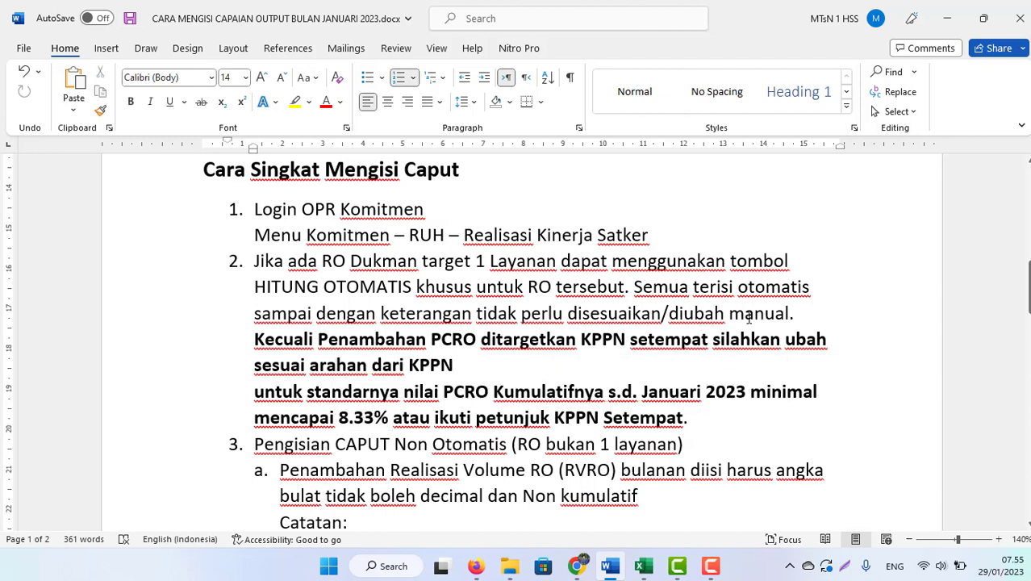
# Step: Switch to SAKTI and recheck the Layanan Perkantoran progress figures in the form and the cumulative table
pyautogui.hotkey('alt', 'Tab')
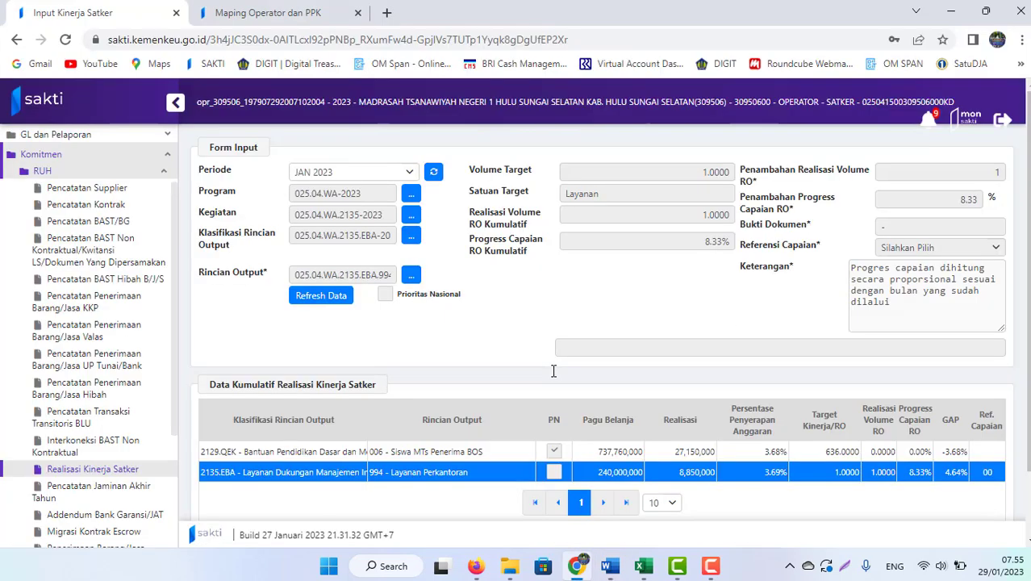
pyautogui.scroll(-1, 610, 323)
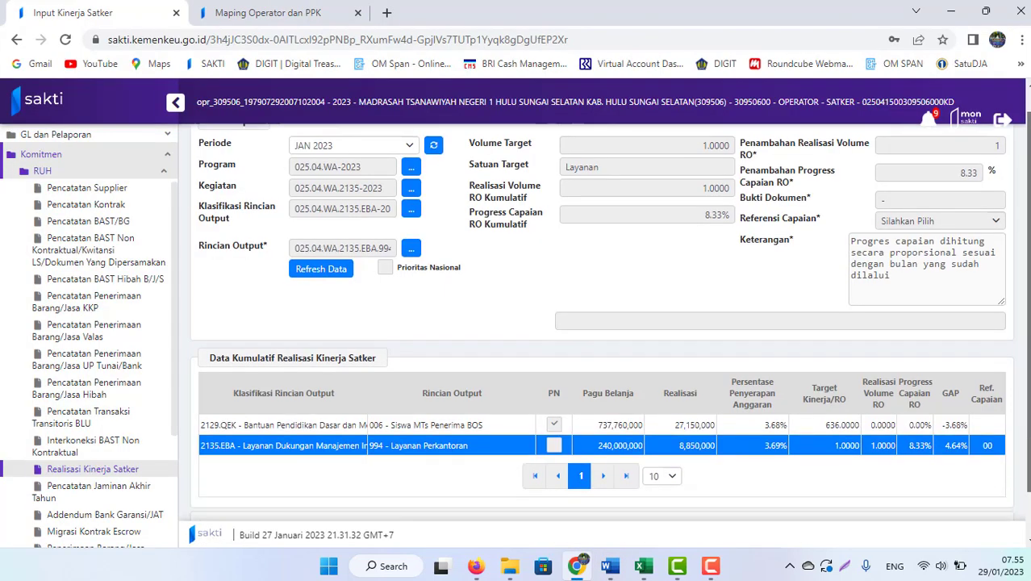
pyautogui.scroll(1, 611, 323)
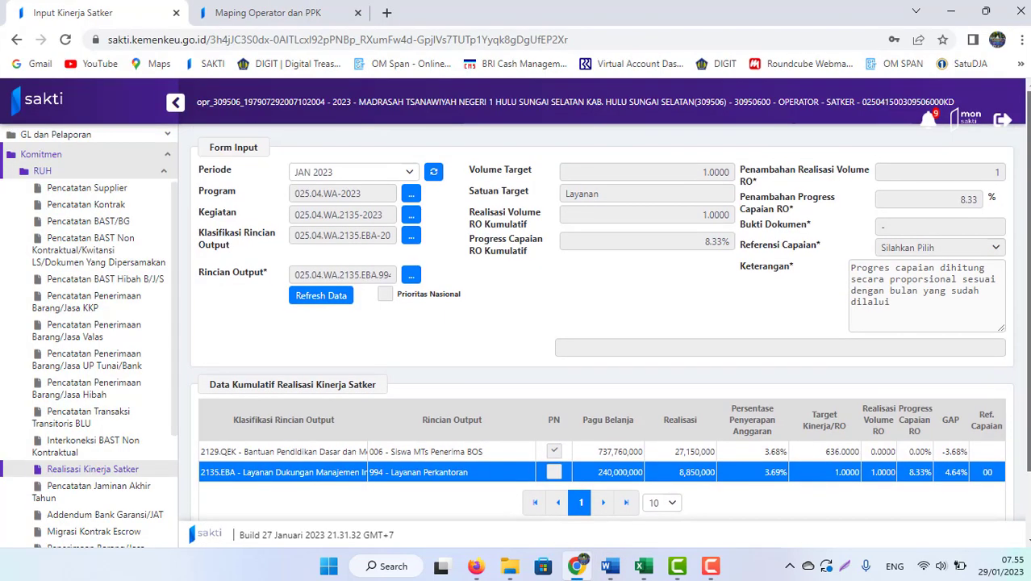
pyautogui.scroll(-1, 611, 323)
pyautogui.scroll(1, 610, 323)
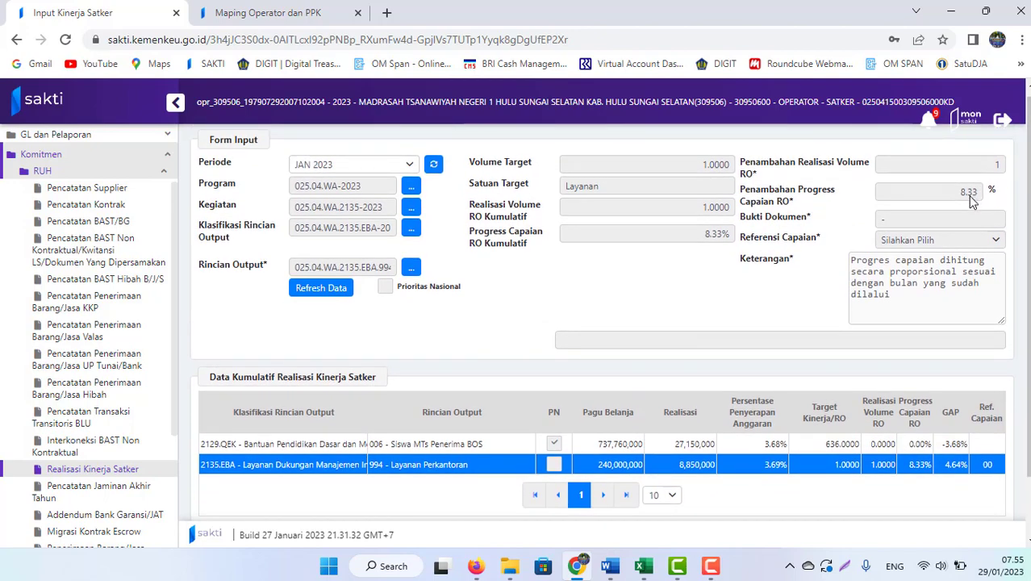
pyautogui.scroll(-2, 972, 202)
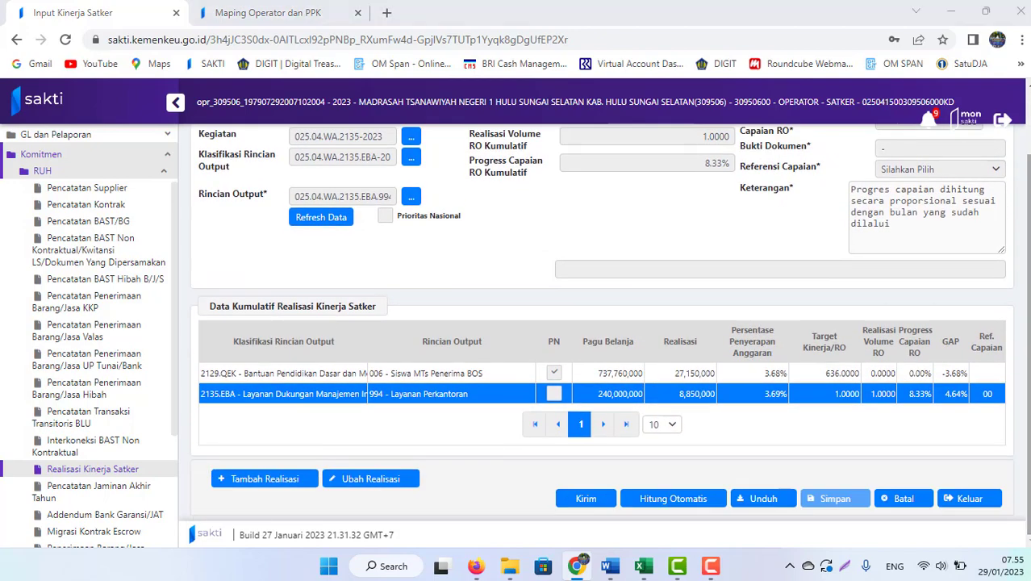
# Step: Read the guide's item 3 on non-automatic CAPUT filling in Word, and refresh the input form's data in SAKTI
pyautogui.hotkey('alt', 'Tab')
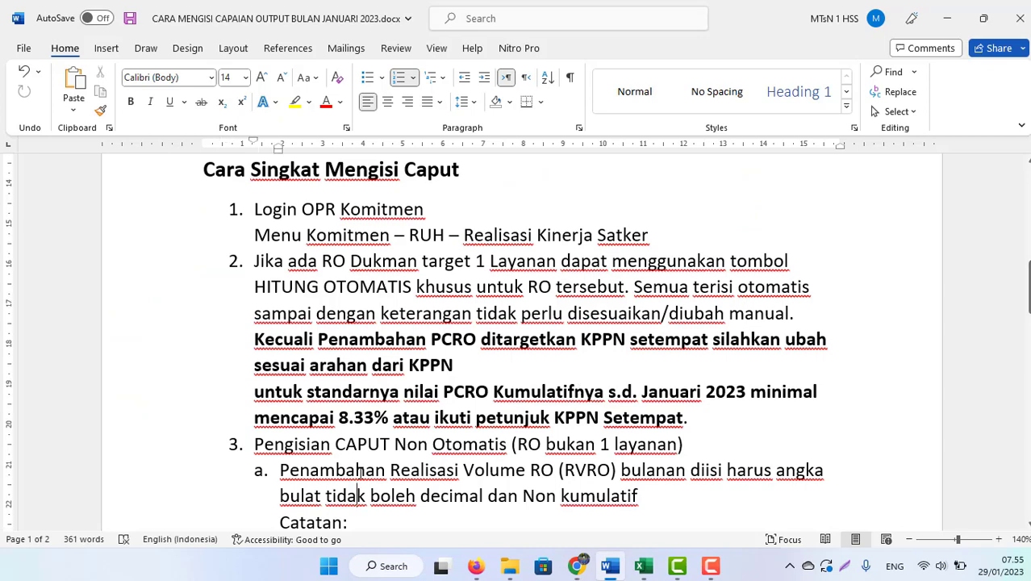
pyautogui.scroll(-2, 358, 496)
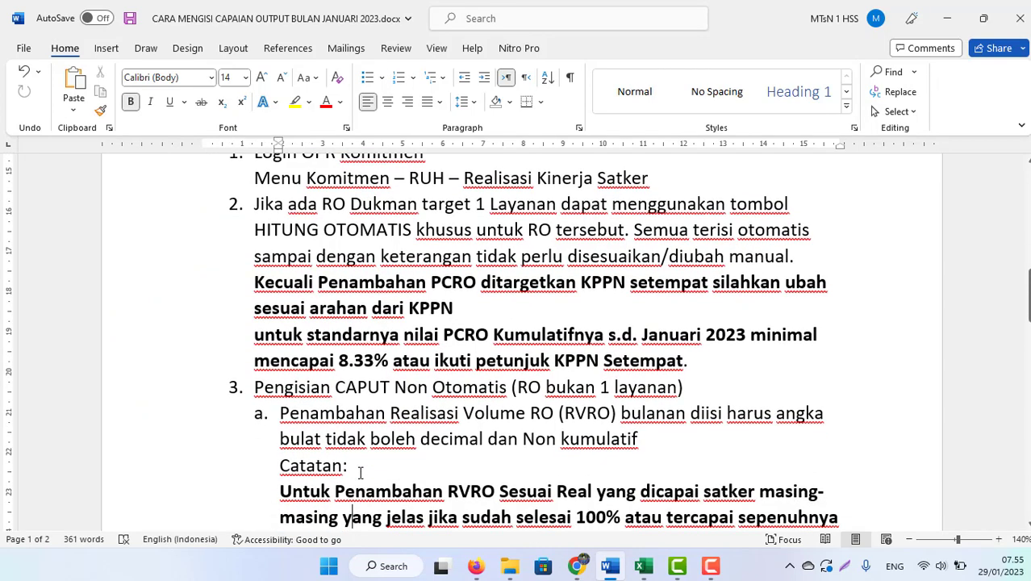
pyautogui.hotkey('alt', 'Tab')
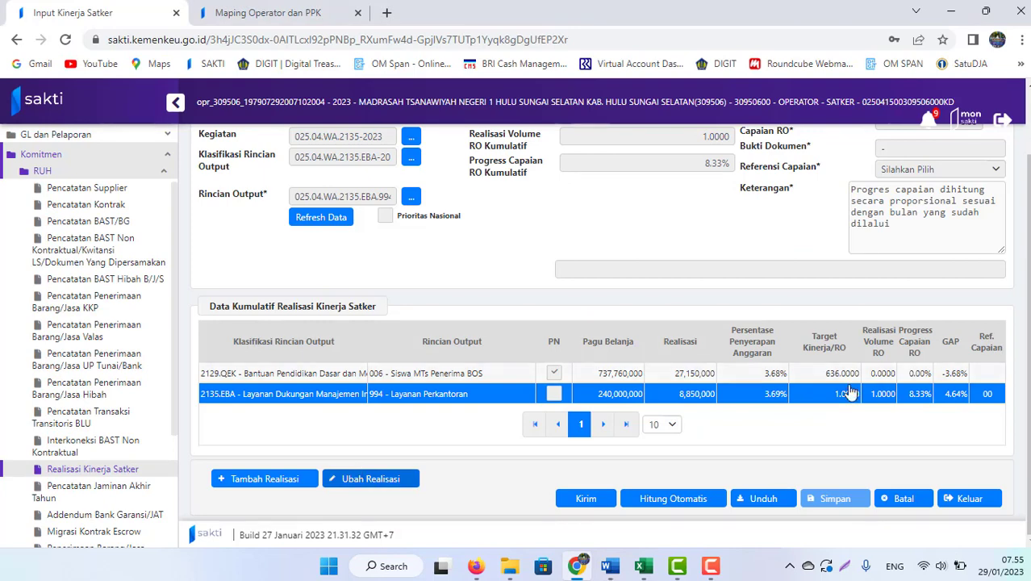
pyautogui.scroll(2, 708, 321)
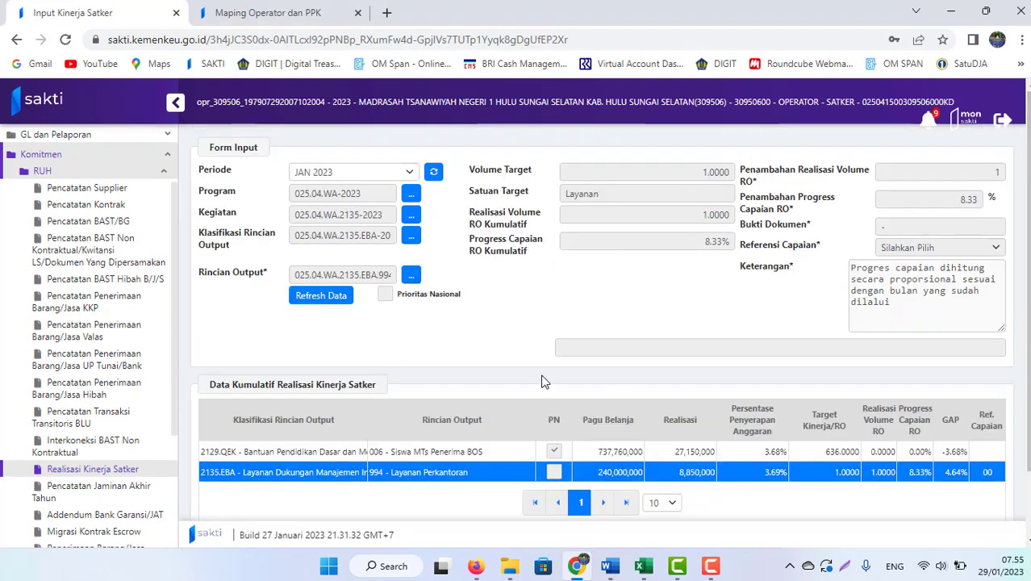
pyautogui.click(316, 297)
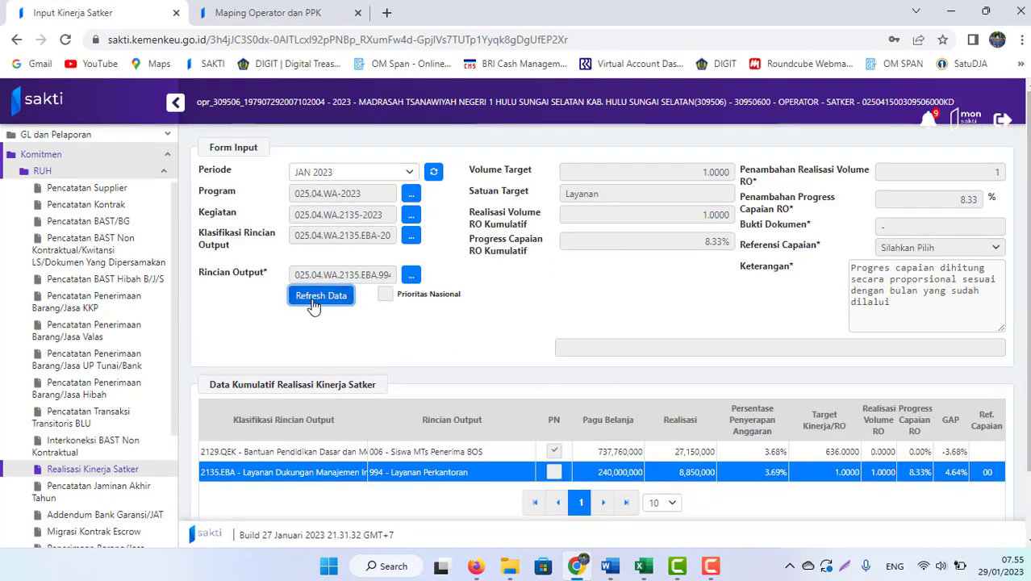
pyautogui.scroll(-2, 486, 272)
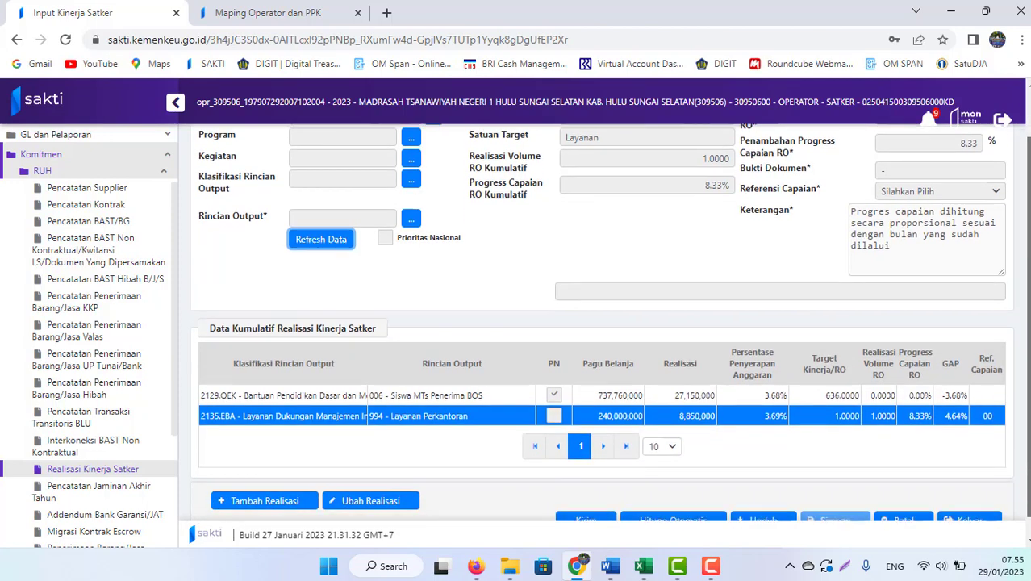
pyautogui.scroll(2, 486, 273)
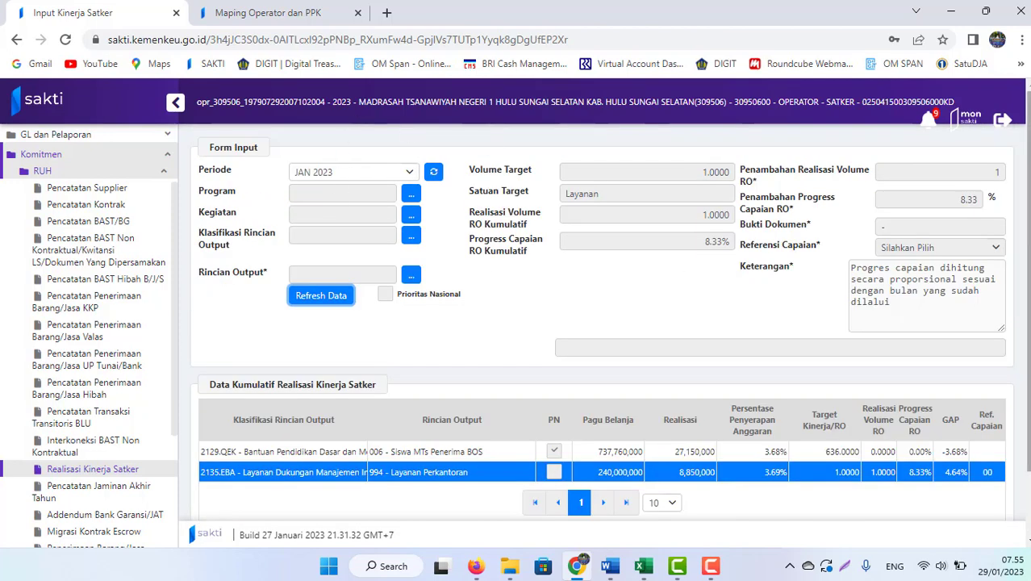
pyautogui.scroll(-2, 487, 273)
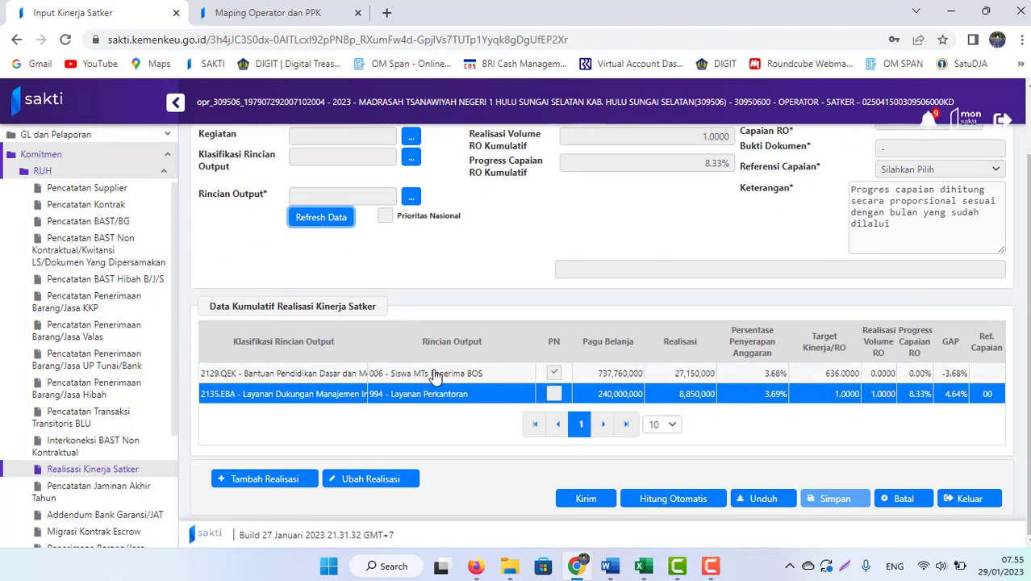
# Step: Select the 006 - Siswa MTs Penerima BOS output in the cumulative table and start adding a realization for it
pyautogui.click(388, 375)
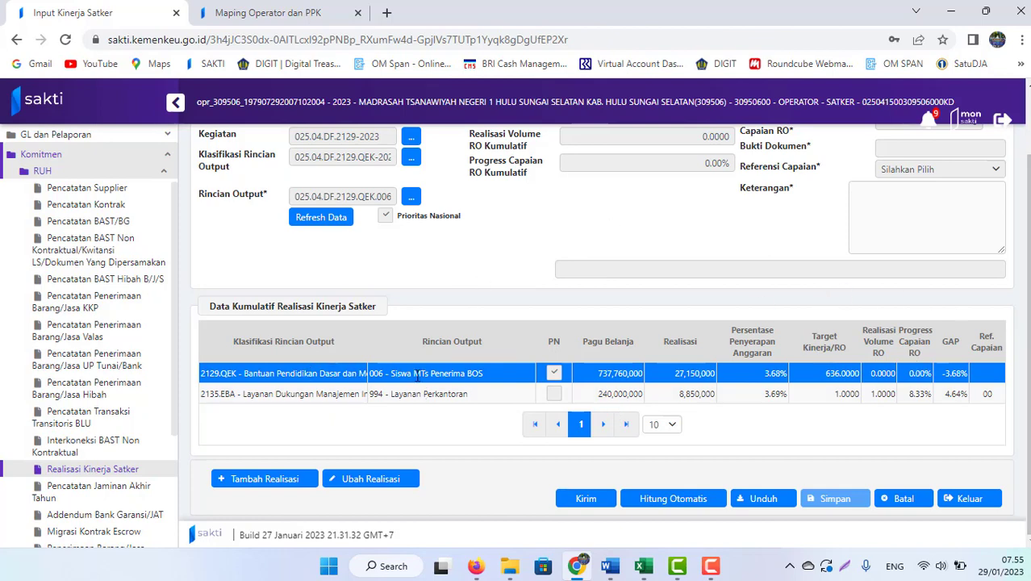
pyautogui.click(249, 484)
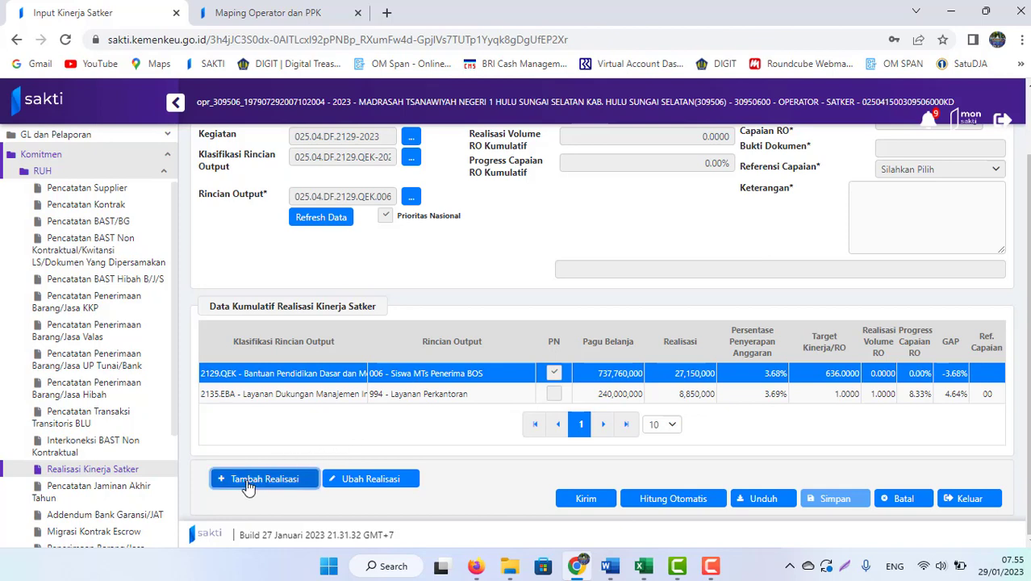
pyautogui.scroll(1, 955, 374)
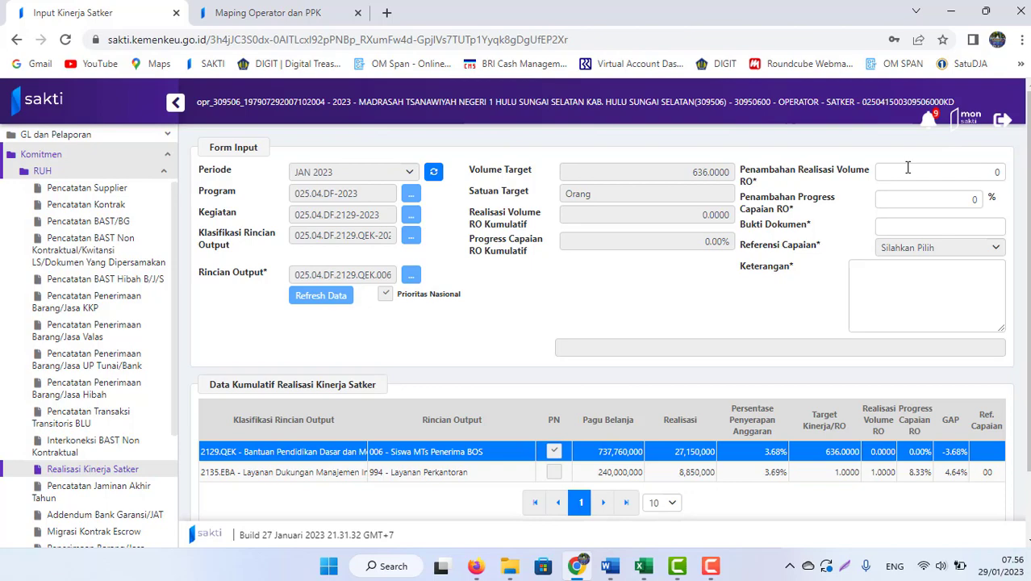
# Step: Switch to the Word guide and read item 3a on filling in the monthly Penambahan Realisasi Volume RO (RVRO)
pyautogui.click(610, 565)
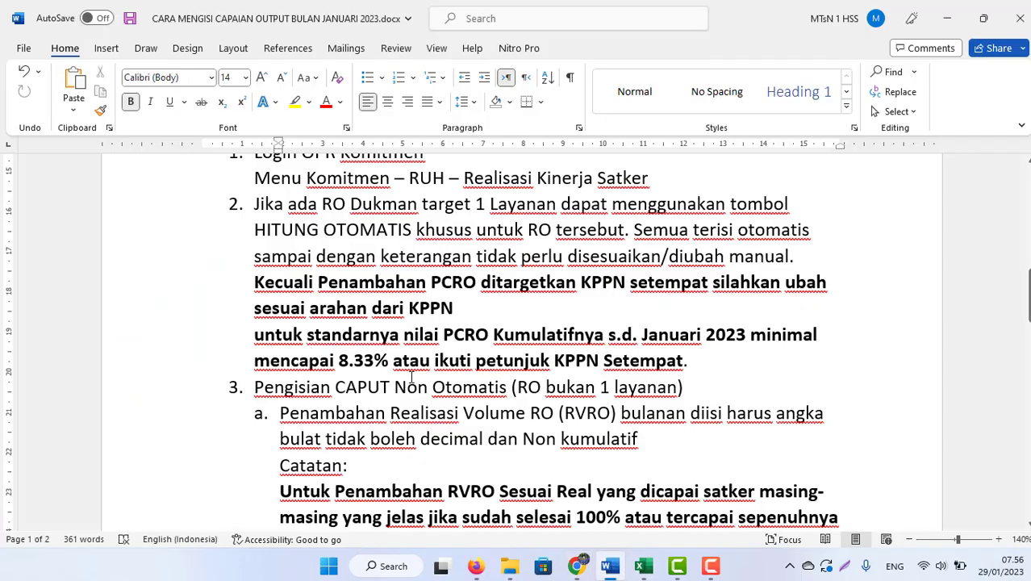
pyautogui.click(407, 379)
pyautogui.press('Down')
pyautogui.press('Down')
pyautogui.press('Down')
pyautogui.press('Down')
pyautogui.press('Down')
pyautogui.press('Down')
pyautogui.press('Down')
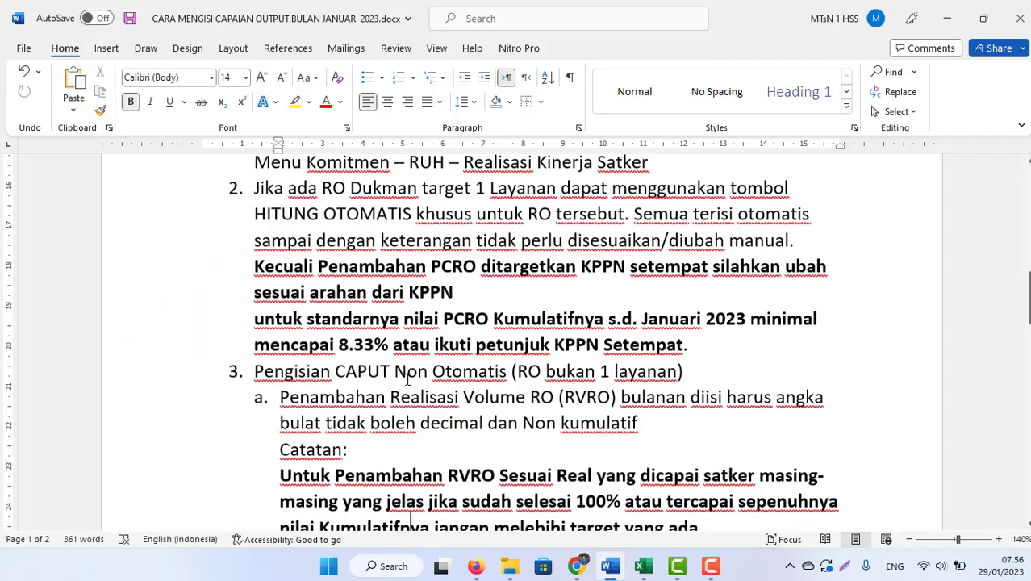
pyautogui.press('Up')
pyautogui.press('Up')
pyautogui.press('Up')
pyautogui.press('Up')
pyautogui.press('Up')
pyautogui.press('Up')
pyautogui.press('Up')
pyautogui.press('Up')
pyautogui.press('Up')
pyautogui.press('Up')
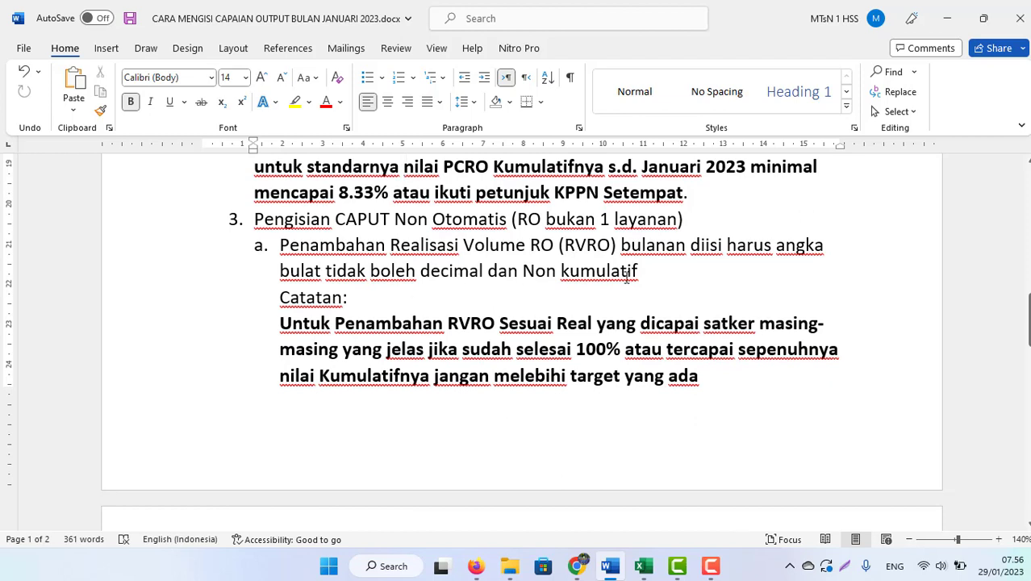
# Step: Study the note under item 3a on matching RVRO to real achievement and keeping the cumulative value within the target
pyautogui.moveTo(602, 285); pyautogui.dragTo(279, 317)
pyautogui.click(423, 323)
pyautogui.moveTo(706, 387); pyautogui.dragTo(575, 348)
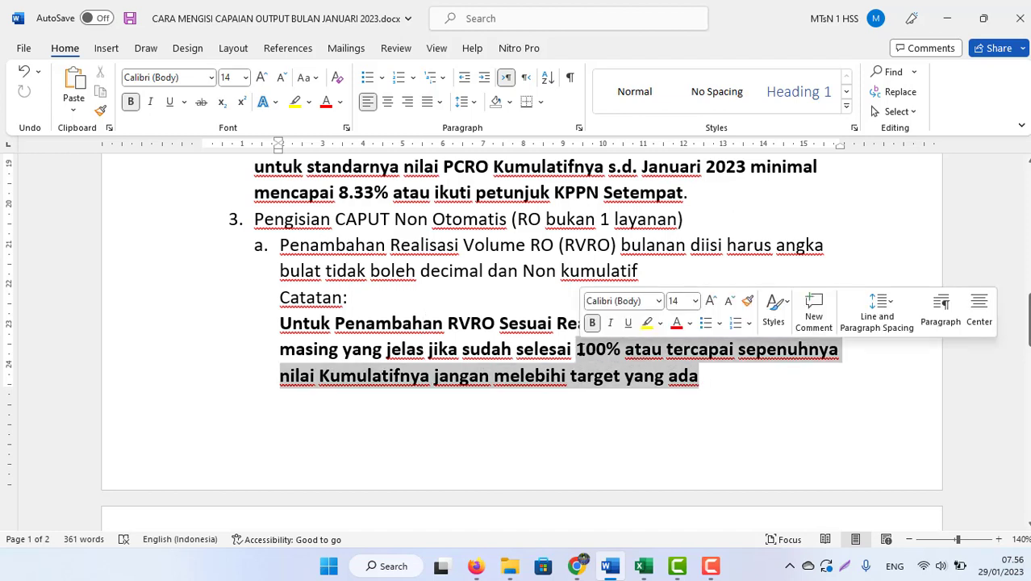
pyautogui.click(458, 384)
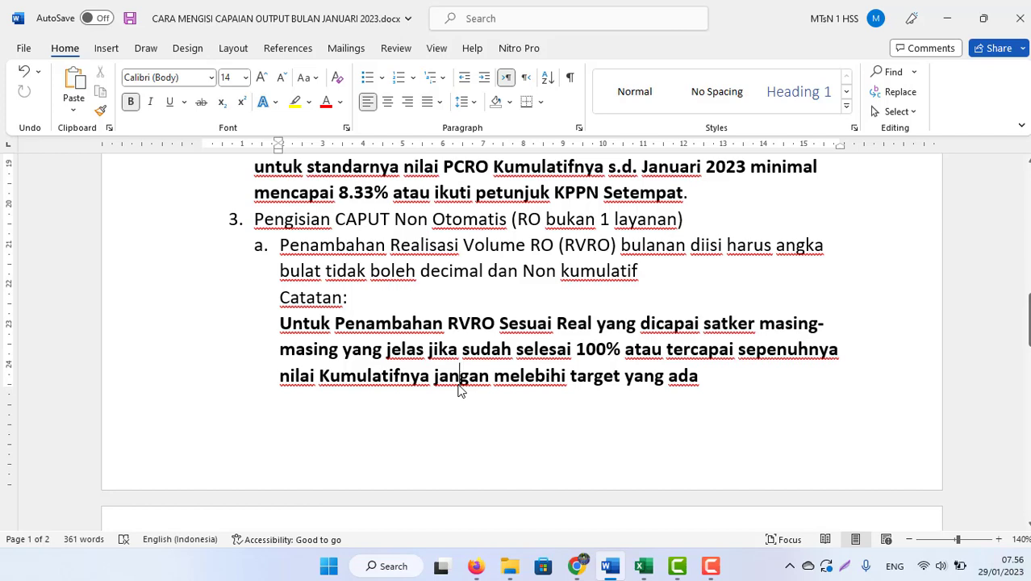
# Step: Read item 3b and its note on monthly Penambahan Progress Capaian RO (PCRO), decimal notation and the minimum cumulative value
pyautogui.press('Down')
pyautogui.press('Down')
pyautogui.press('Down')
pyautogui.press('Down')
pyautogui.press('Down')
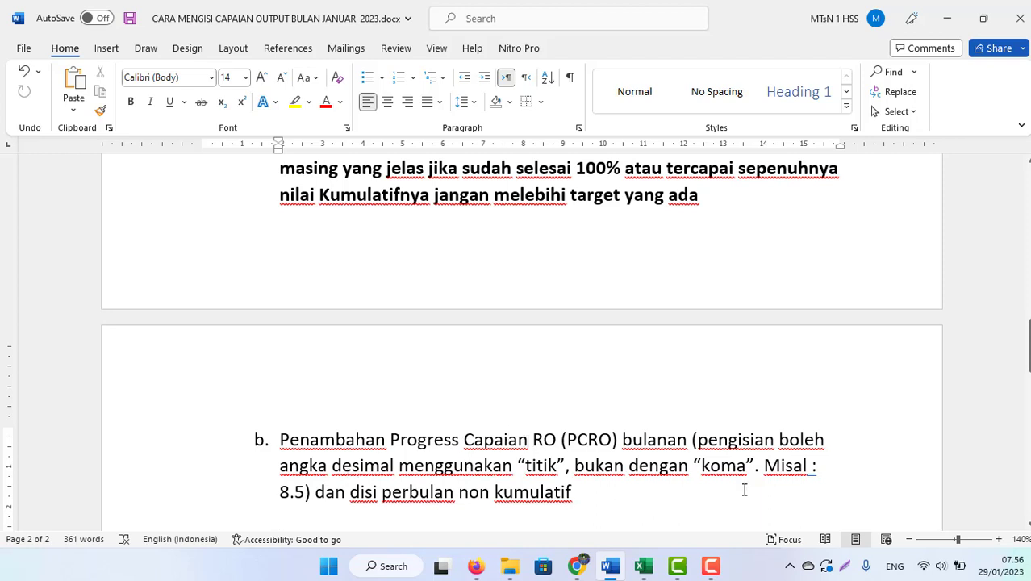
pyautogui.click(312, 496)
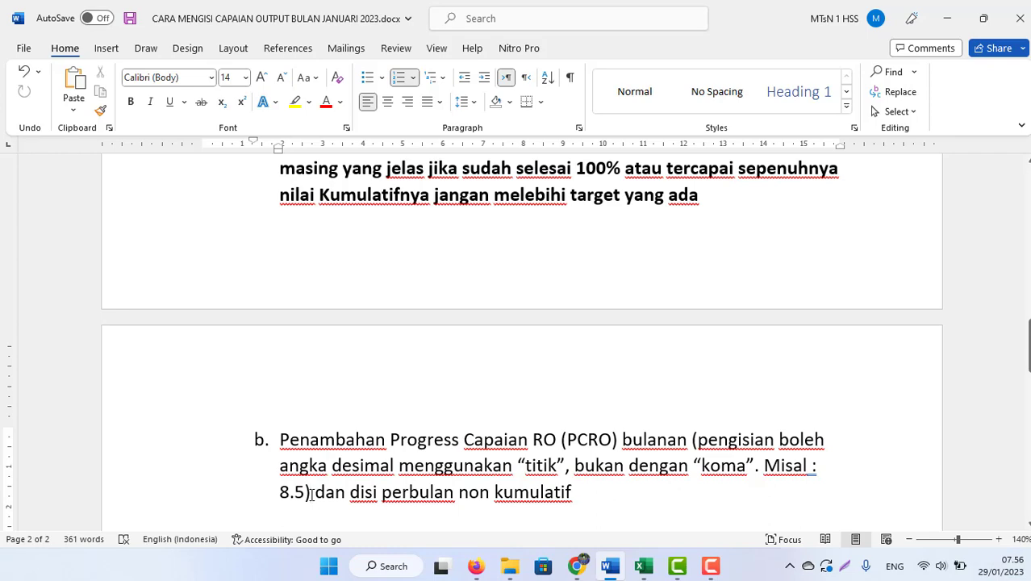
pyautogui.press('Down')
pyautogui.press('Down')
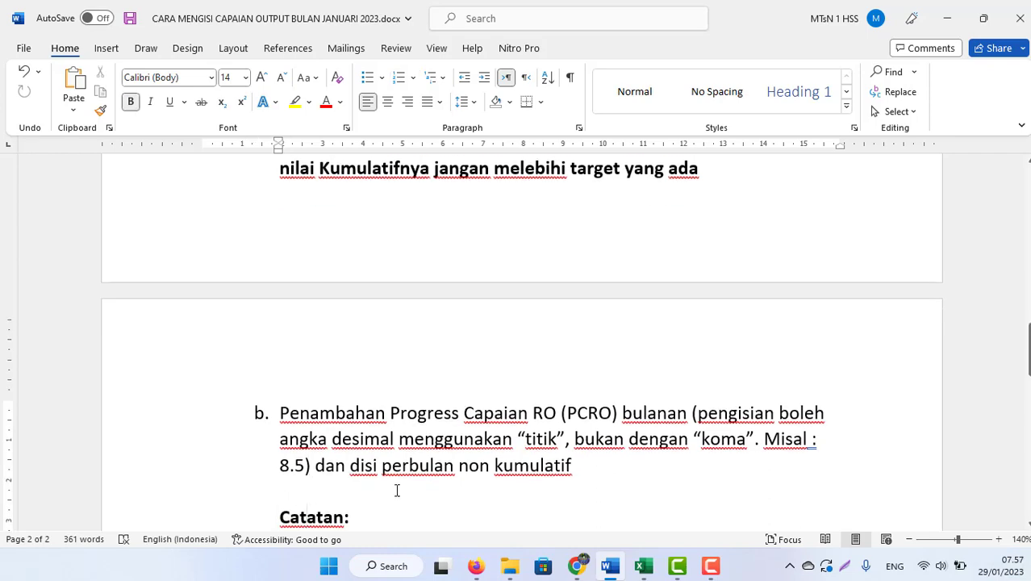
pyautogui.press('Up')
pyautogui.press('Down')
pyautogui.press('Down')
pyautogui.press('Down')
pyautogui.press('Down')
pyautogui.press('Down')
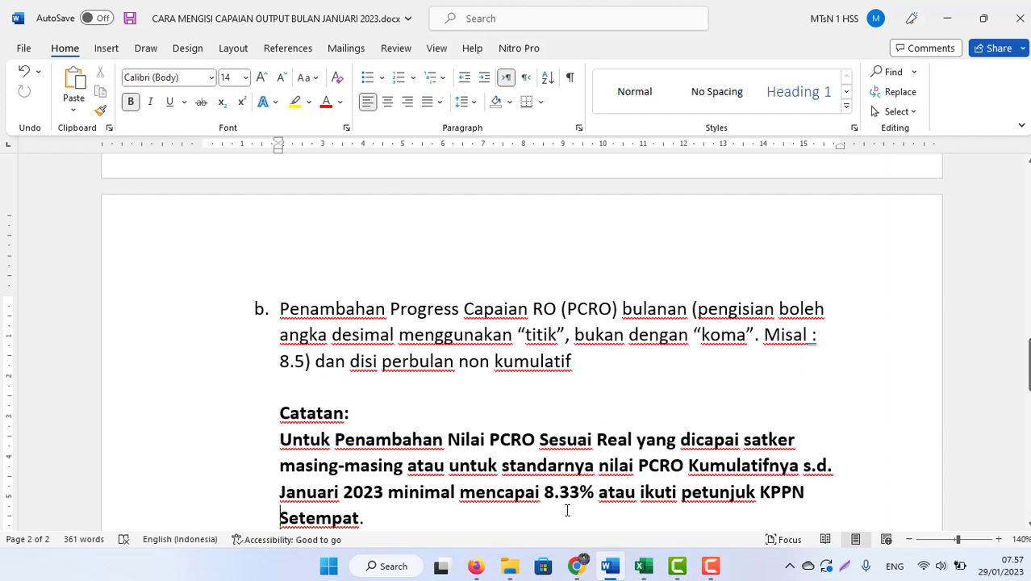
# Step: Look ahead to item 3c on Bukti Dokumen in the guide, and return to the preceding RVRO and PCRO items
pyautogui.click(440, 486)
pyautogui.press('Down')
pyautogui.press('Down')
pyautogui.press('Down')
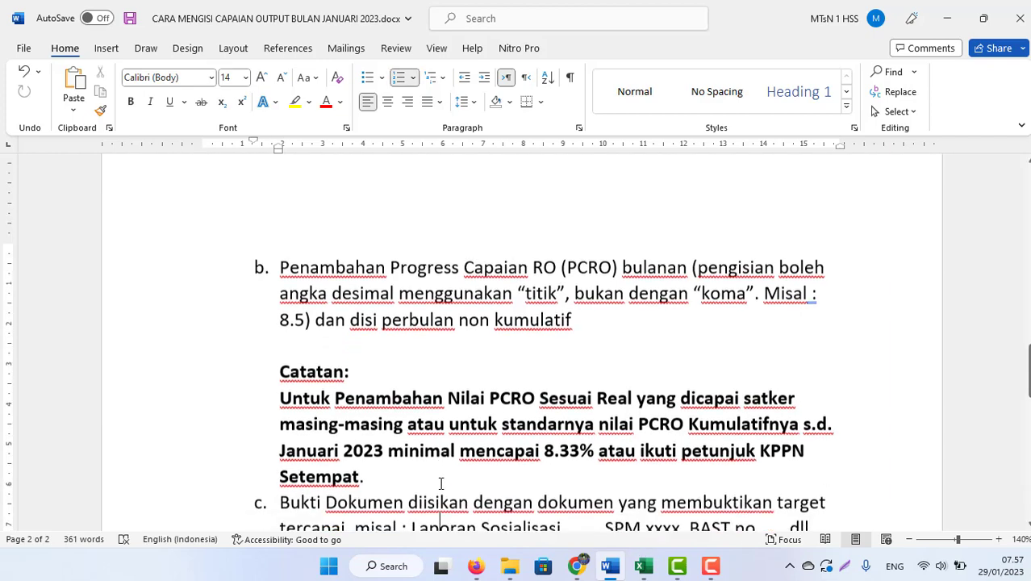
pyautogui.press('Up')
pyautogui.press('Up')
pyautogui.press('Up')
pyautogui.press('Up')
pyautogui.press('Up')
pyautogui.press('Up')
pyautogui.press('Up')
pyautogui.press('Up')
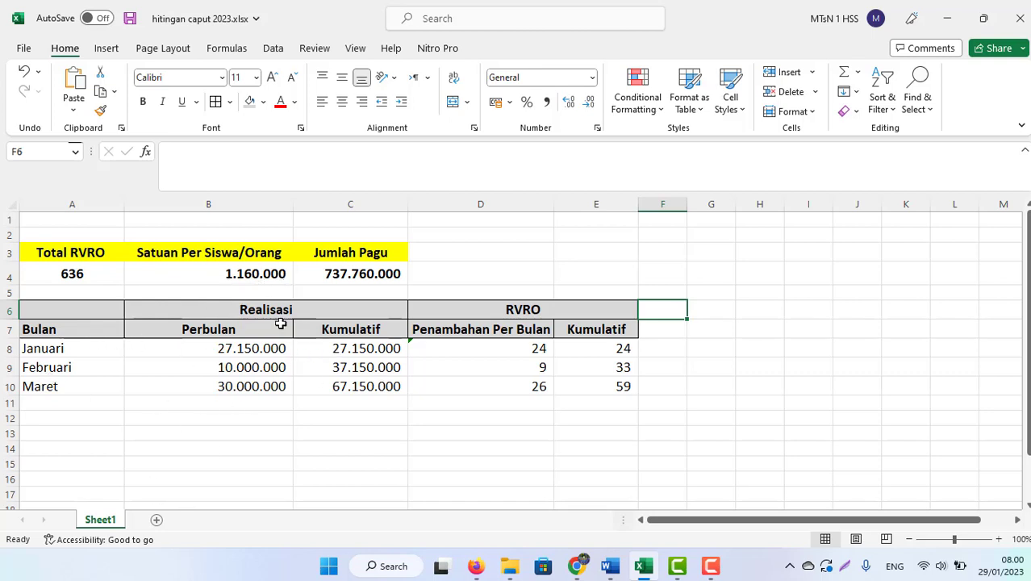
# Step: In the Excel workbook hitingan caput 2023.xlsx, review the row 7 headings for month, Realisasi and RVRO
pyautogui.click(44, 329)
pyautogui.press('Down')
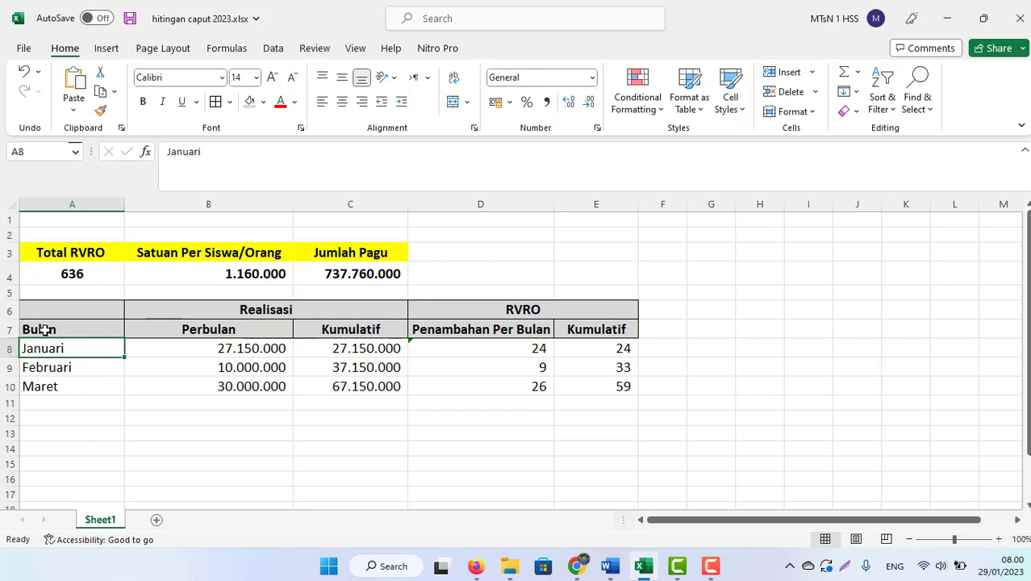
pyautogui.press('Up')
pyautogui.press('Right')
pyautogui.press('Right')
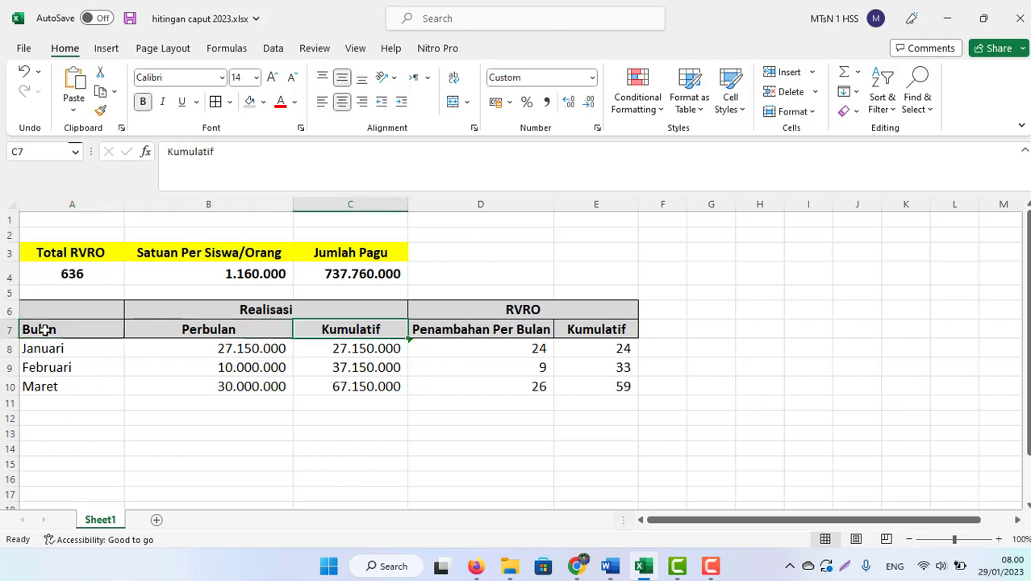
pyautogui.press('Right')
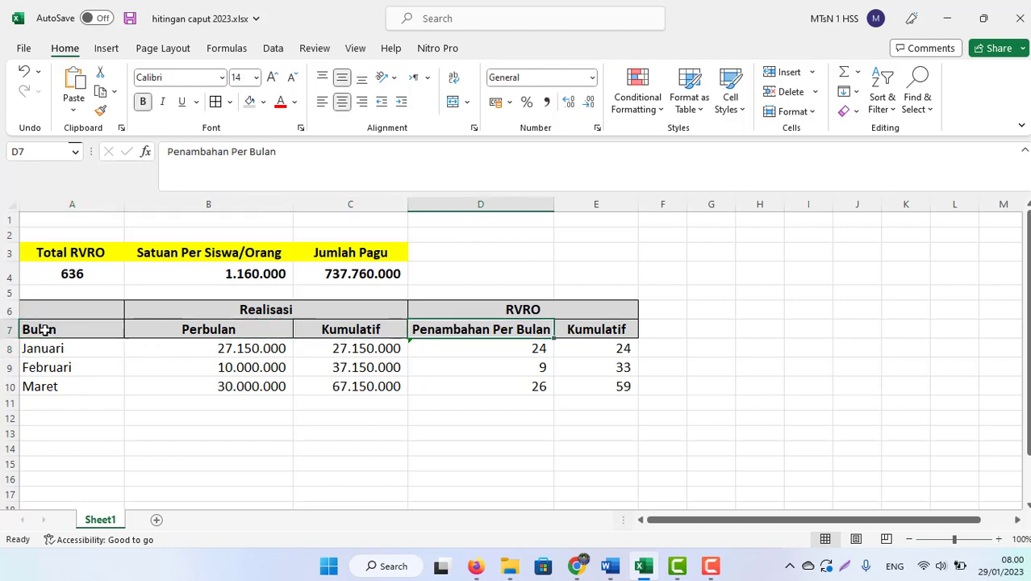
pyautogui.press('Right')
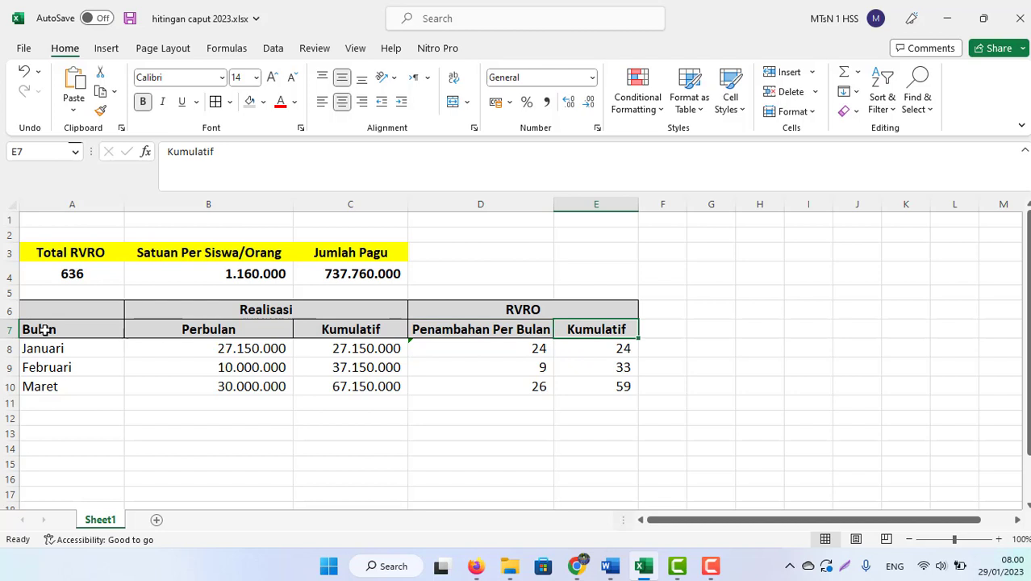
# Step: Compare the Januari monthly realization in cell B8 with the Realisasi figure for Siswa MTs Penerima BOS in SAKTI
pyautogui.click(230, 347)
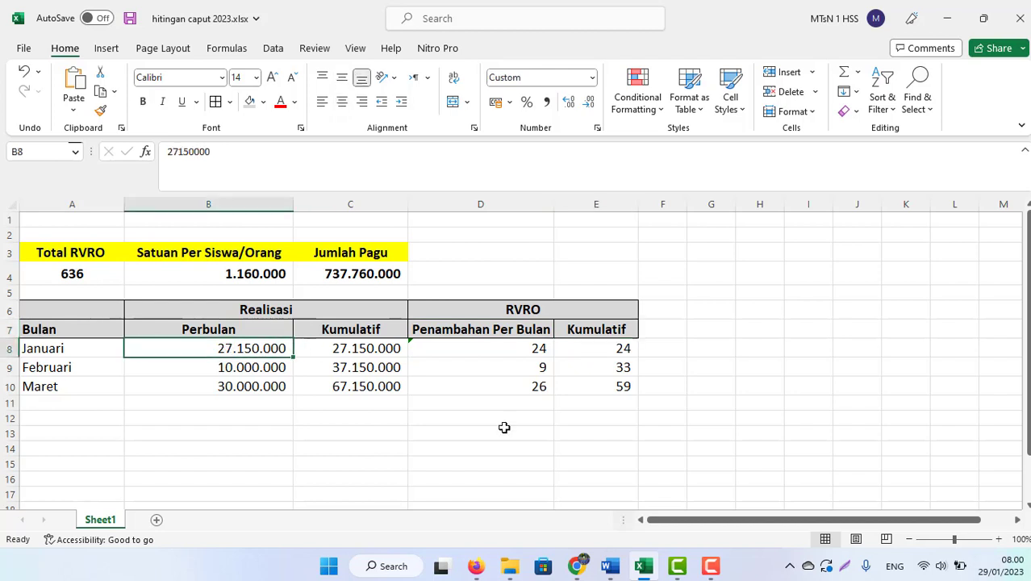
pyautogui.click(576, 566)
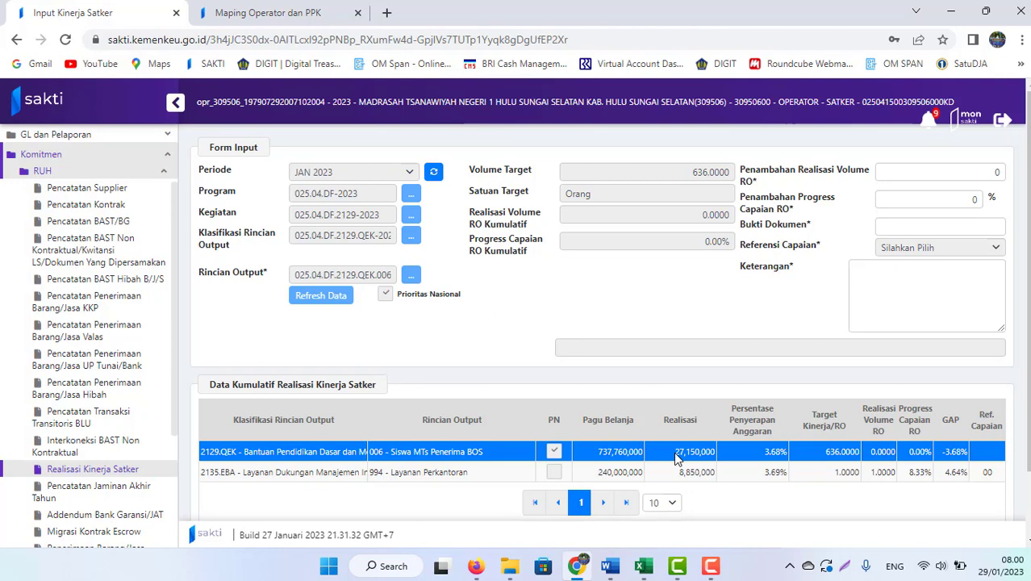
pyautogui.doubleClick(714, 460)
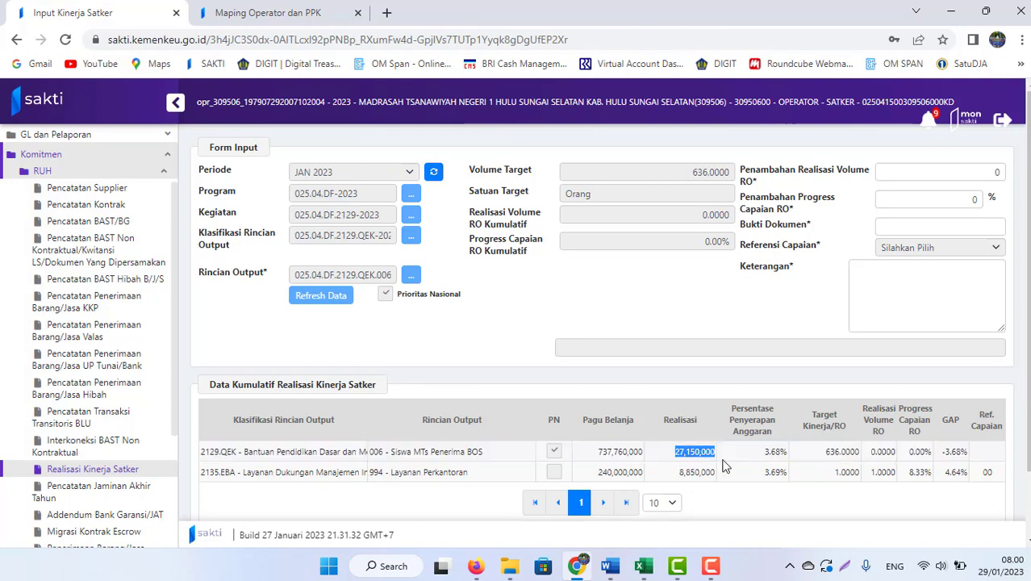
pyautogui.hotkey('alt', 'Tab')
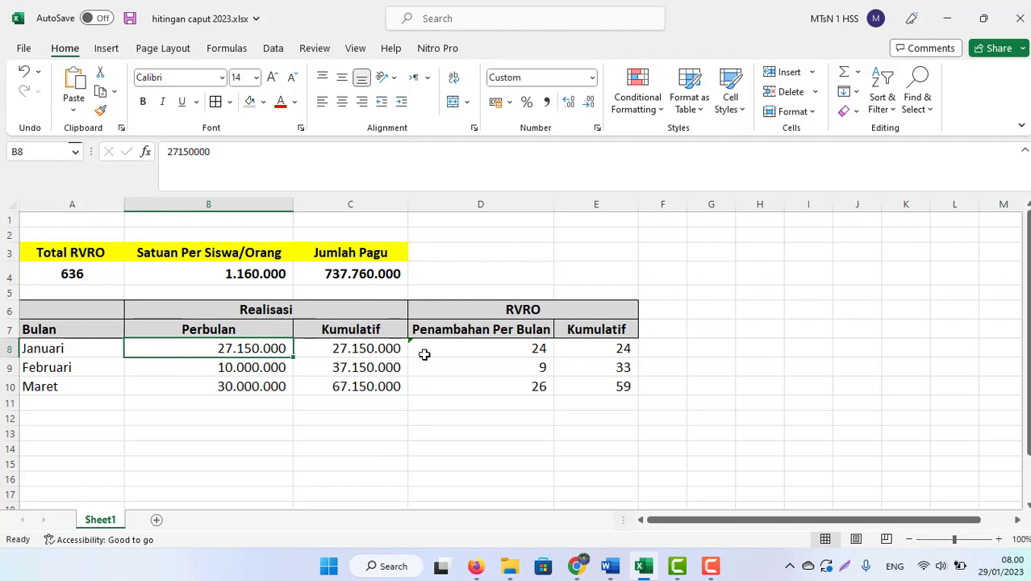
# Step: Back in Excel, examine how the Januari cumulative realization in C8 relates to the monthly amount in B8
pyautogui.click(383, 349)
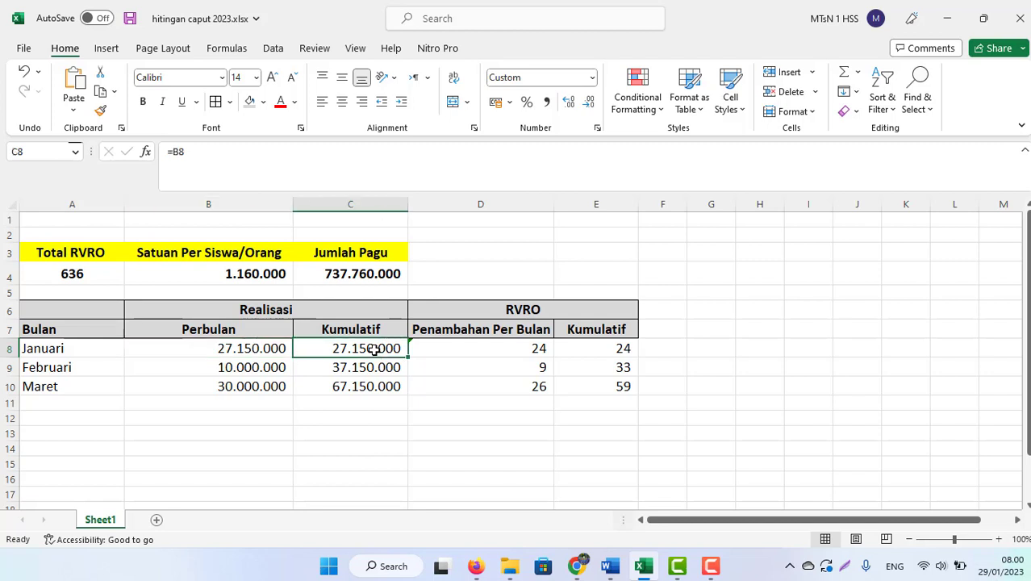
pyautogui.click(255, 347)
pyautogui.click(333, 348)
pyautogui.press('Right')
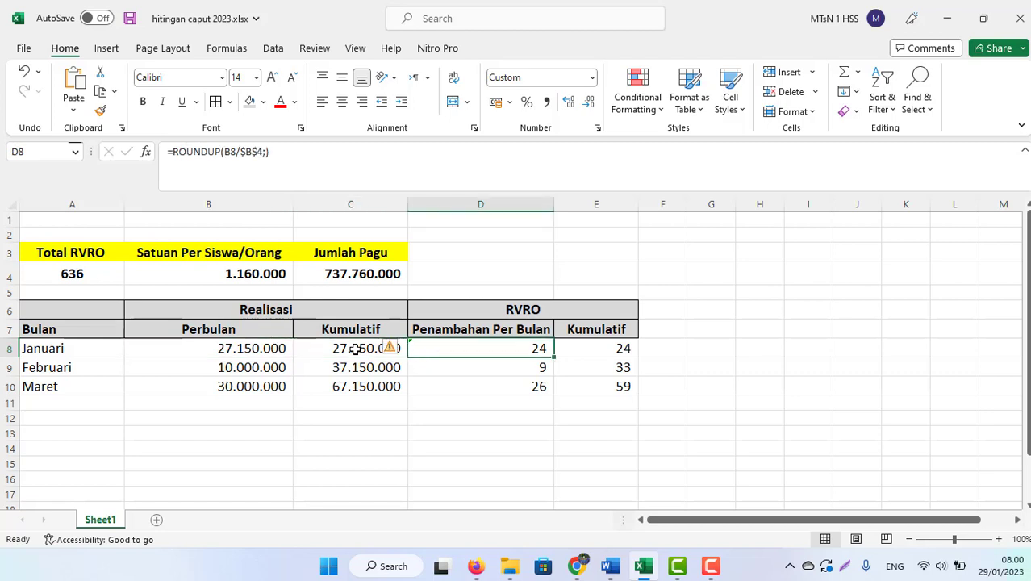
# Step: Examine the Januari Penambahan Per Bulan formula in D8, its source cells B8 and B4, and the cumulative RVRO in E8
pyautogui.click(219, 349)
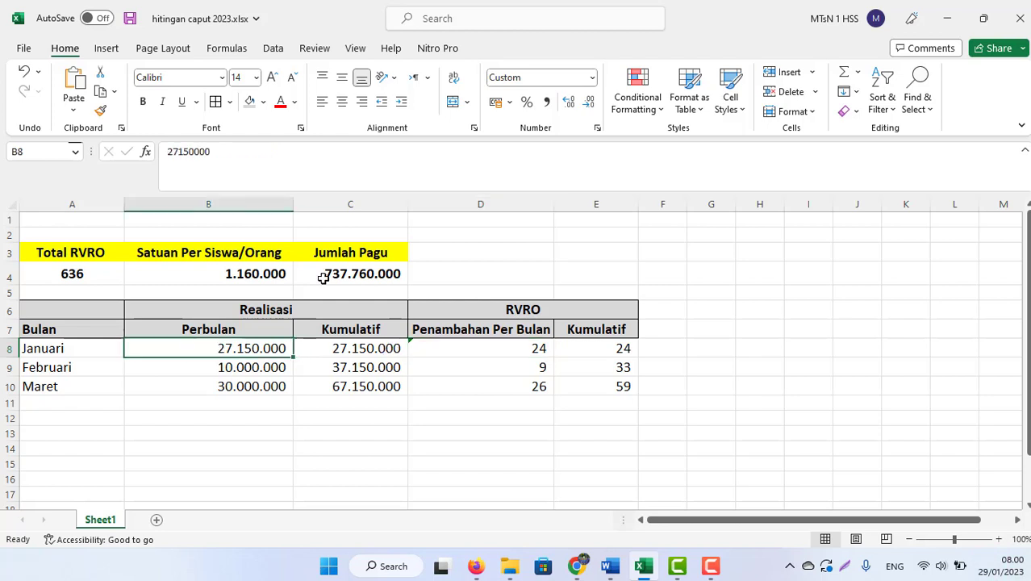
pyautogui.click(253, 271)
pyautogui.click(214, 274)
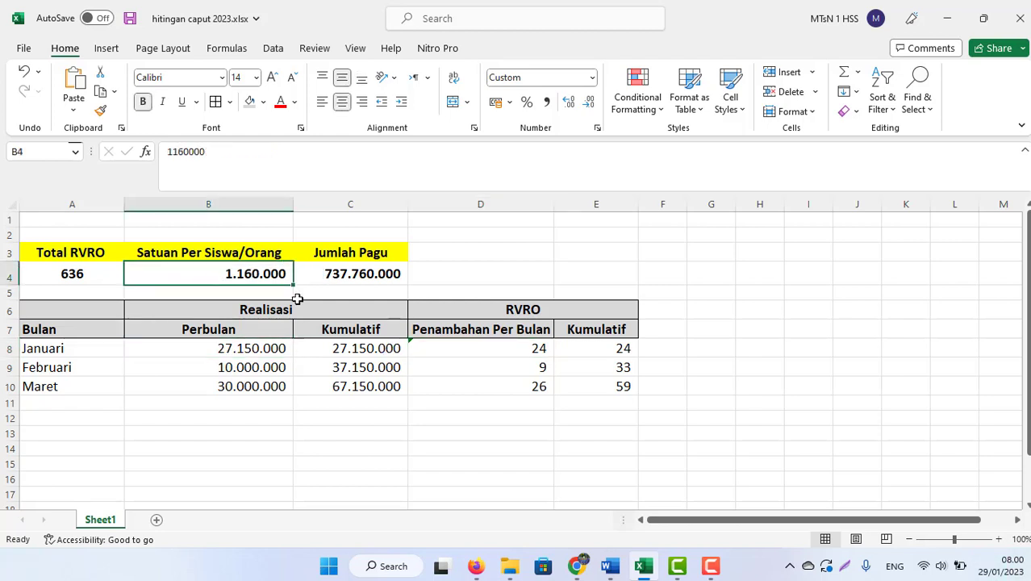
pyautogui.click(479, 347)
pyautogui.doubleClick(480, 348)
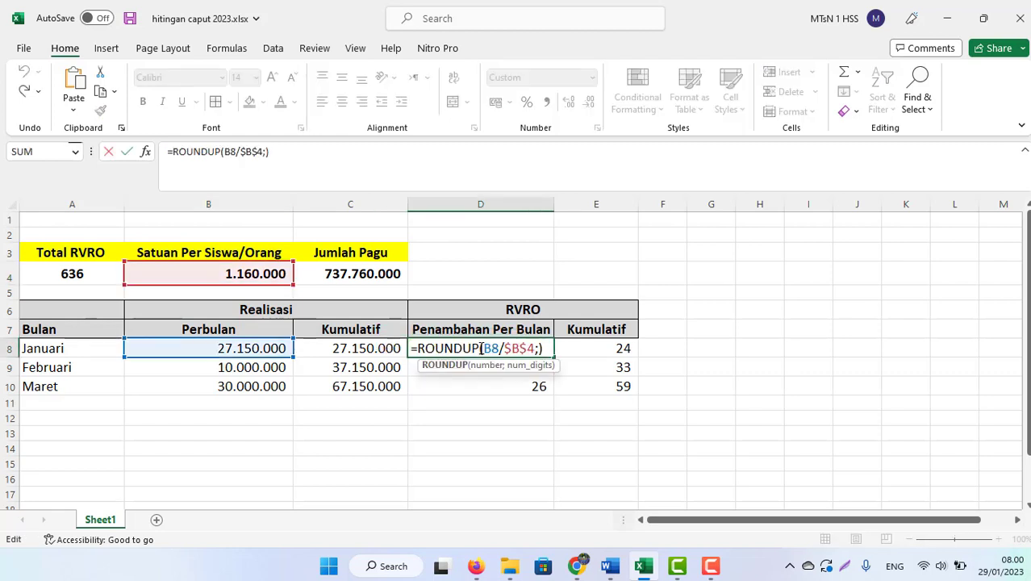
pyautogui.press('Escape')
pyautogui.press('Left')
pyautogui.press('Right')
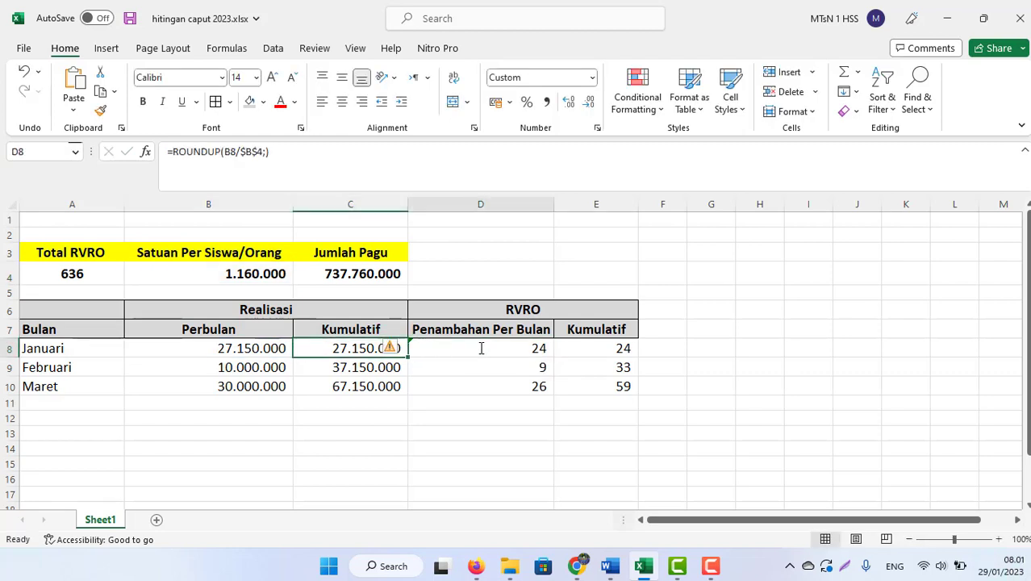
pyautogui.doubleClick(529, 350)
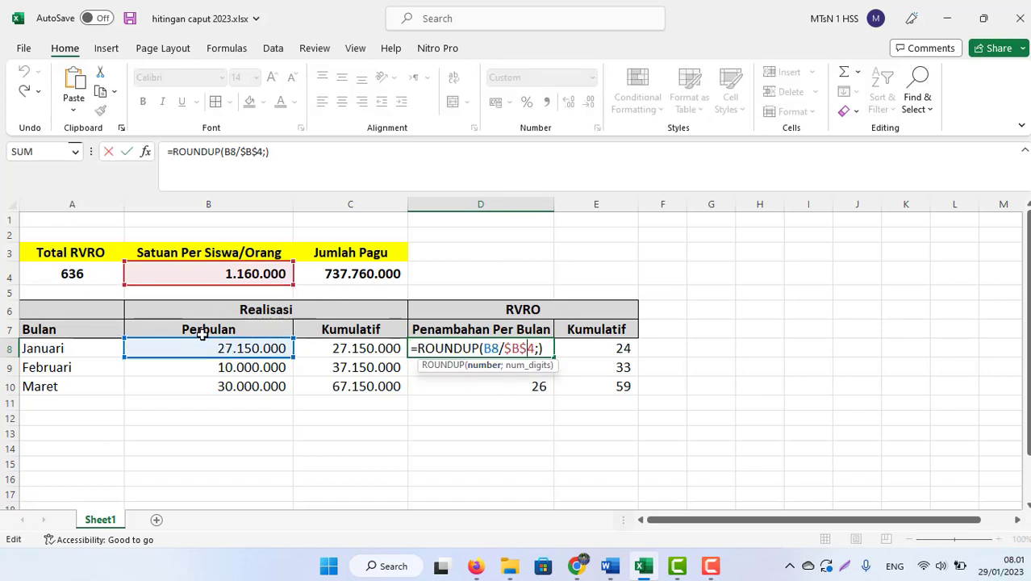
pyautogui.press('Escape')
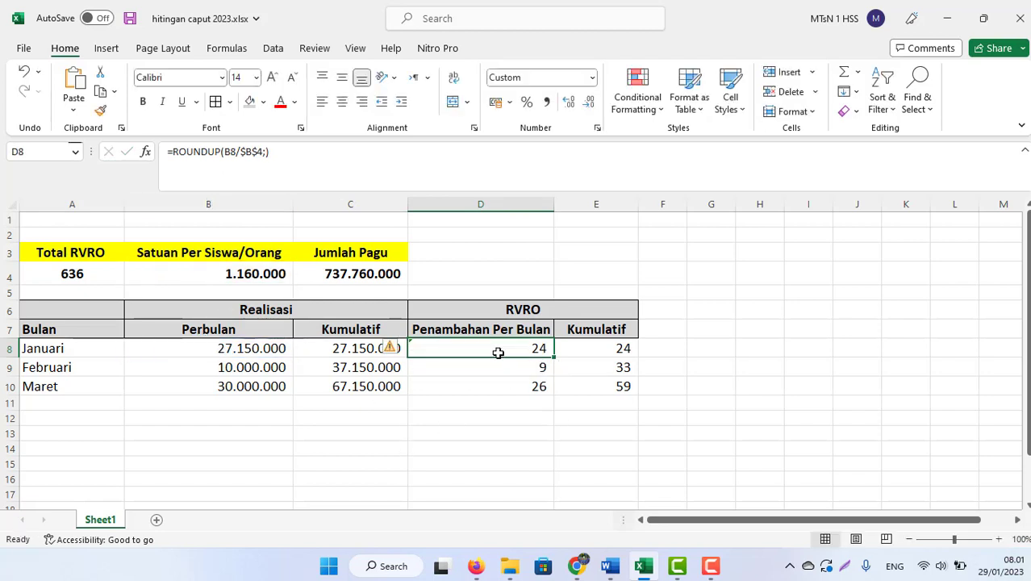
pyautogui.click(607, 353)
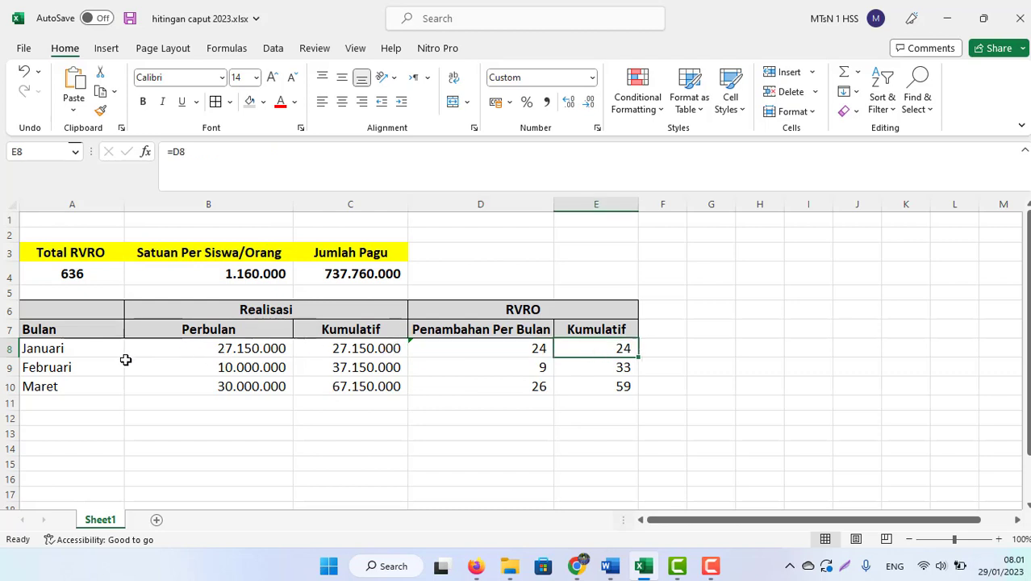
# Step: Examine the Februari row's monthly realization in B9 and how the cumulative formula in C9 adds it to C8
pyautogui.click(83, 350)
pyautogui.press('Down')
pyautogui.press('Right')
pyautogui.press('Right')
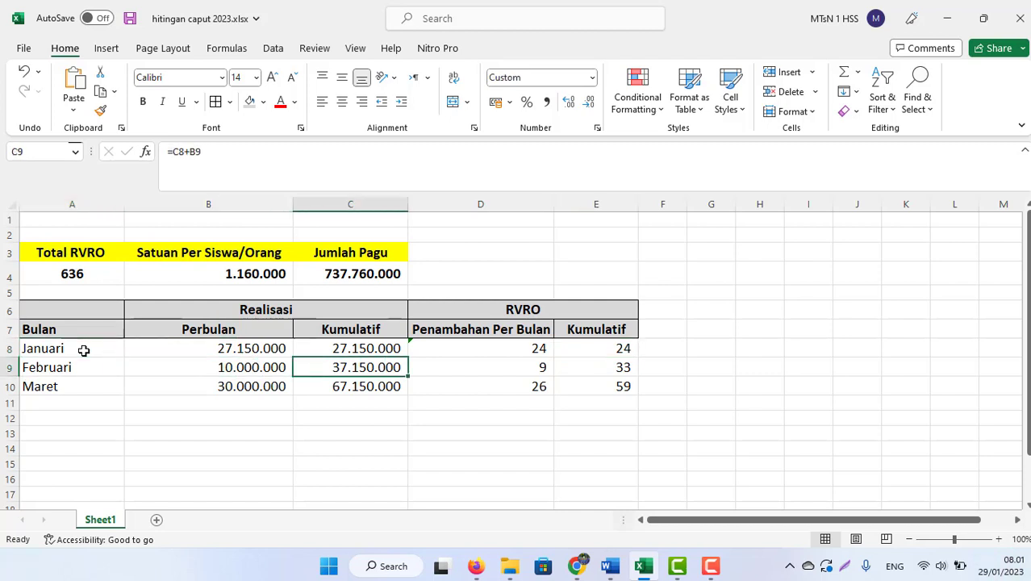
pyautogui.press('Left')
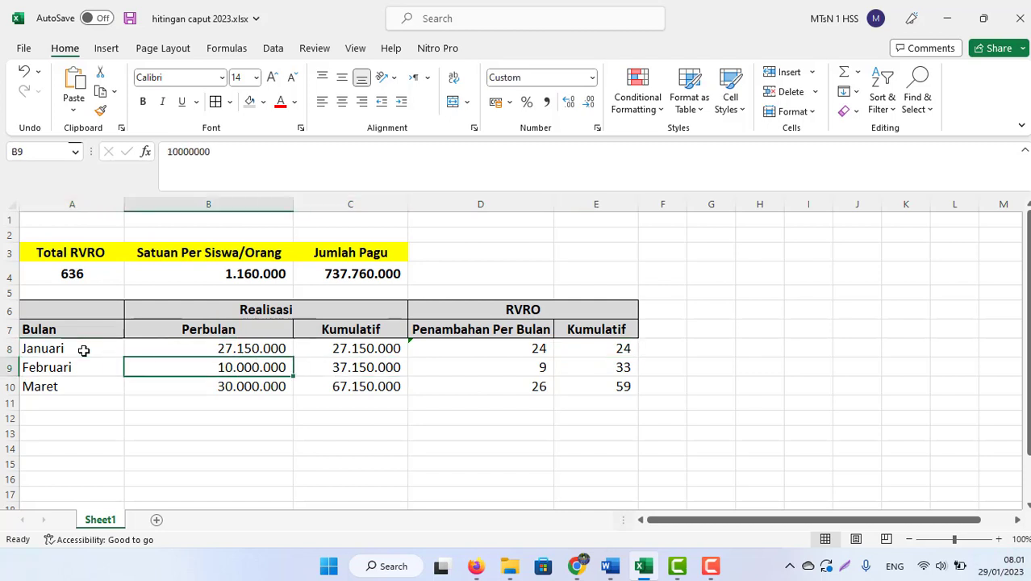
pyautogui.press('Left')
pyautogui.press('Right')
pyautogui.press('Right')
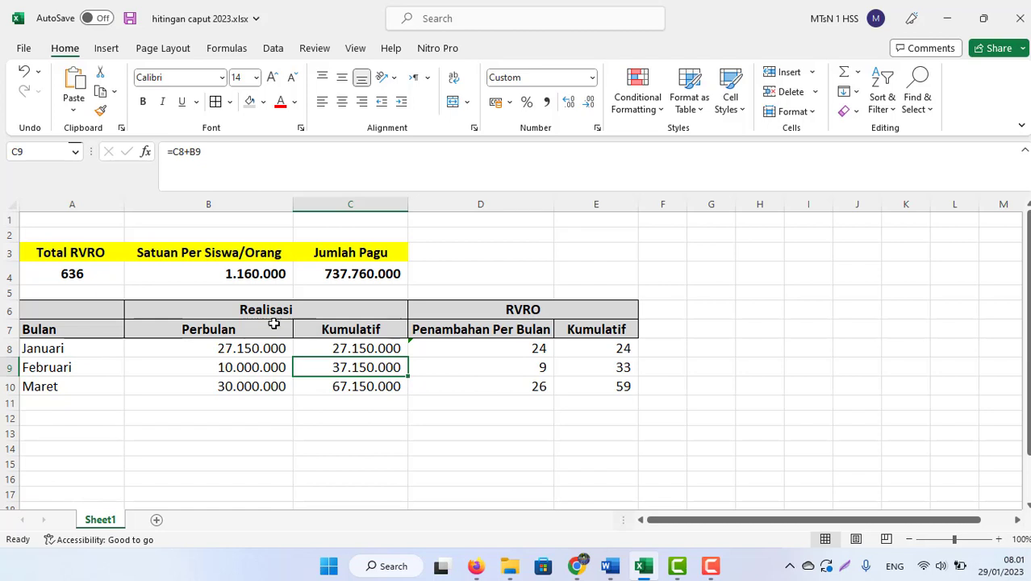
pyautogui.doubleClick(357, 367)
pyautogui.press('Escape')
pyautogui.click(231, 364)
pyautogui.click(340, 349)
pyautogui.click(349, 367)
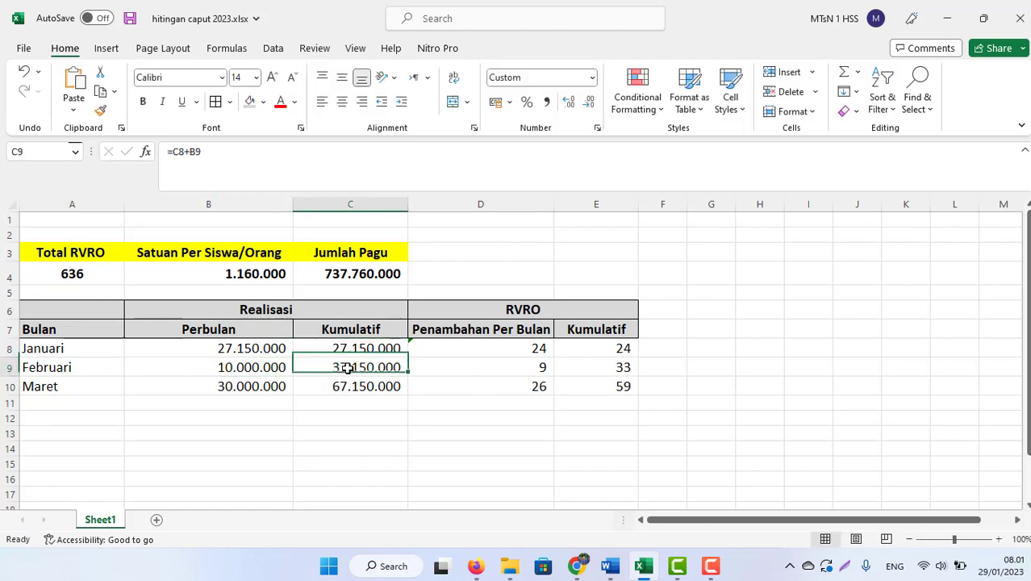
# Step: Examine the Februari Penambahan Per Bulan formula in D9 and the cumulative RVRO formula in E9
pyautogui.doubleClick(517, 367)
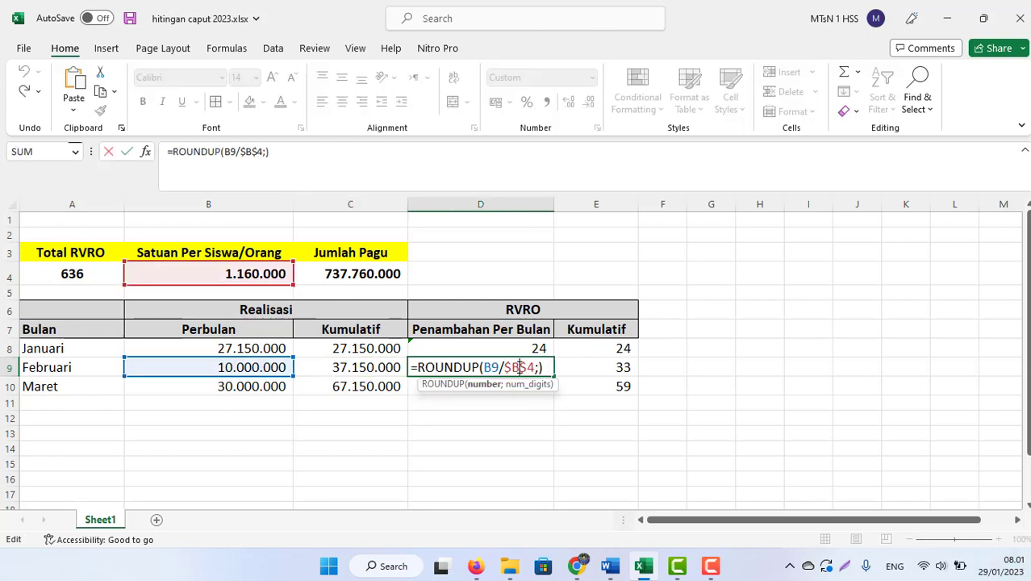
pyautogui.press('Escape')
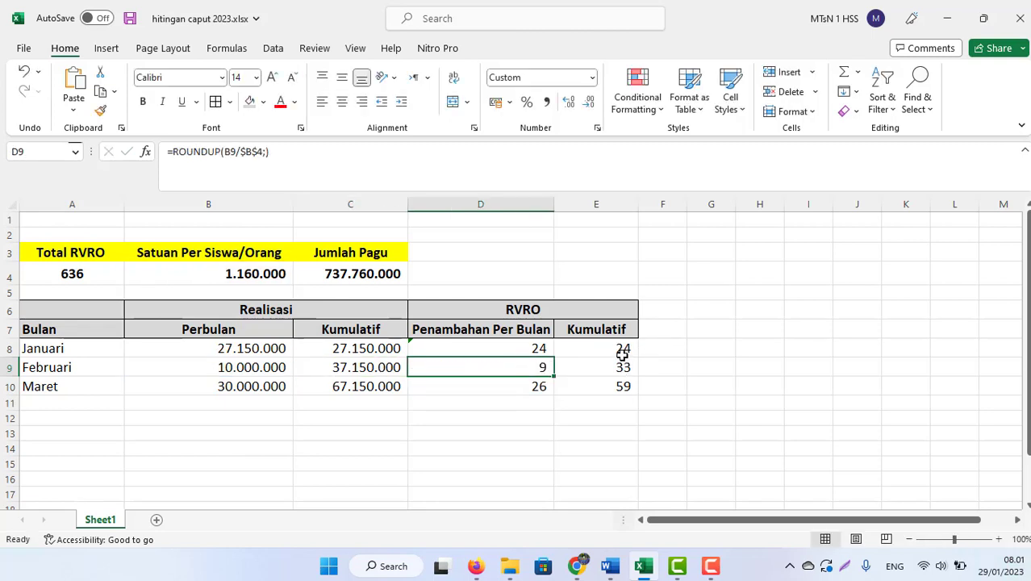
pyautogui.click(629, 364)
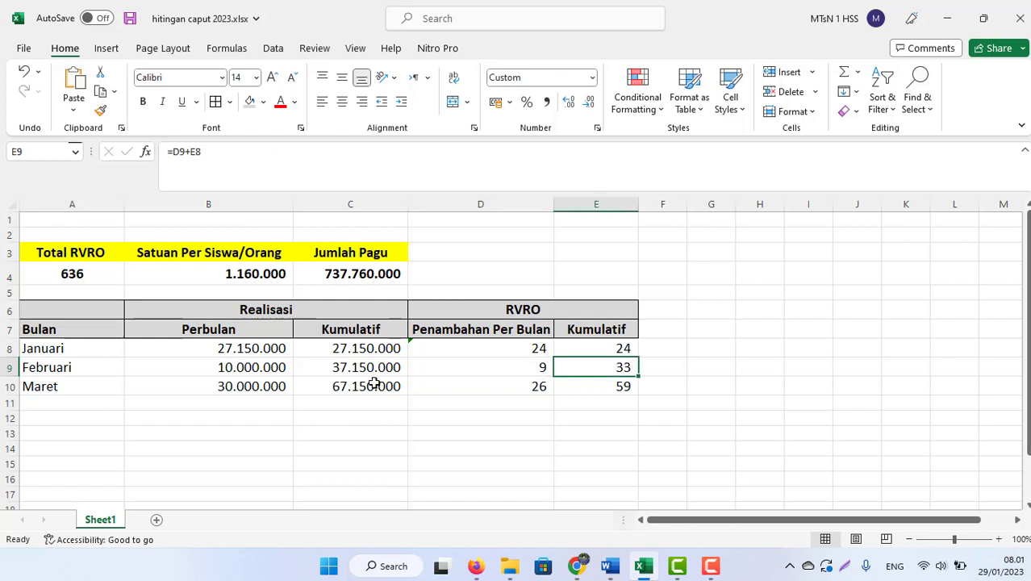
# Step: Examine the Maret row's monthly realization in B10, cumulative formula in C10 and Penambahan Per Bulan formula in D10
pyautogui.click(251, 386)
pyautogui.press('Right')
pyautogui.press('Right')
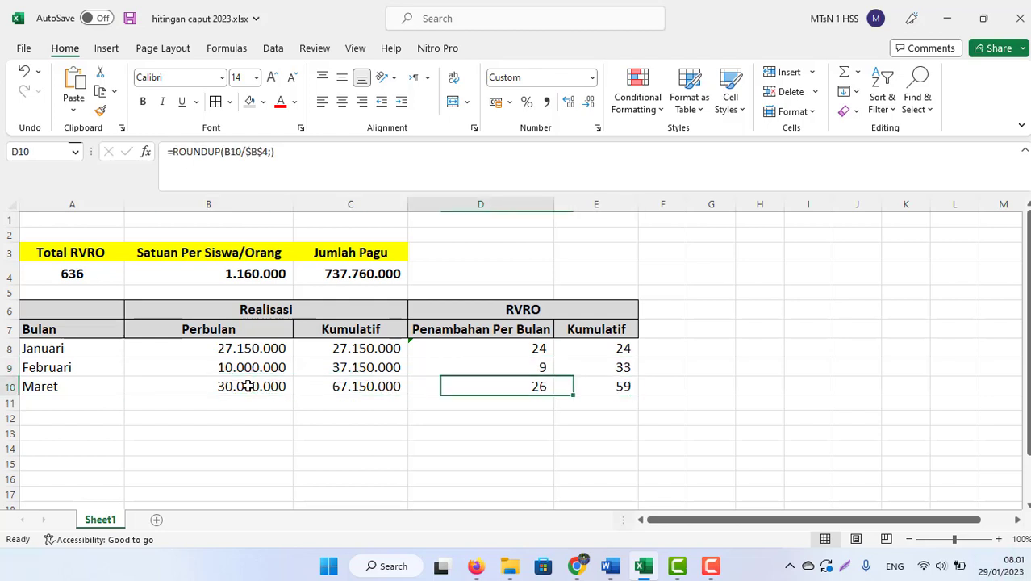
pyautogui.press('Left')
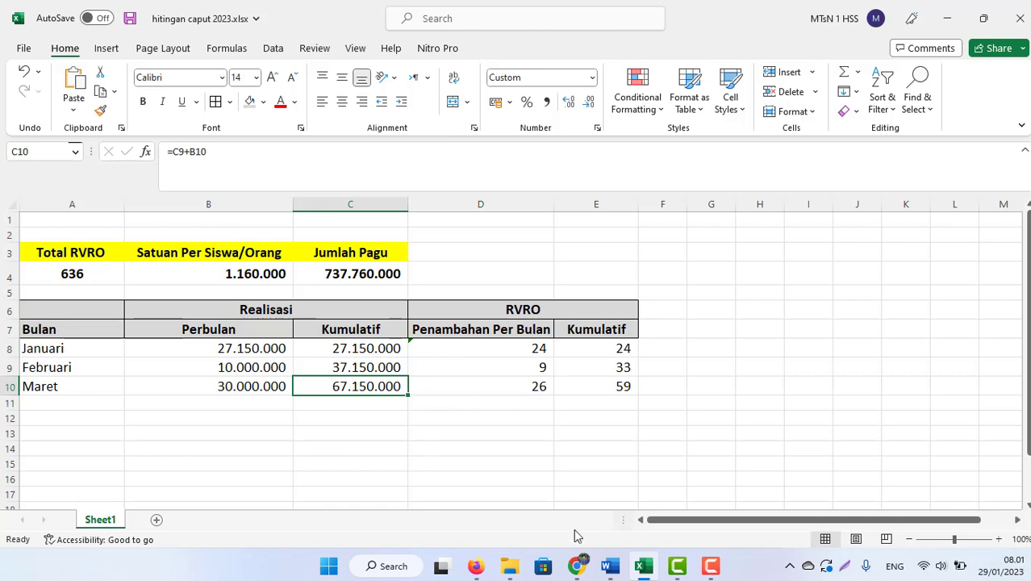
# Step: In SAKTI, set Penambahan Realisasi Volume RO to 24, taken from the Januari Penambahan Per Bulan in Excel cell D8
pyautogui.click(576, 566)
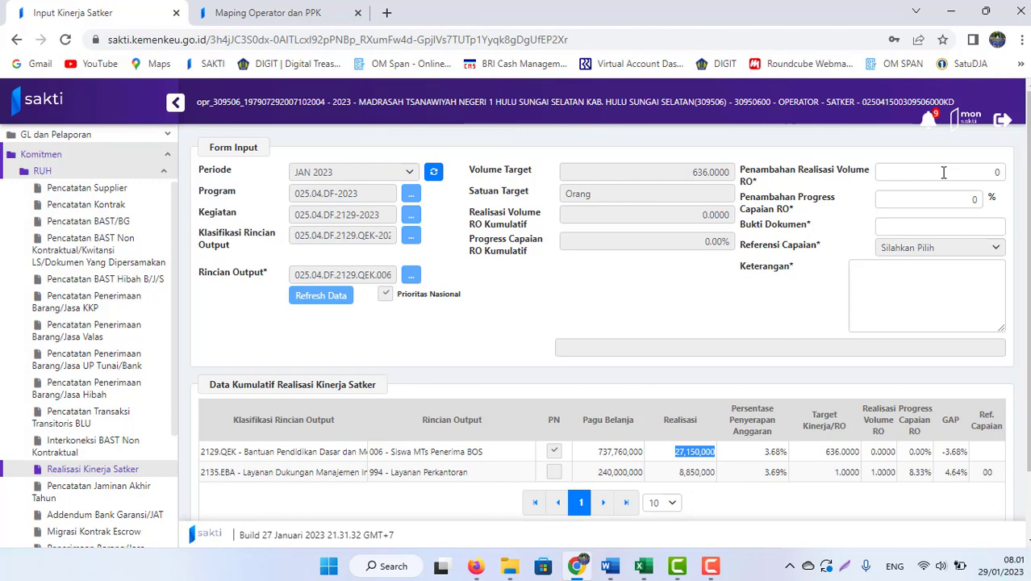
pyautogui.hotkey('alt', 'Tab')
pyautogui.click(534, 346)
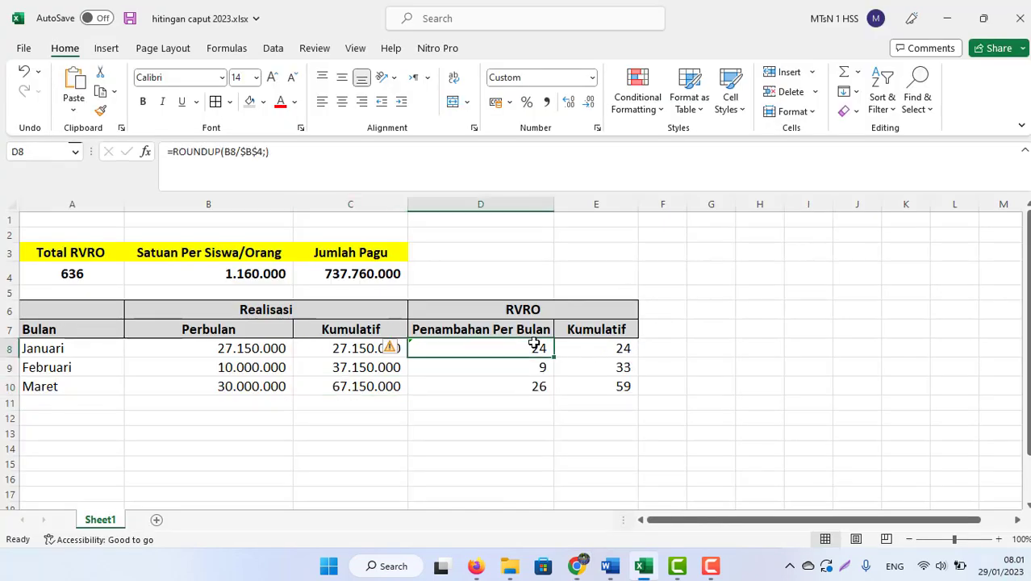
pyautogui.hotkey('alt', 'Tab')
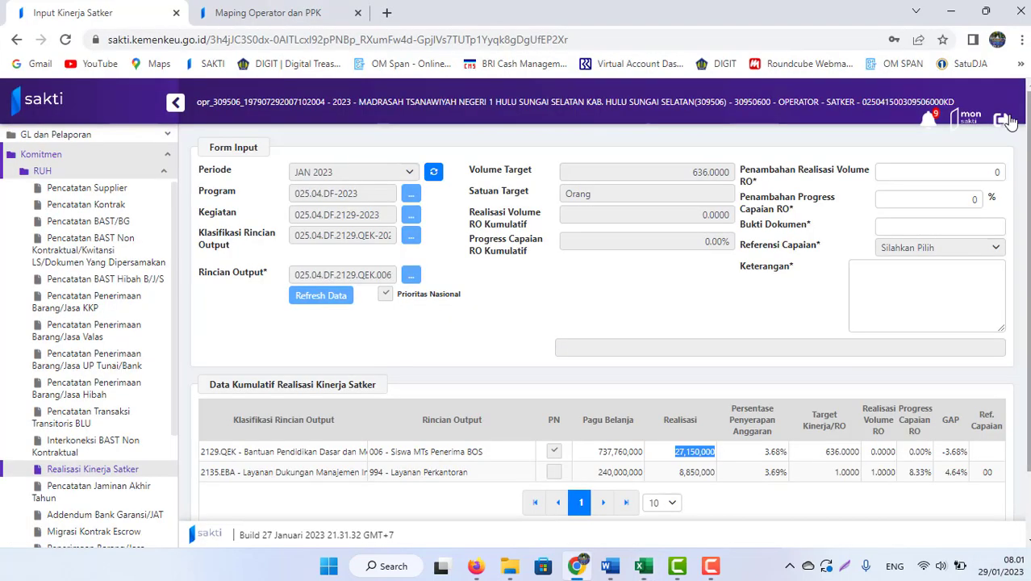
pyautogui.click(993, 169)
pyautogui.write('2')
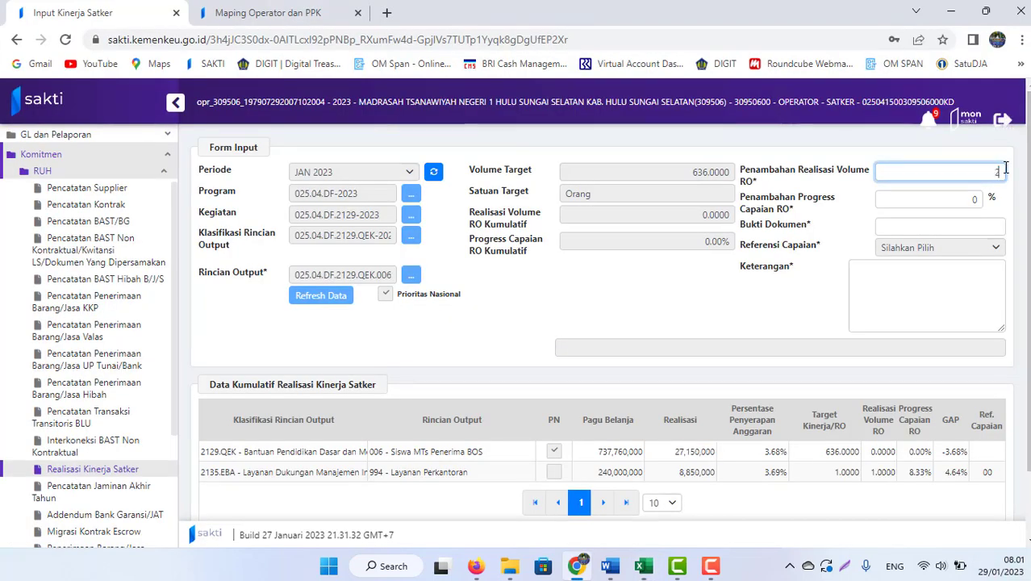
pyautogui.write('4')
# Step: Set Penambahan Progress Capaian RO to 8.33% following the Word guide's note, and enter SPM/SP2D GUP as Bukti Dokumen
pyautogui.click(936, 200)
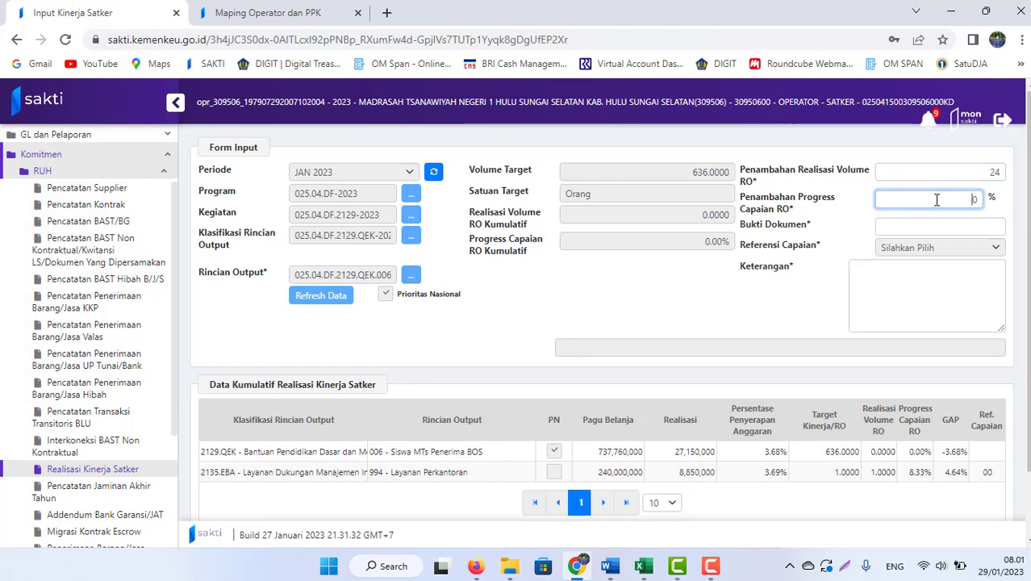
pyautogui.hotkey('alt', 'Tab')
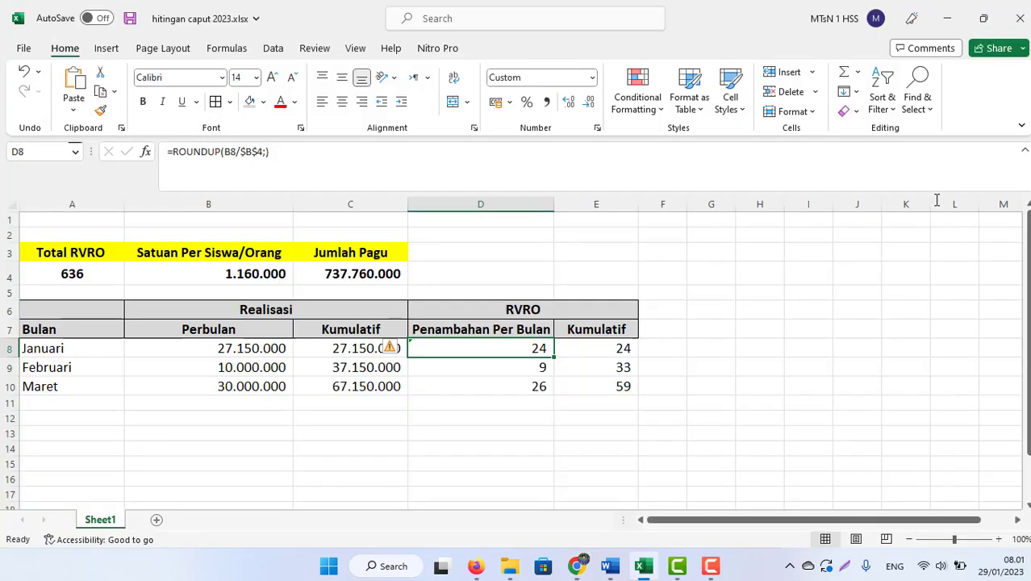
pyautogui.hotkey('alt', 'Tab')
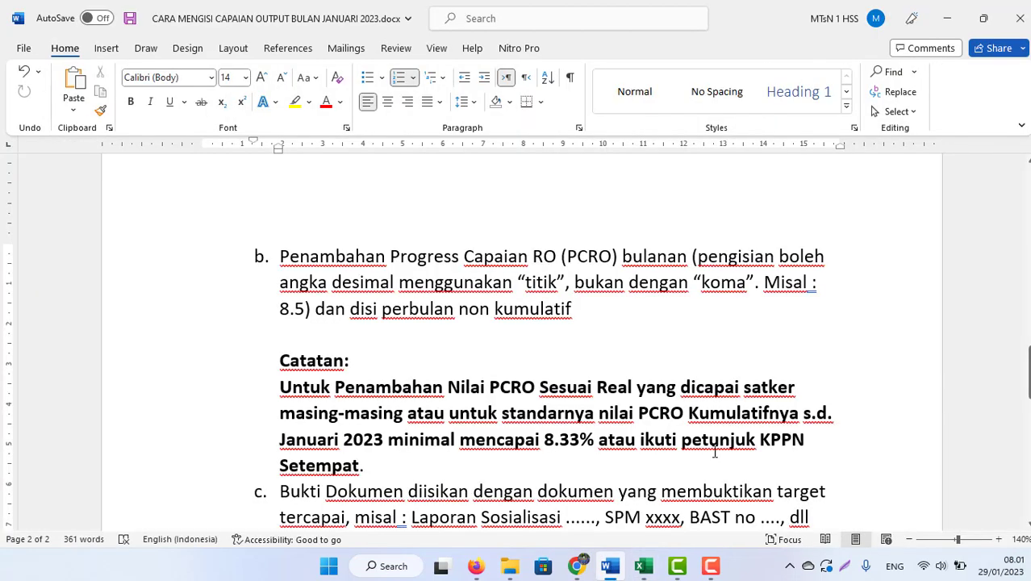
pyautogui.click(579, 439)
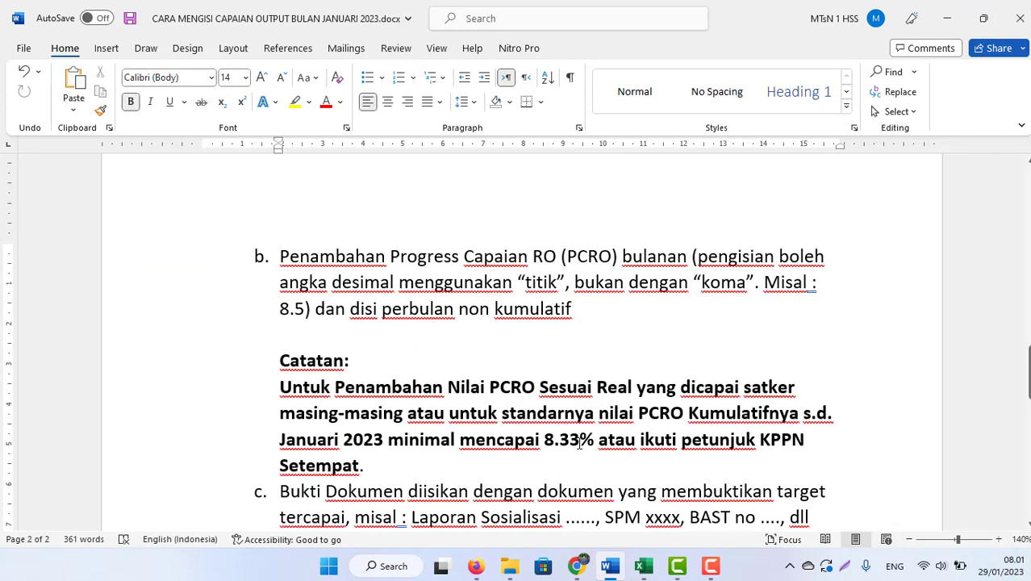
pyautogui.hotkey('alt', 'Tab')
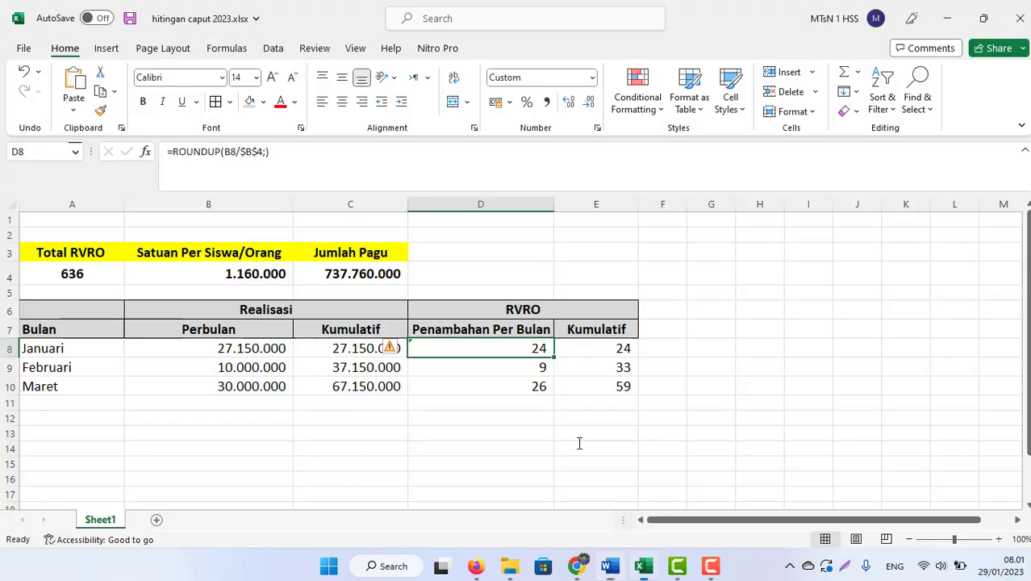
pyautogui.click(577, 566)
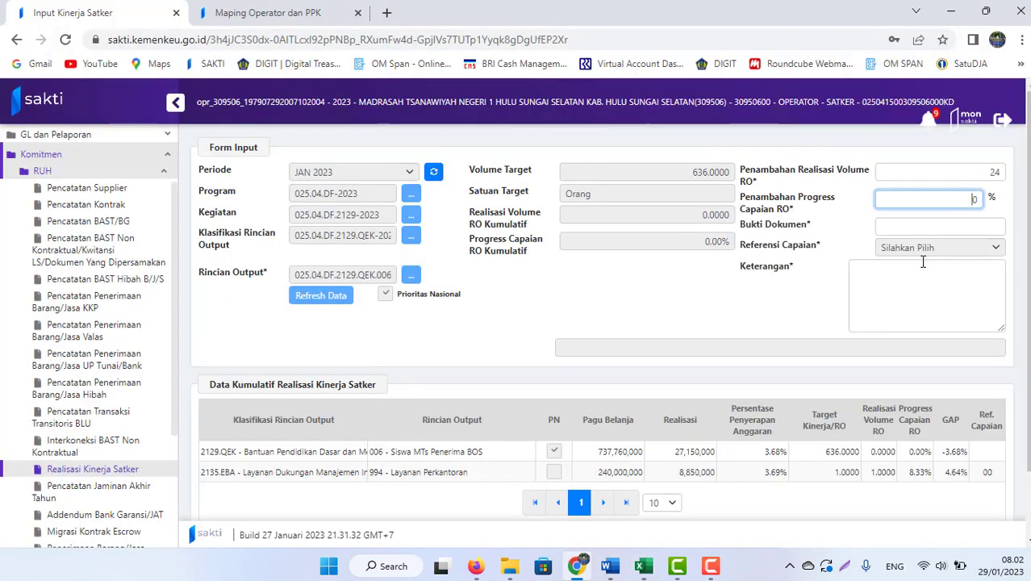
pyautogui.press('BackSpace')
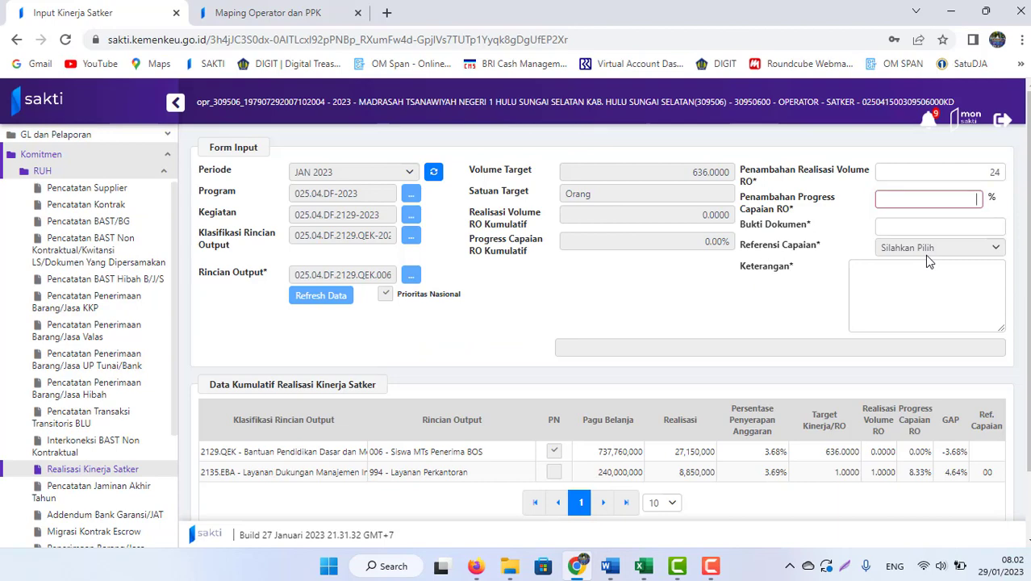
pyautogui.write('8.33')
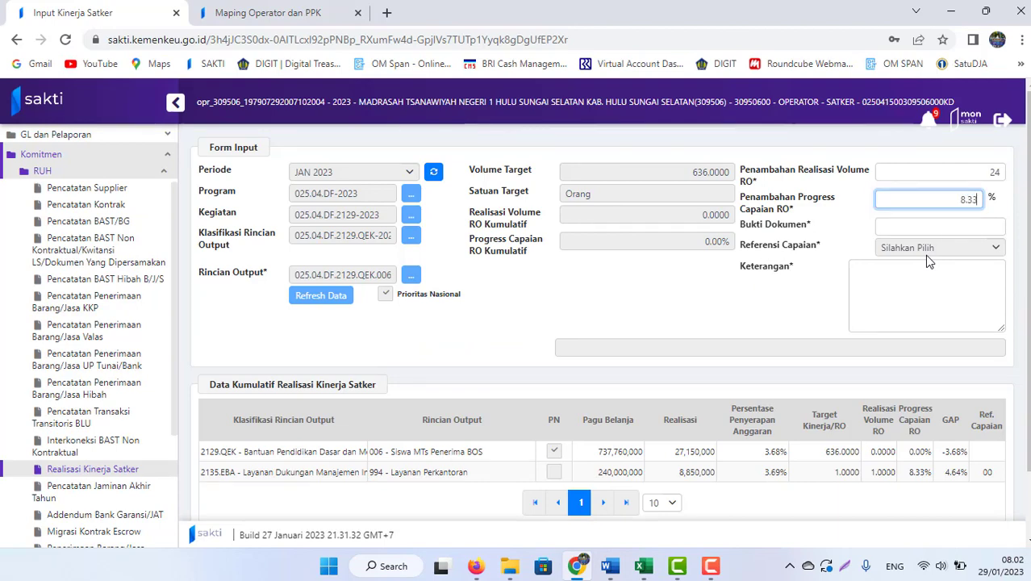
pyautogui.click(908, 223)
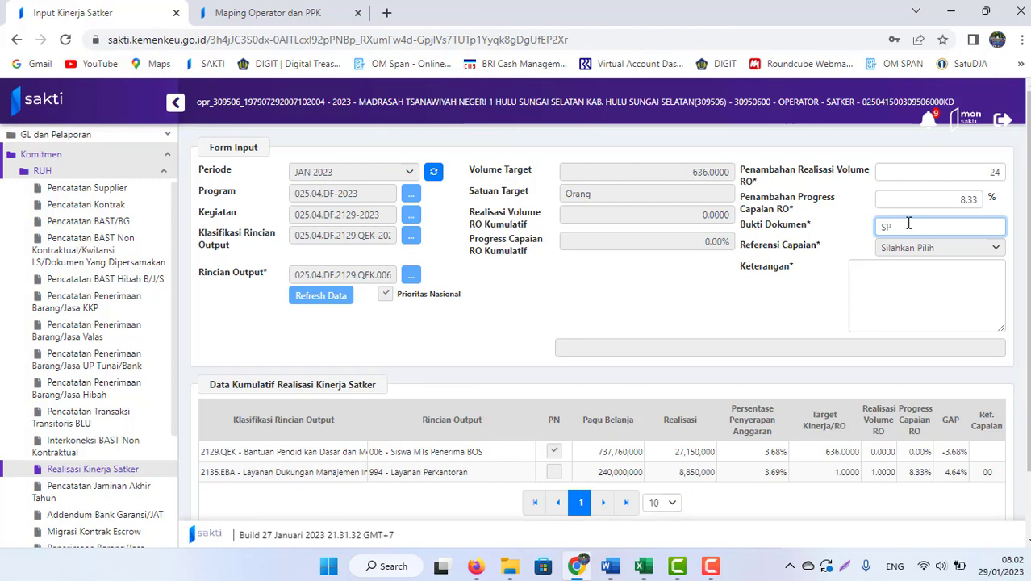
pyautogui.write('SPM Gu')
# Step: Copy the Word guide's example "s.d. Januari 2023 PCRO kumulatif 8.33% dengan RVRO Kumulatif 24 siswa" into the Keterangan field in SAKTI
pyautogui.click(903, 305)
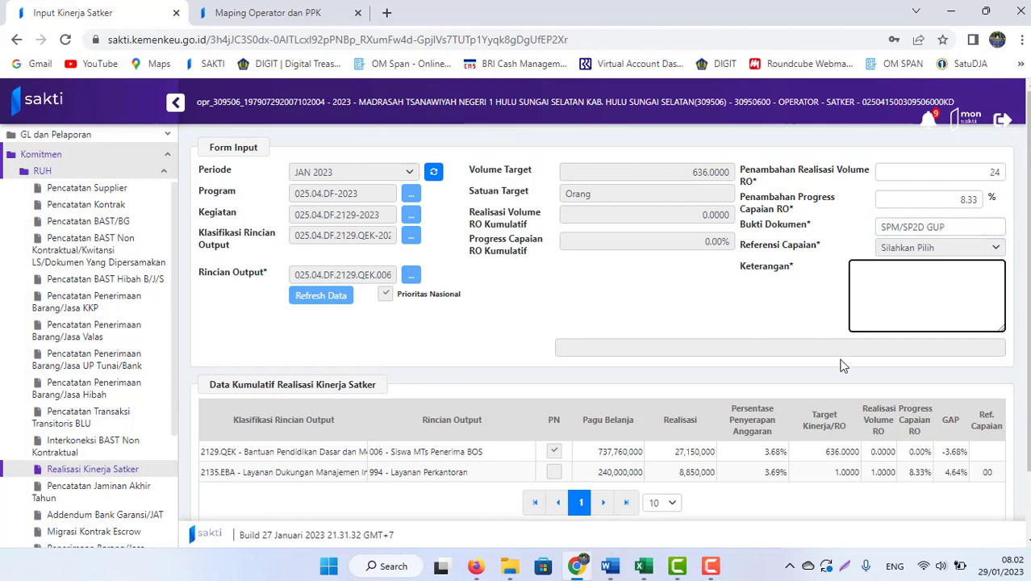
pyautogui.click(610, 565)
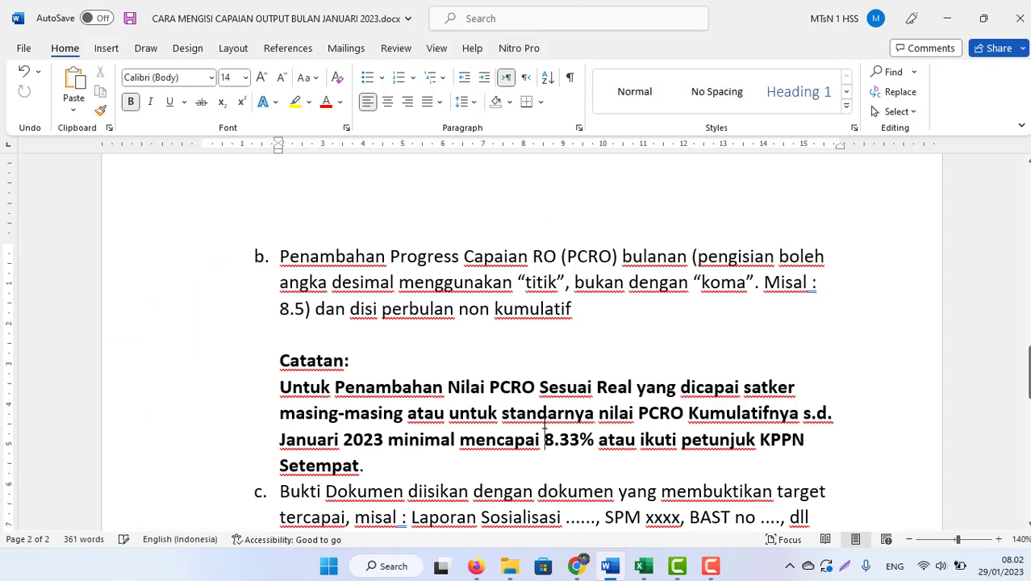
pyautogui.scroll(-4, 545, 423)
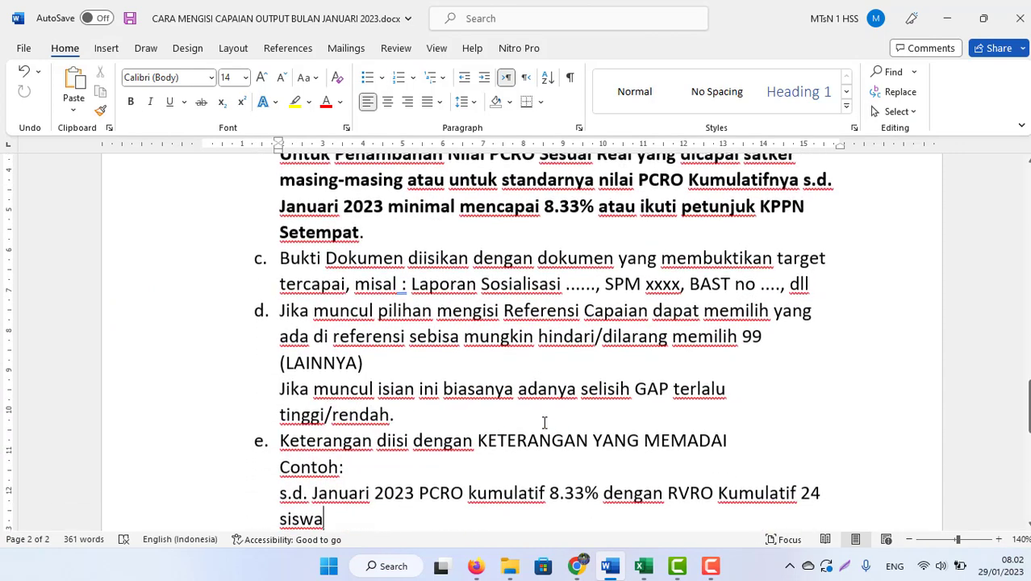
pyautogui.scroll(-1, 484, 426)
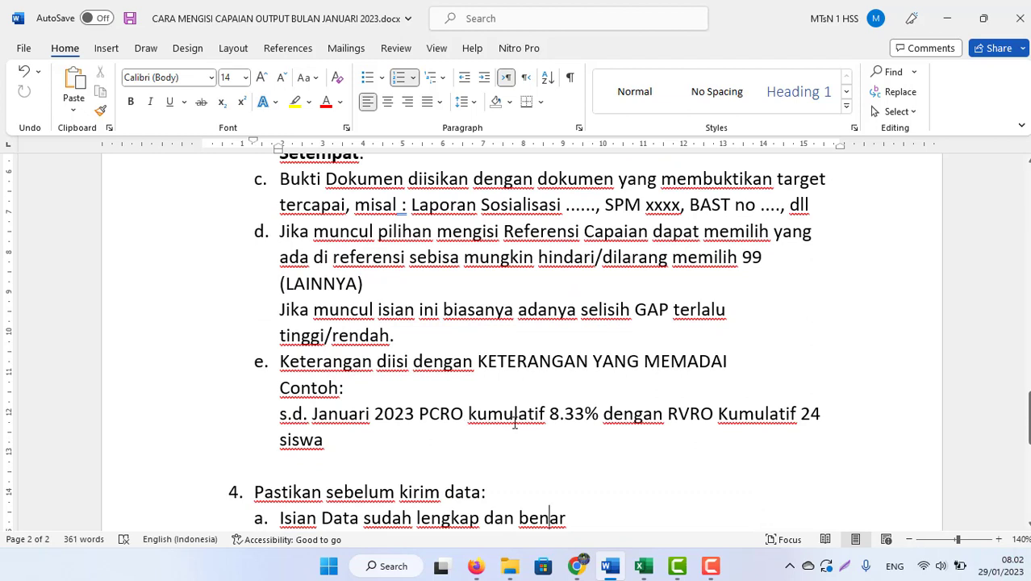
pyautogui.moveTo(601, 416); pyautogui.dragTo(559, 415)
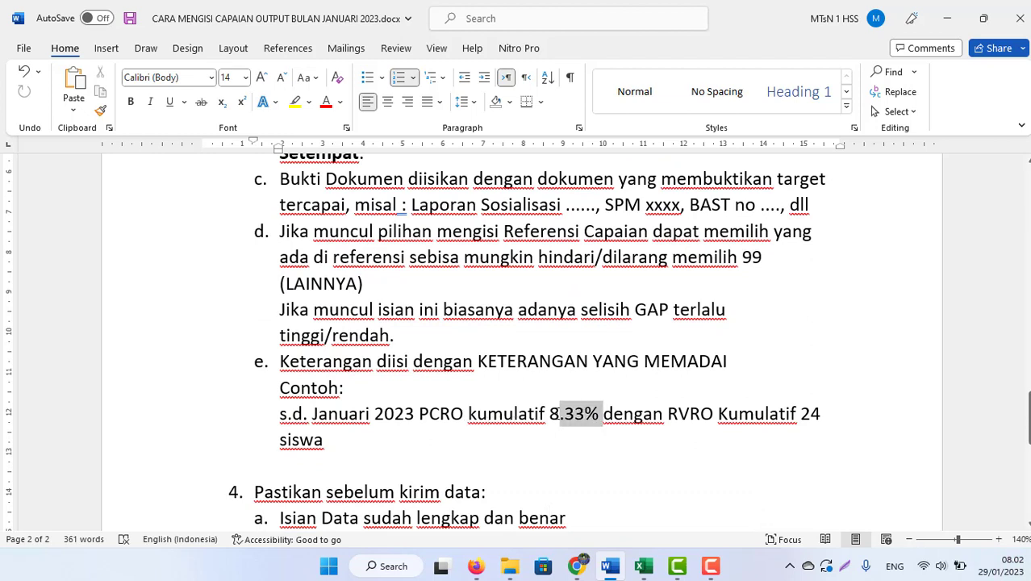
pyautogui.click(637, 414)
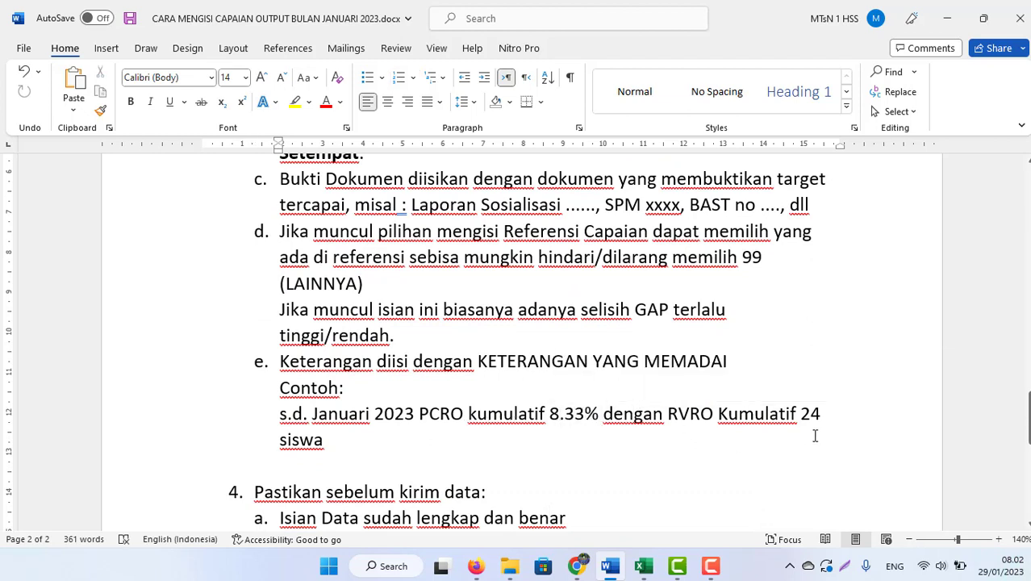
pyautogui.moveTo(334, 450); pyautogui.dragTo(263, 423)
pyautogui.hotkey('ctrl', 'c')
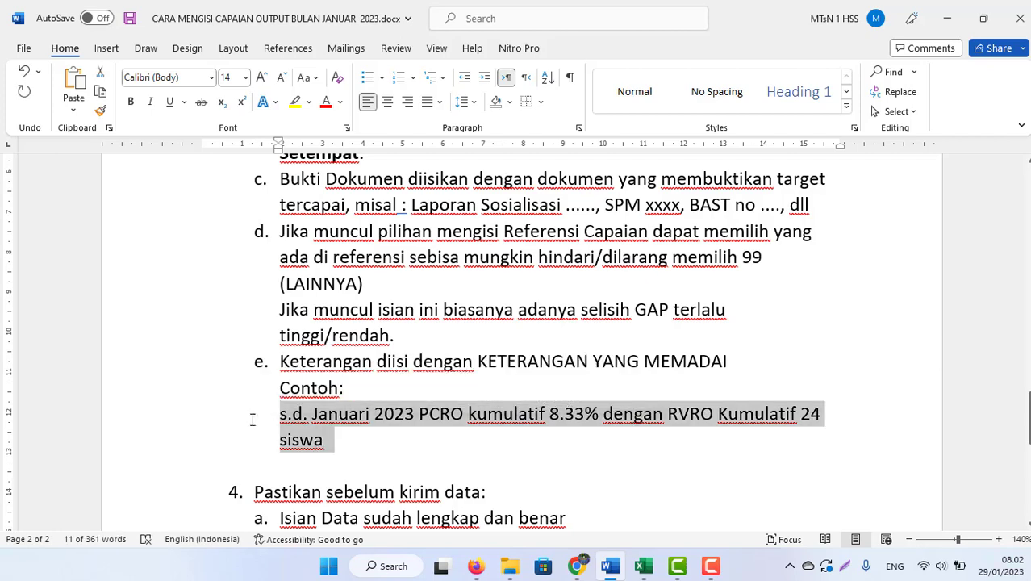
pyautogui.hotkey('alt', 'Tab')
pyautogui.hotkey('ctrl', 'v')
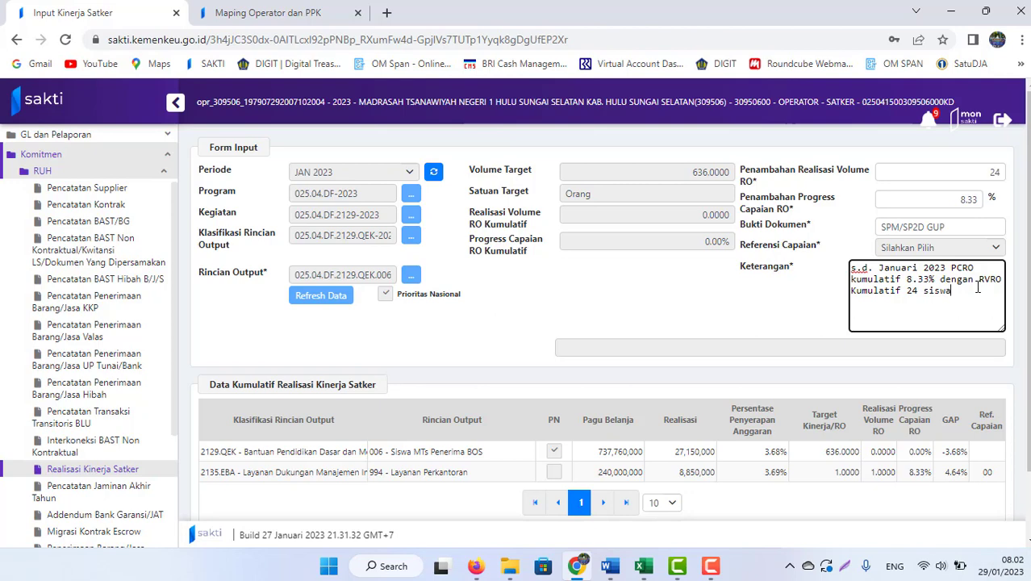
pyautogui.hotkey('ctrl', 'a')
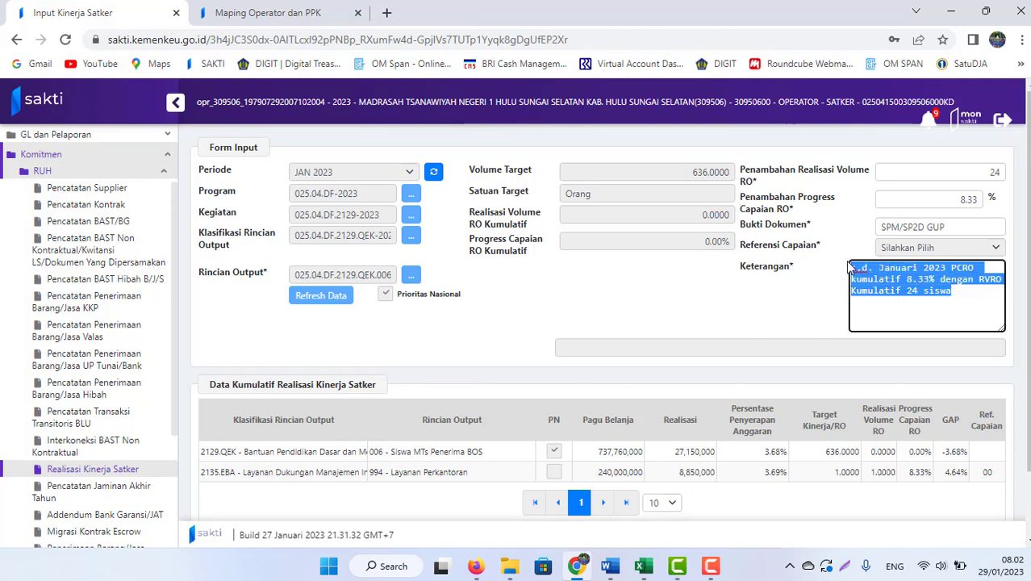
pyautogui.click(921, 313)
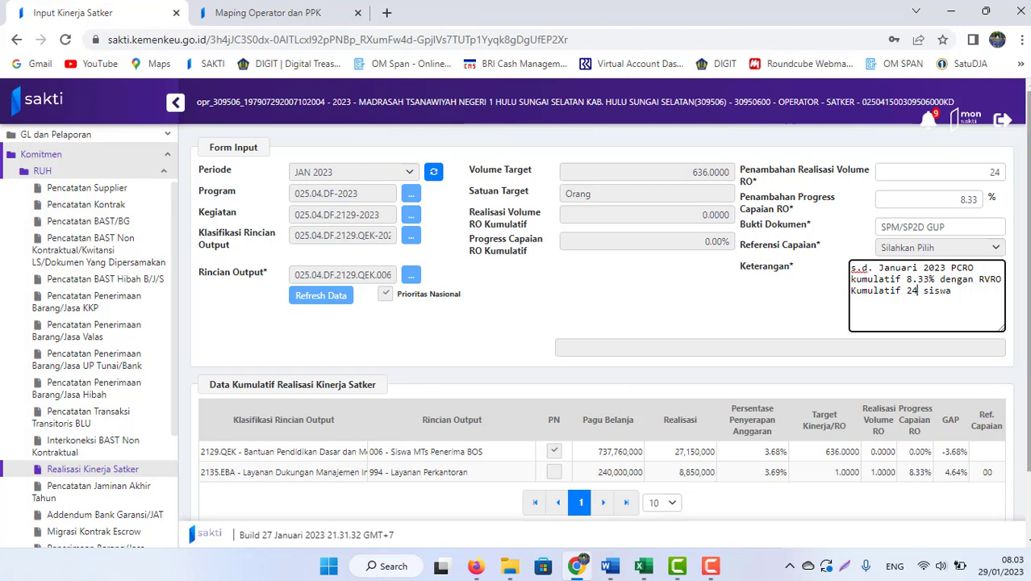
# Step: In the Word guide, examine section 4 on what to verify before sending the data
pyautogui.scroll(-1, 915, 287)
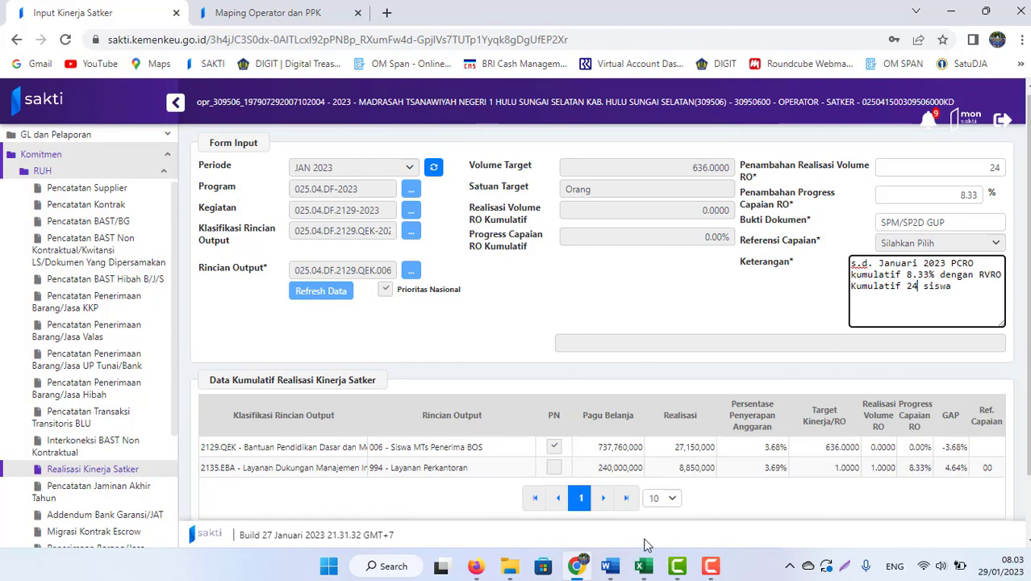
pyautogui.click(612, 569)
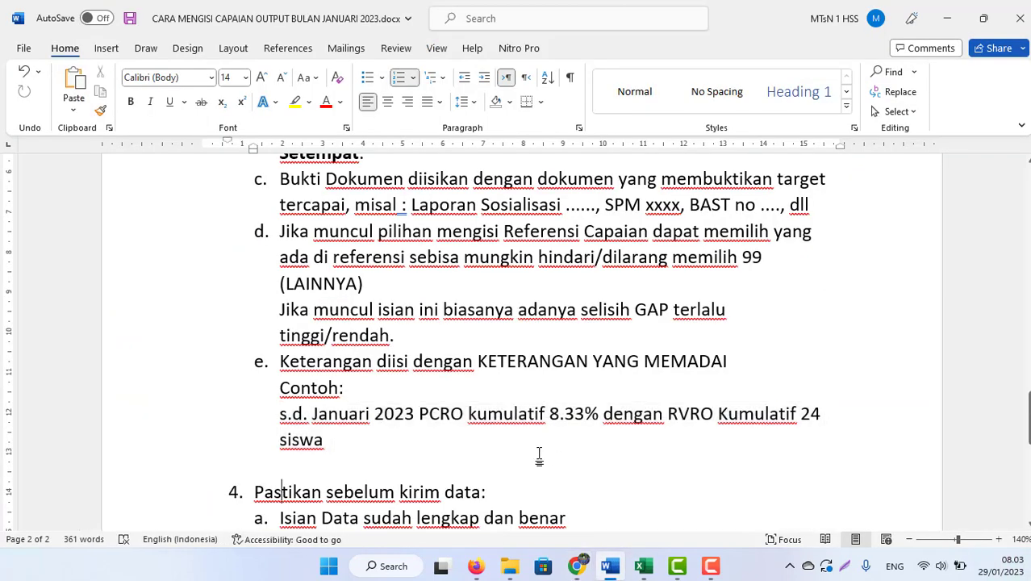
pyautogui.press('Down')
pyautogui.press('Down')
pyautogui.press('Down')
pyautogui.press('Down')
pyautogui.press('Down')
pyautogui.press('Down')
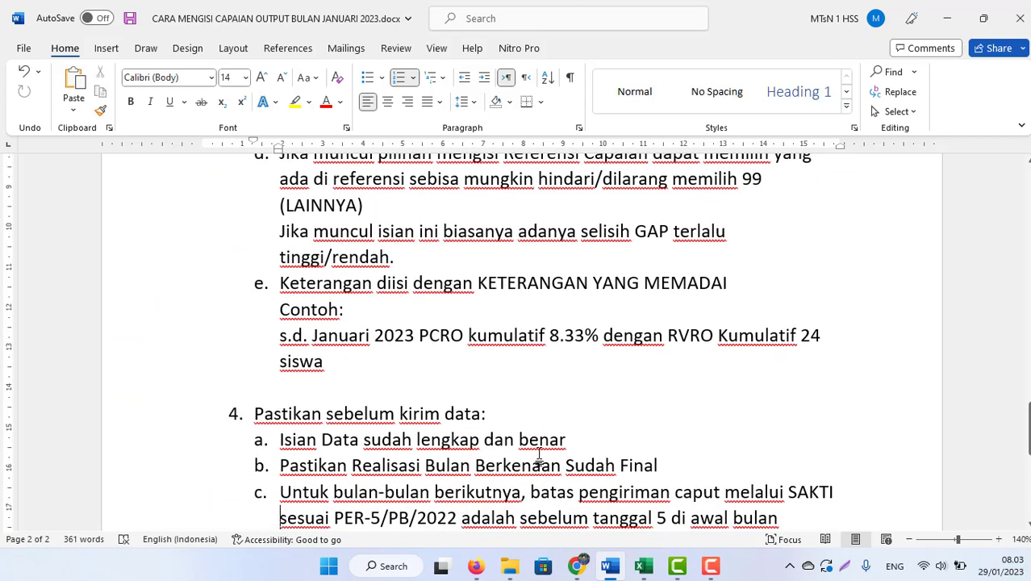
# Step: Review the guide's item d on Referensi Capaian, including the advice about option 99 (LAINNYA), and switch back to SAKTI
pyautogui.press('Up')
pyautogui.press('Up')
pyautogui.press('Up')
pyautogui.press('Up')
pyautogui.press('Up')
pyautogui.press('Up')
pyautogui.press('Up')
pyautogui.press('Up')
pyautogui.press('Up')
pyautogui.press('Up')
pyautogui.press('Up')
pyautogui.press('Up')
pyautogui.press('Up')
pyautogui.press('Up')
pyautogui.press('Up')
pyautogui.press('Up')
pyautogui.press('Up')
pyautogui.press('Up')
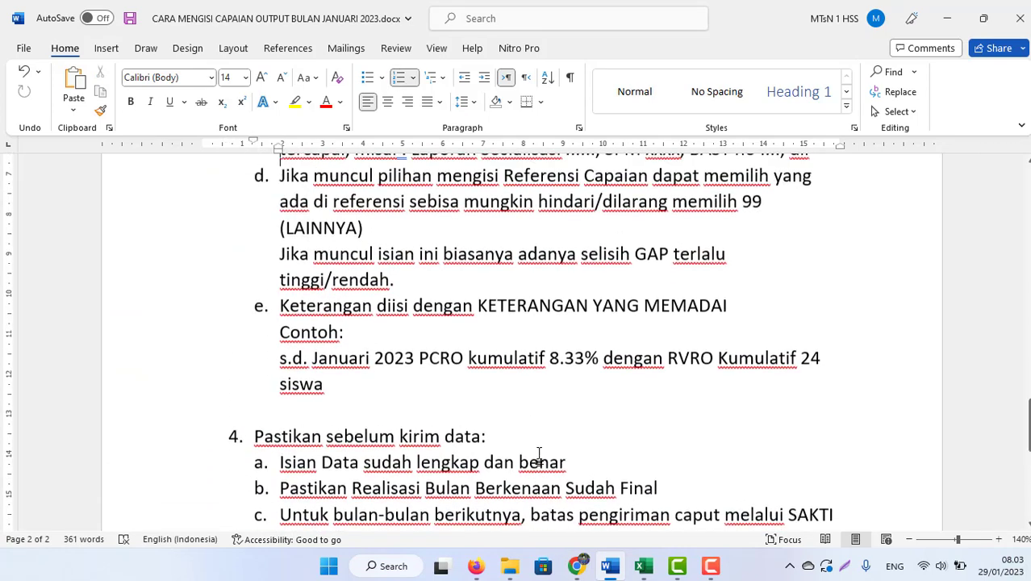
pyautogui.moveTo(756, 258); pyautogui.dragTo(541, 267)
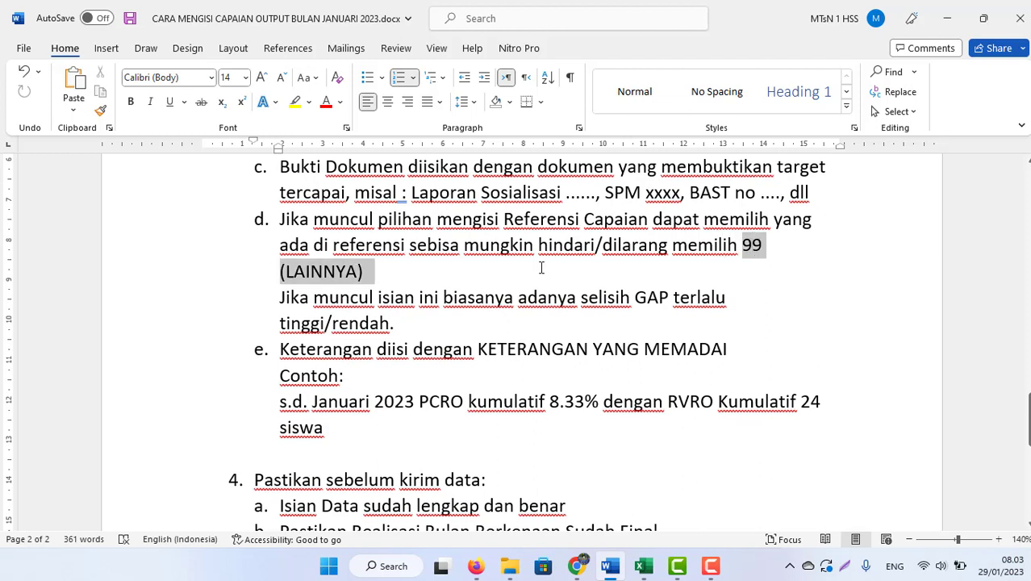
pyautogui.click(379, 279)
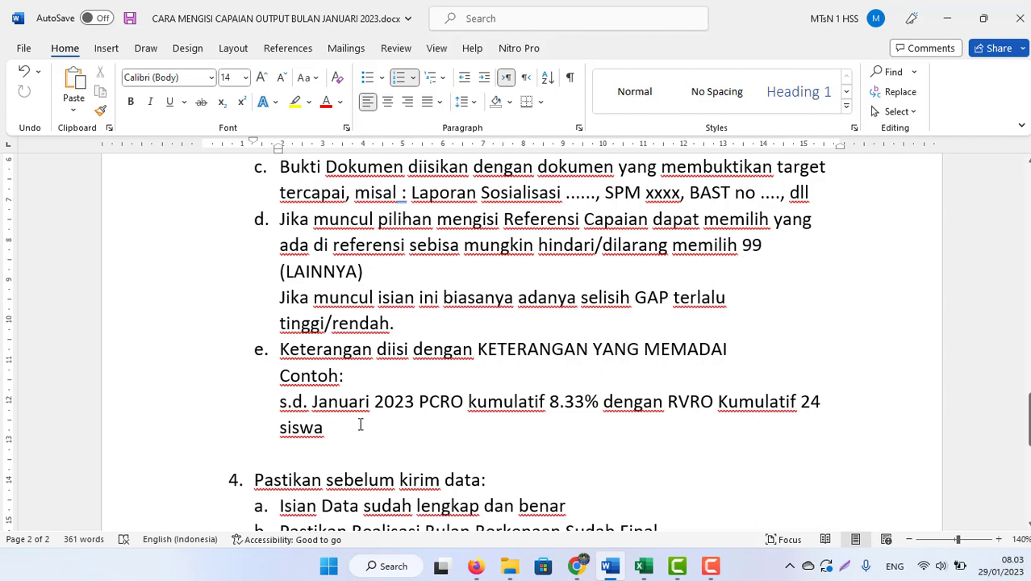
pyautogui.click(295, 439)
pyautogui.hotkey('alt', 'Tab')
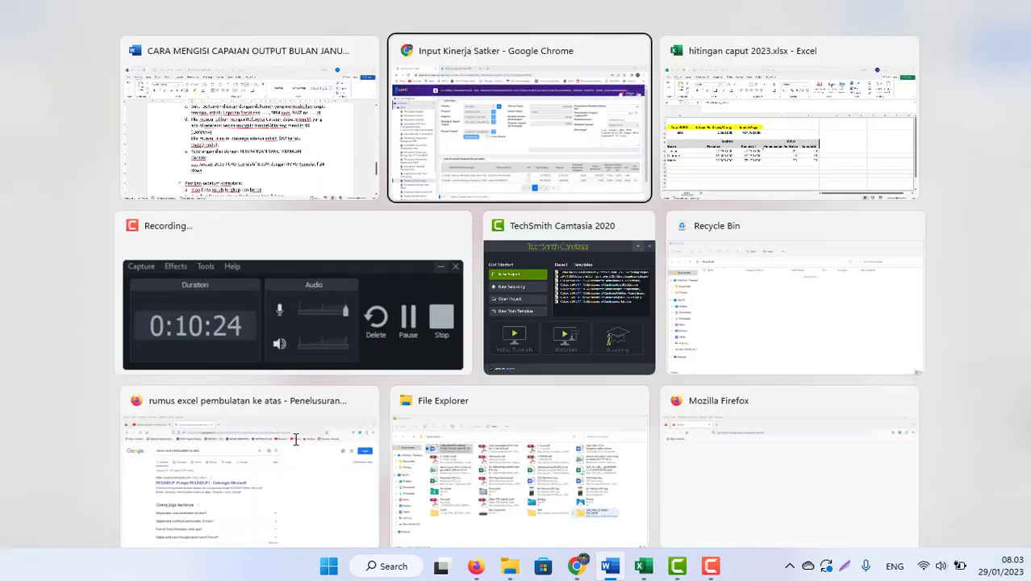
# Step: Save the manually entered January 2023 achievement for Siswa MTs Penerima BOS and acknowledge the result
pyautogui.scroll(-2, 789, 452)
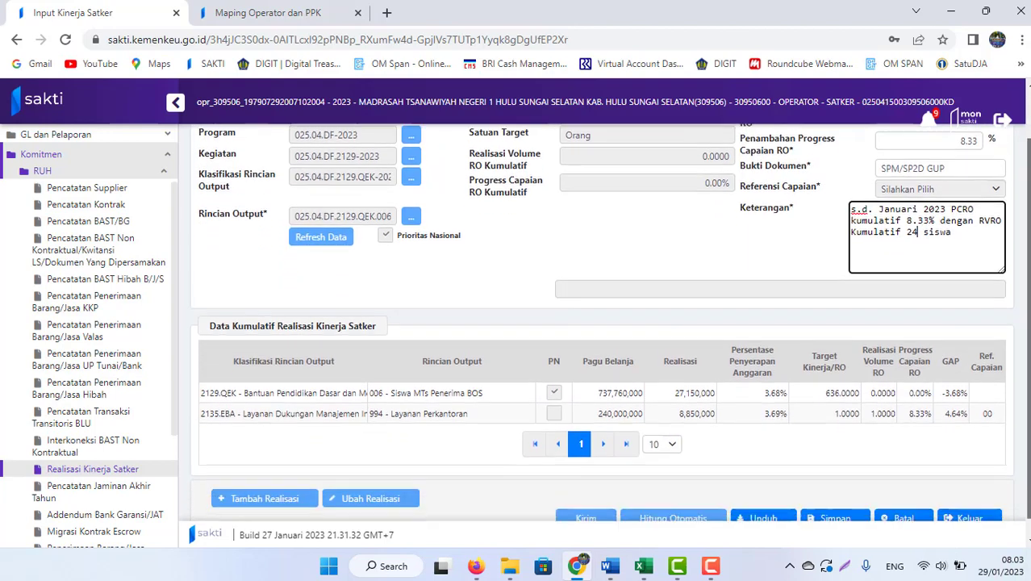
pyautogui.click(834, 498)
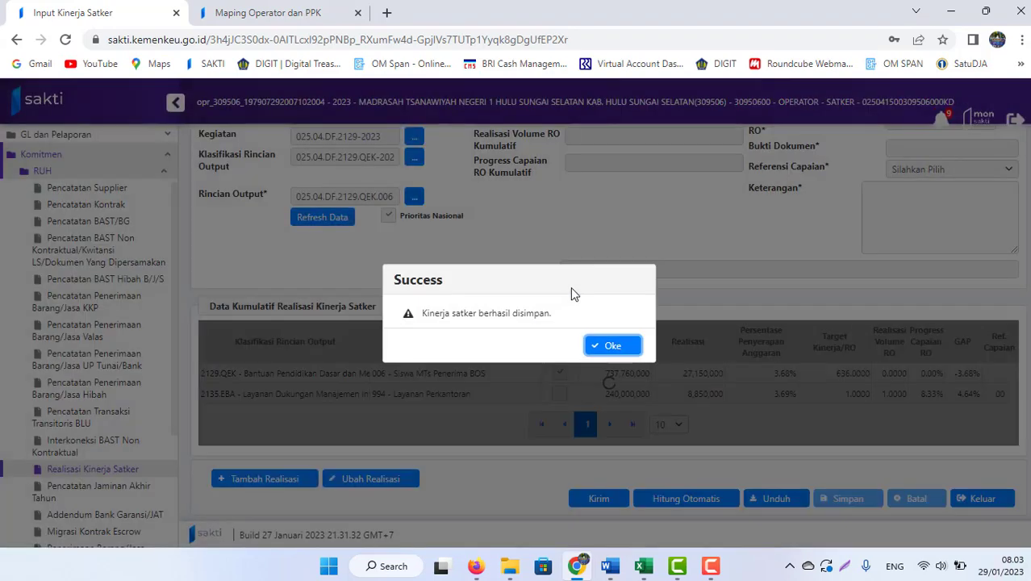
pyautogui.click(609, 354)
# Step: Open the saved Siswa MTs Penerima BOS record and check its cumulative Realisasi Volume RO and Progress Capaian RO
pyautogui.scroll(-1, 762, 403)
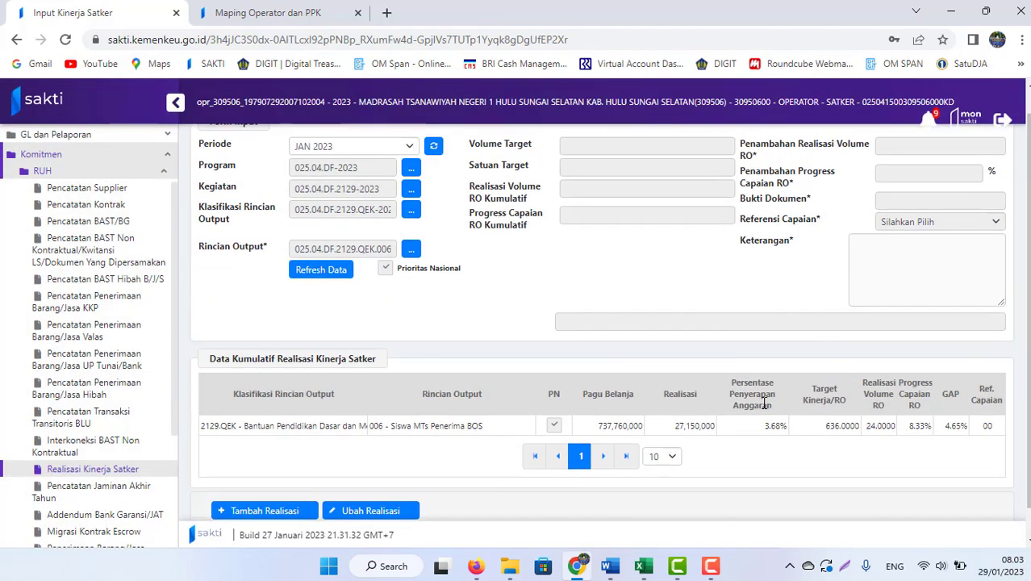
pyautogui.click(733, 425)
pyautogui.scroll(1, 994, 256)
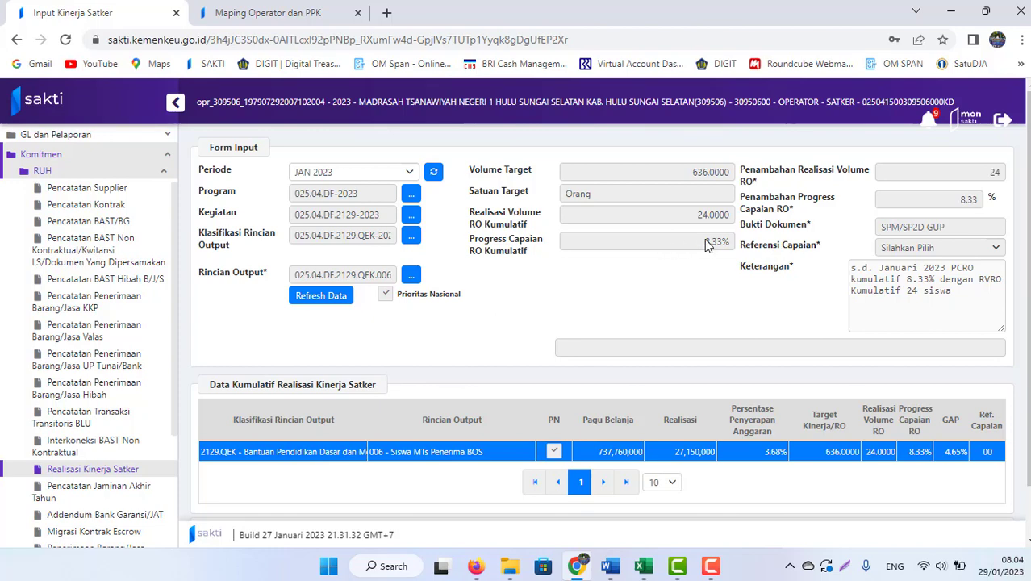
pyautogui.moveTo(706, 245); pyautogui.dragTo(728, 245)
pyautogui.click(695, 248)
pyautogui.moveTo(675, 216); pyautogui.dragTo(734, 218)
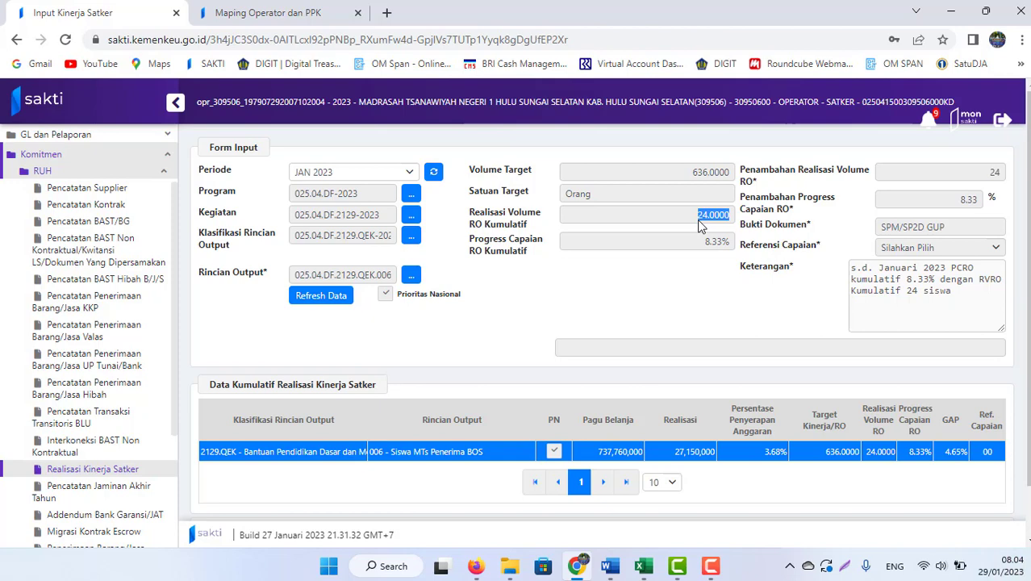
pyautogui.click(700, 226)
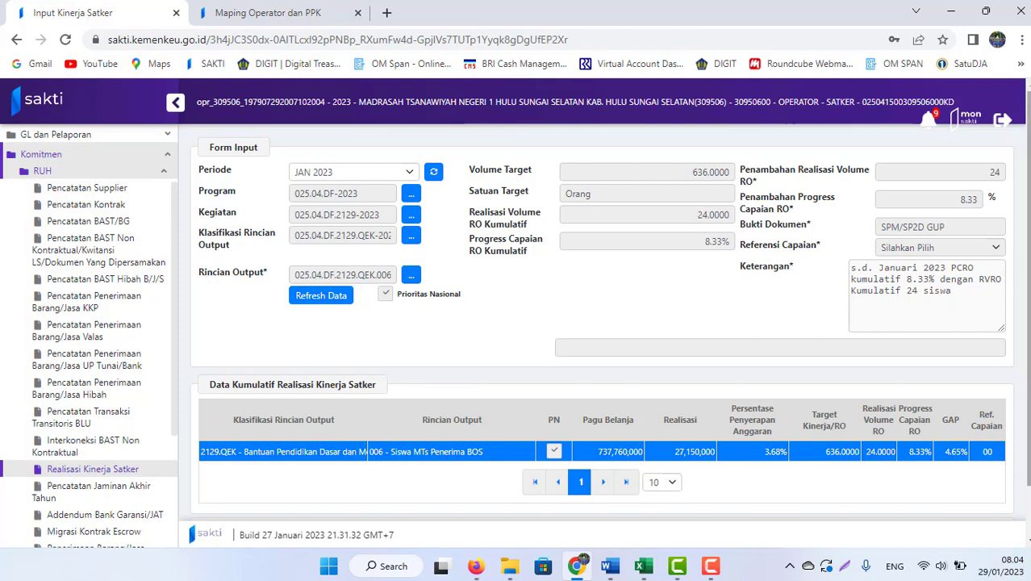
# Step: Refresh the cumulative achievement list for all outputs and try to send the January 2023 data
pyautogui.click(301, 300)
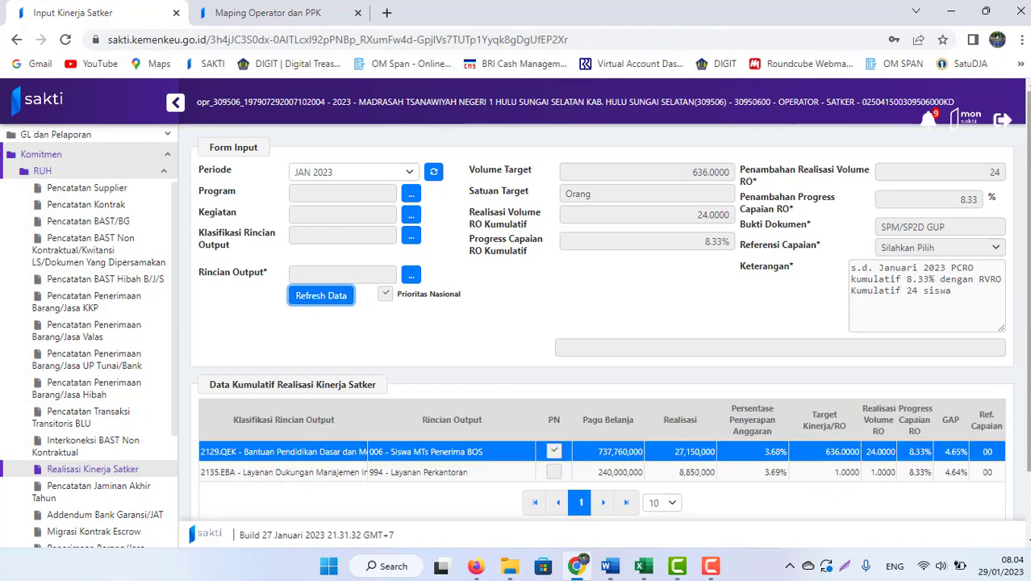
pyautogui.scroll(-1, 944, 306)
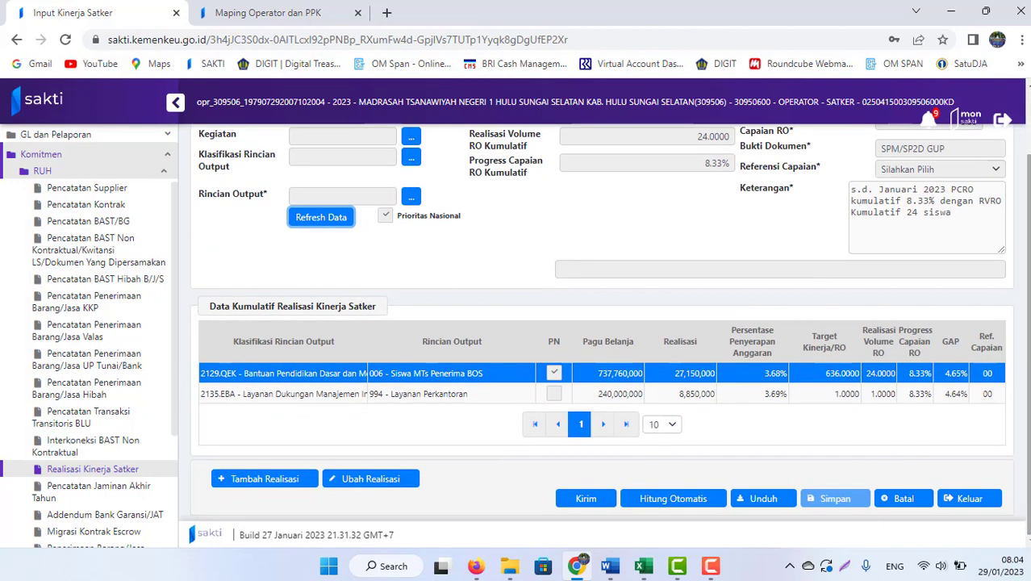
pyautogui.click(581, 500)
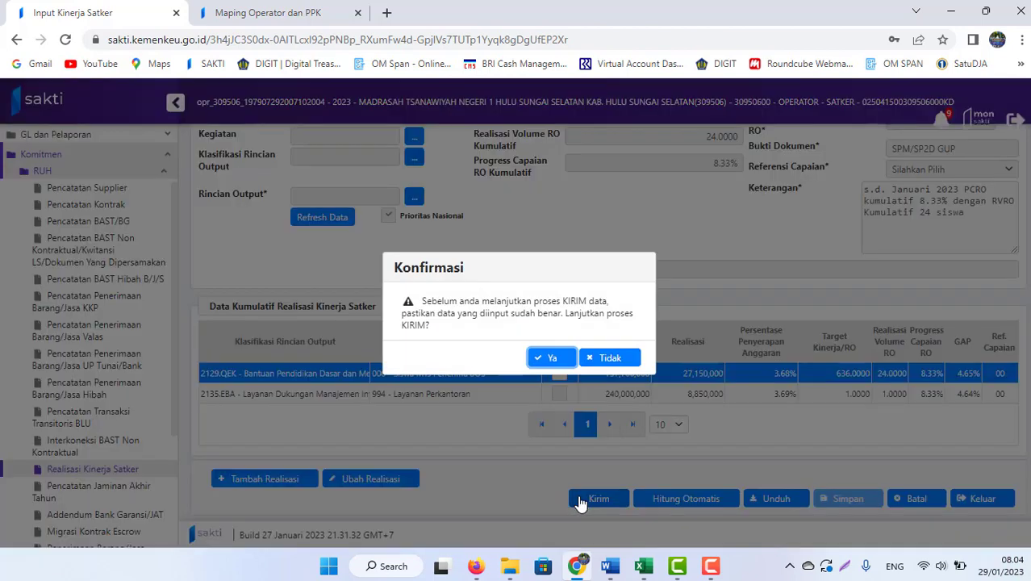
pyautogui.click(539, 362)
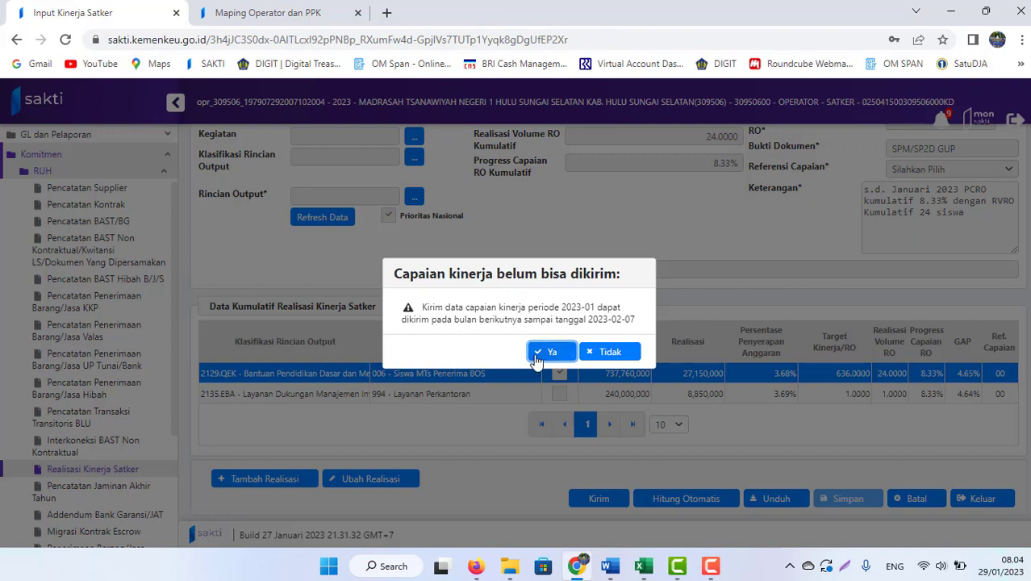
pyautogui.click(549, 355)
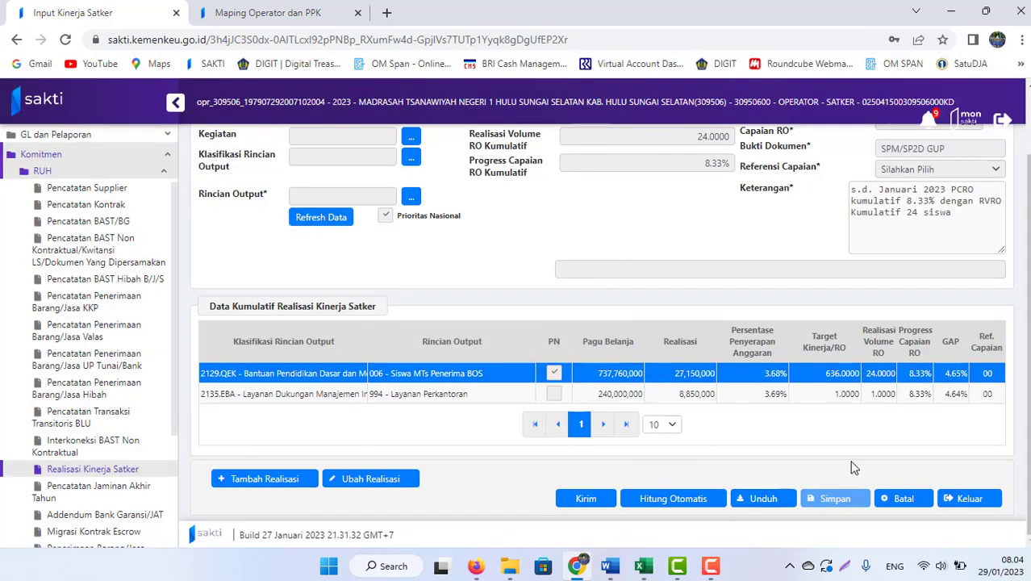
# Step: In the Word guide, review item 4c on the submission deadline and section 5 on viewing sent data in OM SPAN
pyautogui.click(599, 571)
pyautogui.scroll(-3, 467, 442)
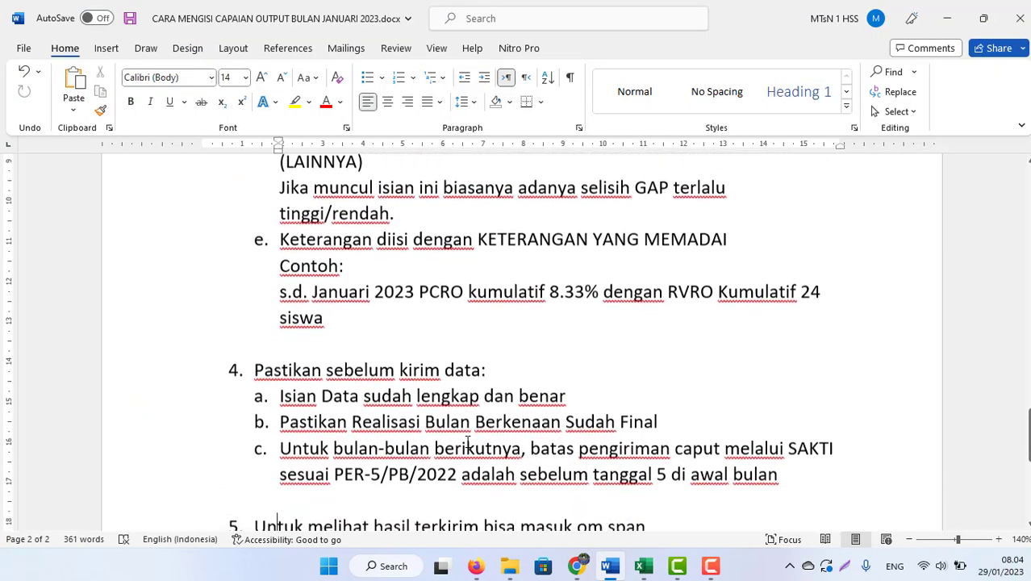
pyautogui.scroll(-2, 467, 442)
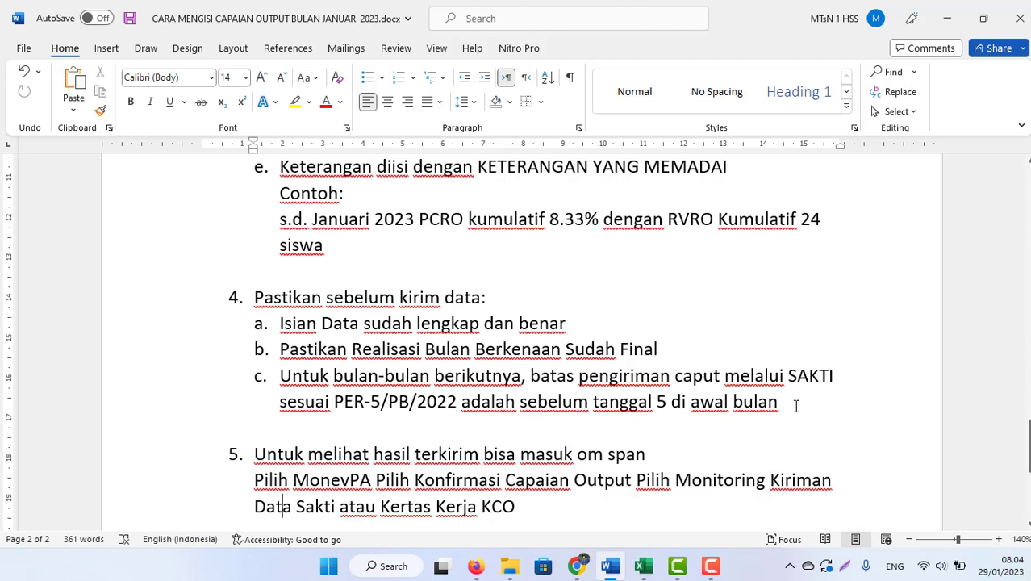
pyautogui.doubleClick(225, 380)
pyautogui.click(375, 426)
pyautogui.press('Down')
pyautogui.doubleClick(214, 459)
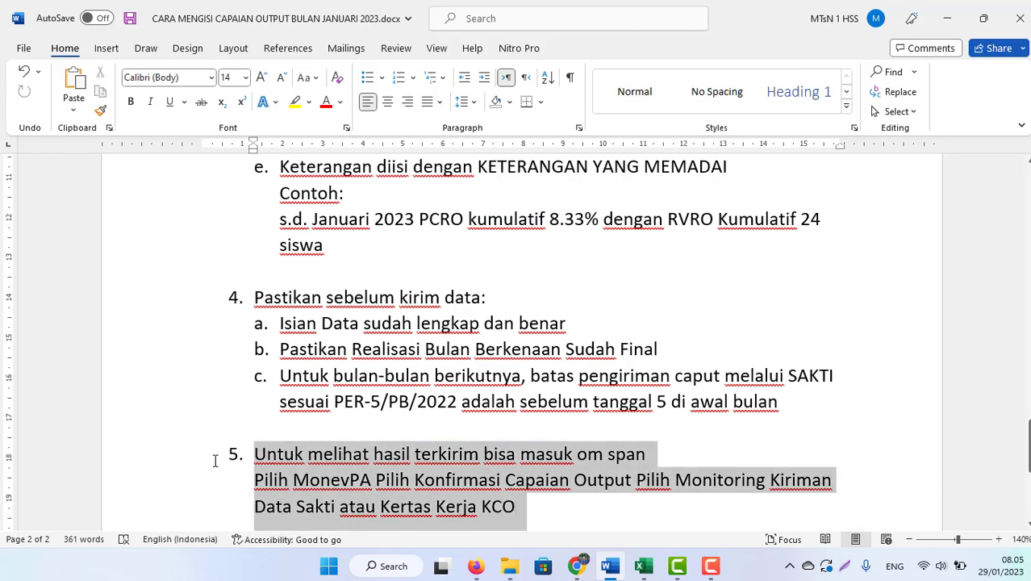
pyautogui.click(429, 488)
pyautogui.moveTo(1028, 443); pyautogui.dragTo(1019, 214)
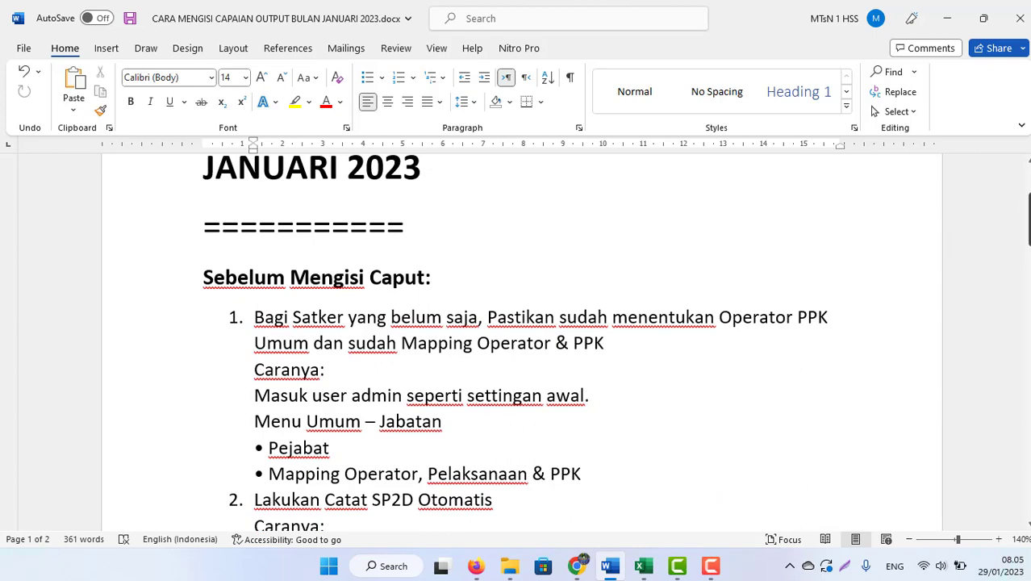
pyautogui.moveTo(1028, 206); pyautogui.dragTo(1029, 276)
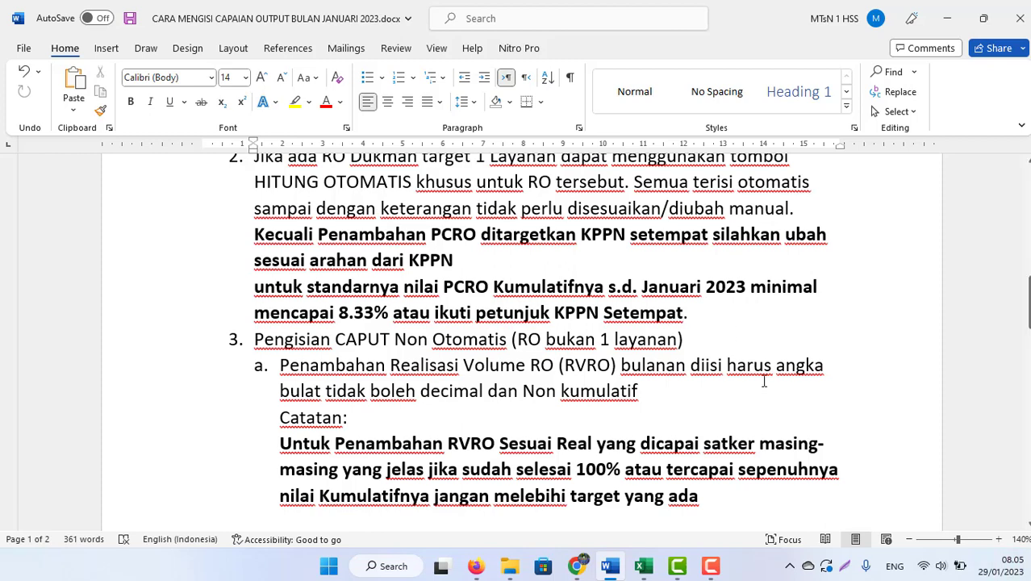
pyautogui.click(711, 567)
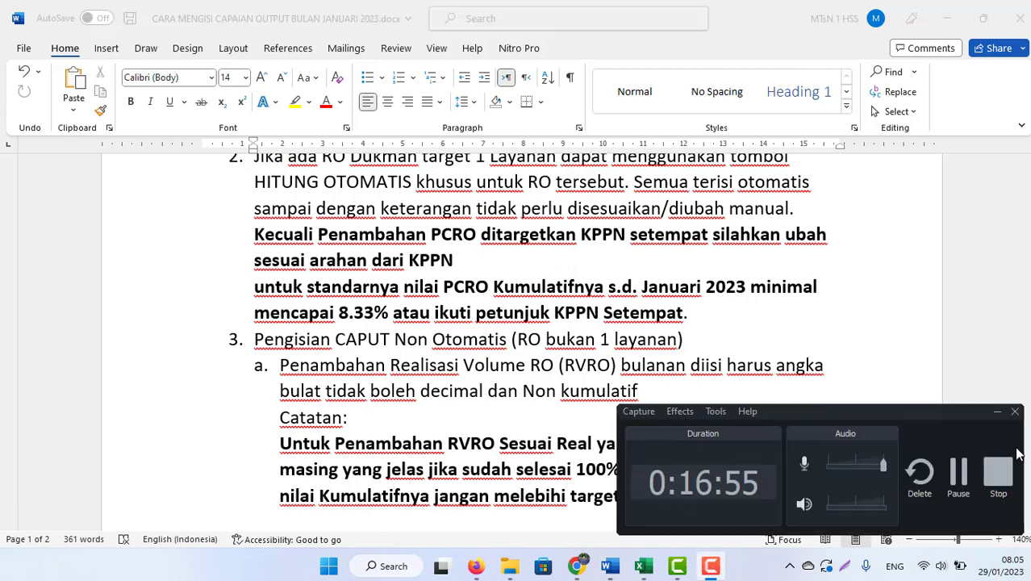